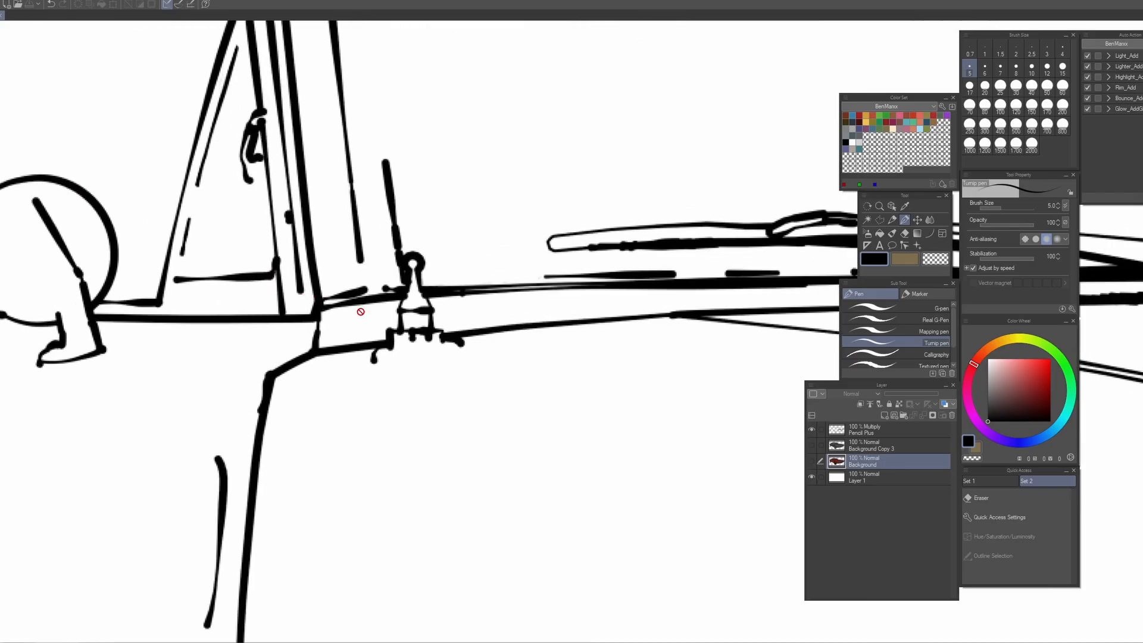
- Examine the car's line art up close around the windshield, door, rear wheel and rear fender, and then the whole drawing
drag(460, 388, 311, 454)
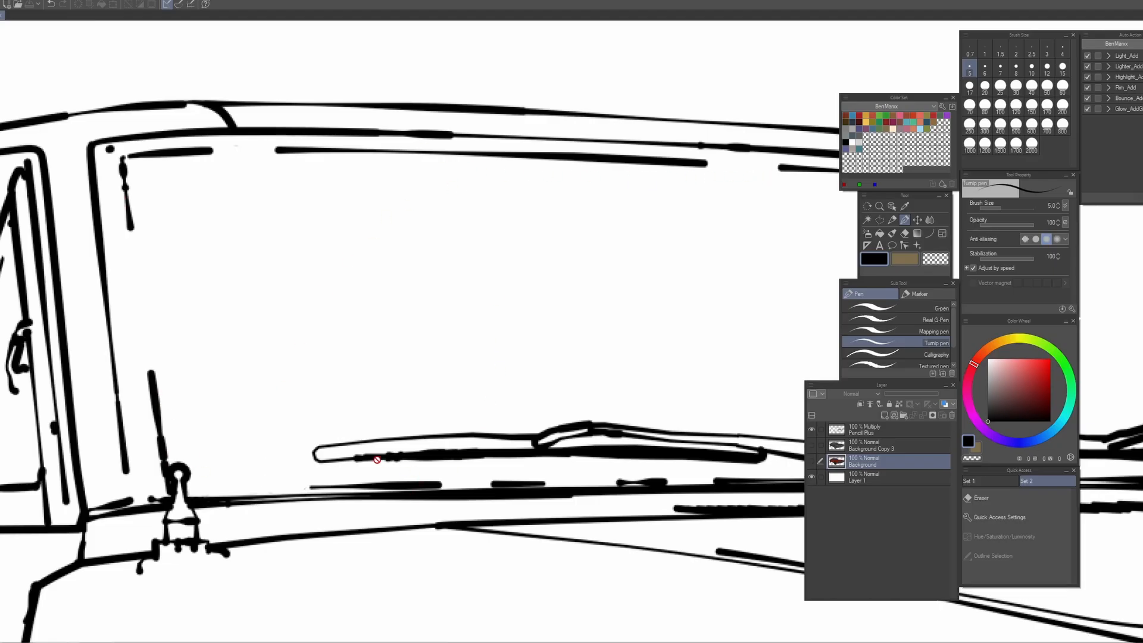
drag(405, 512, 826, 298)
drag(400, 479, 670, 365)
drag(214, 470, 271, 370)
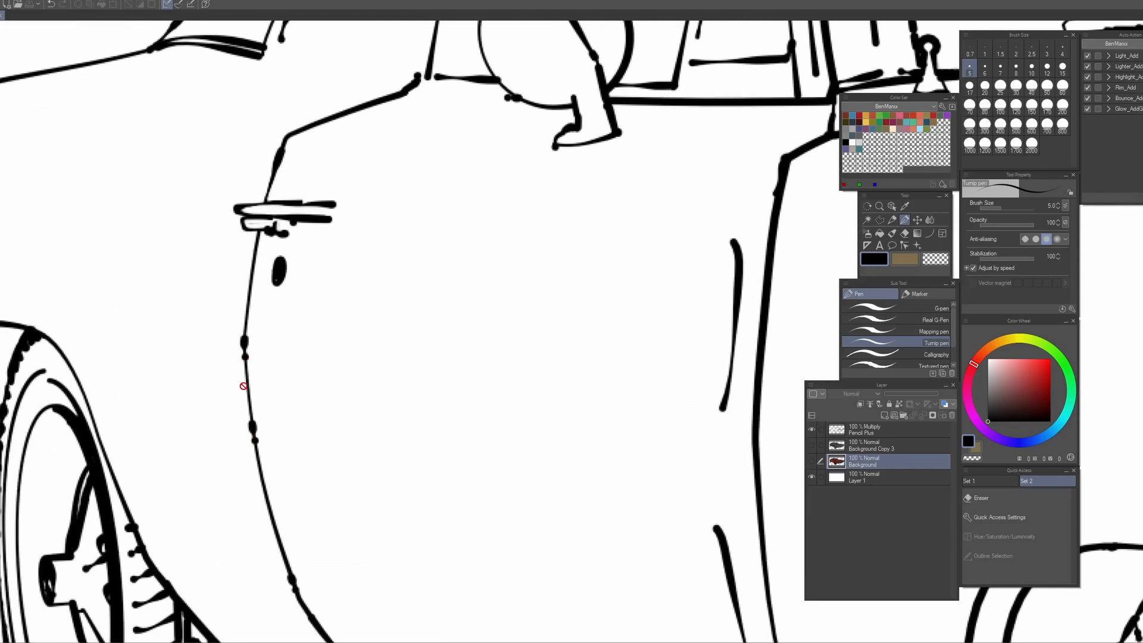
drag(166, 414, 627, 258)
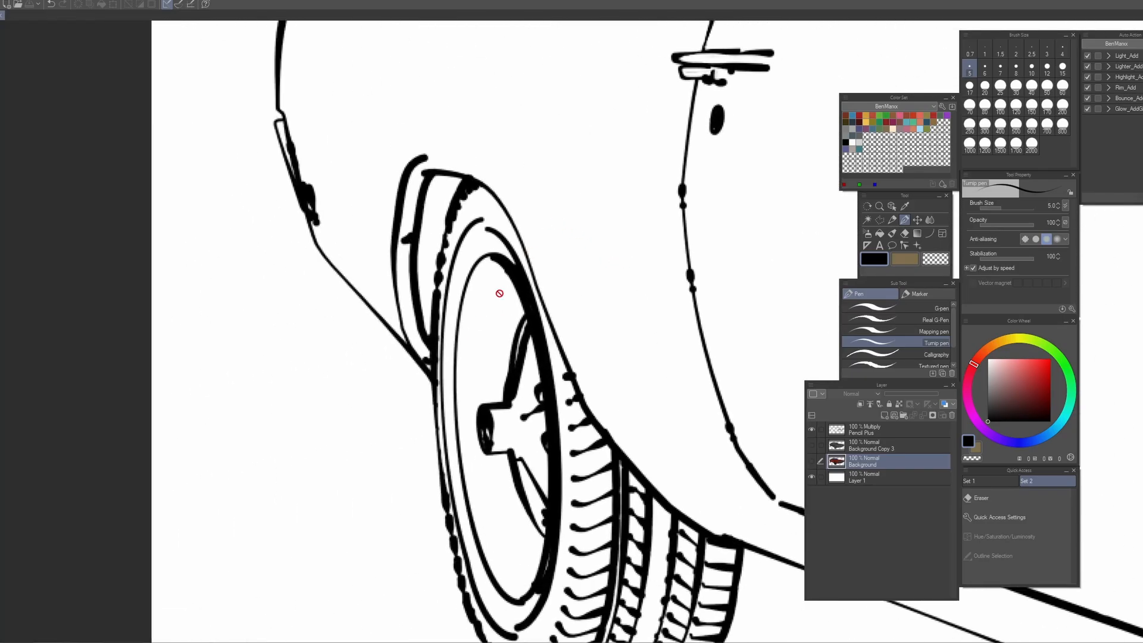
drag(454, 278, 357, 512)
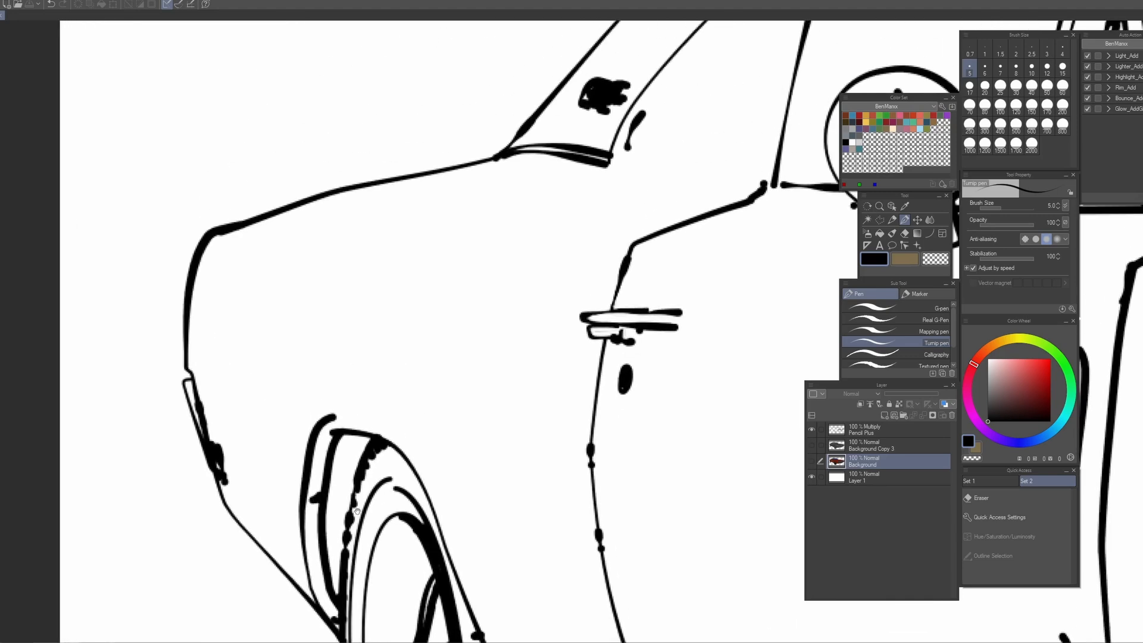
drag(587, 258, 388, 384)
scroll(517, 360, up, 2)
drag(517, 361, 384, 359)
scroll(525, 381, down, 6)
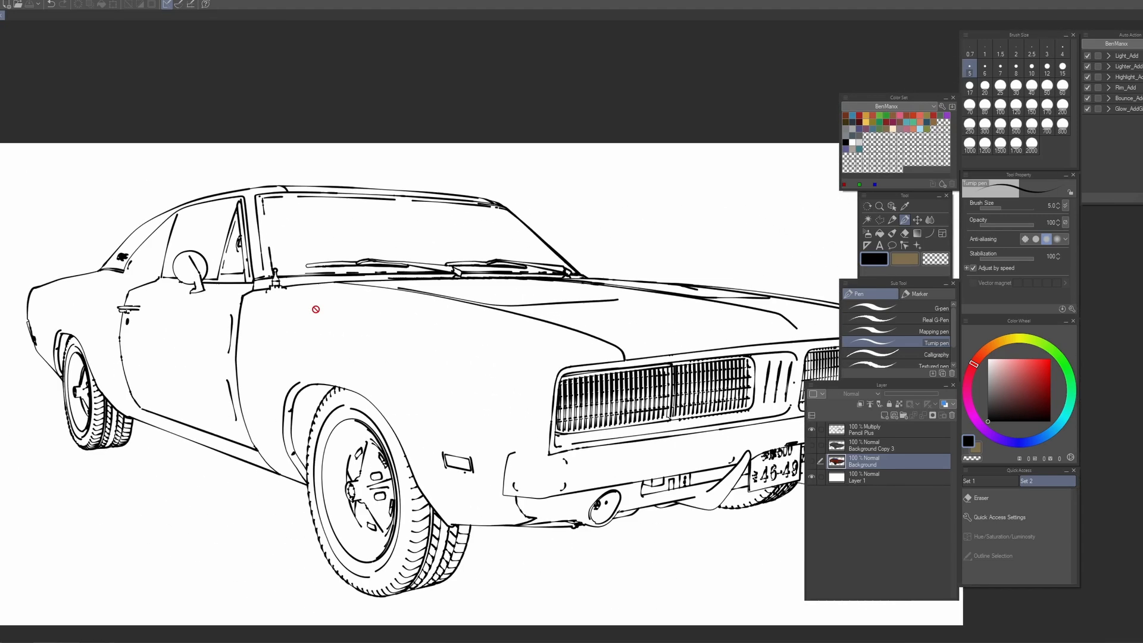
drag(315, 309, 196, 300)
scroll(273, 370, down, 1)
scroll(323, 379, up, 1)
drag(323, 379, 355, 385)
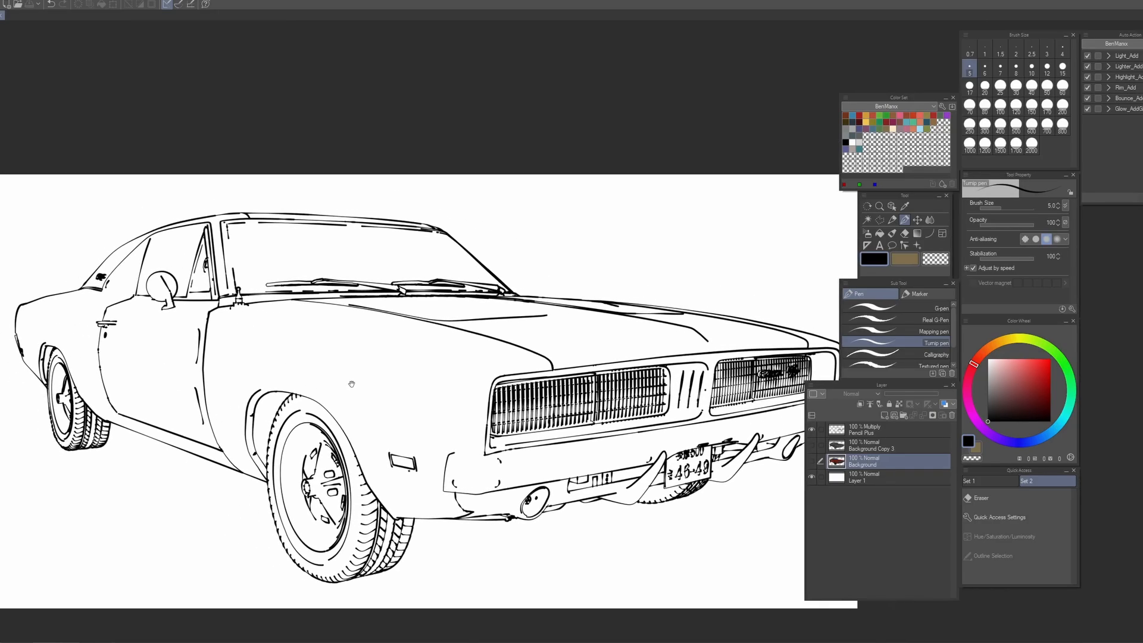
- View the grey shaded render on the Background Copy 3 layer without the Pencil Plus lines, close up around the windshield and mirror
click(812, 444)
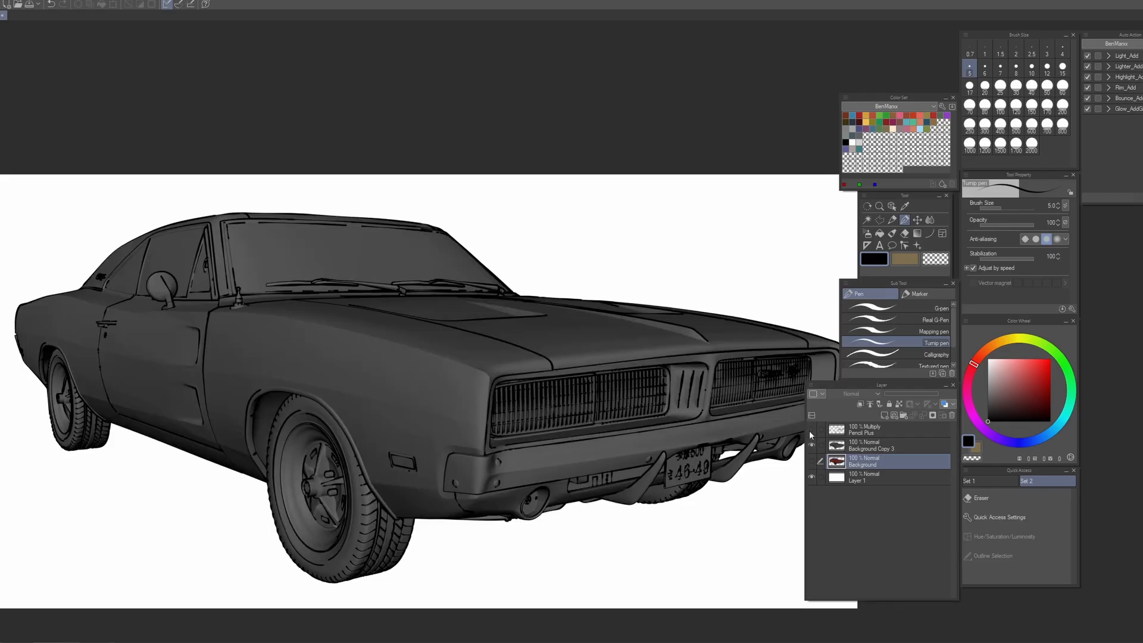
click(810, 429)
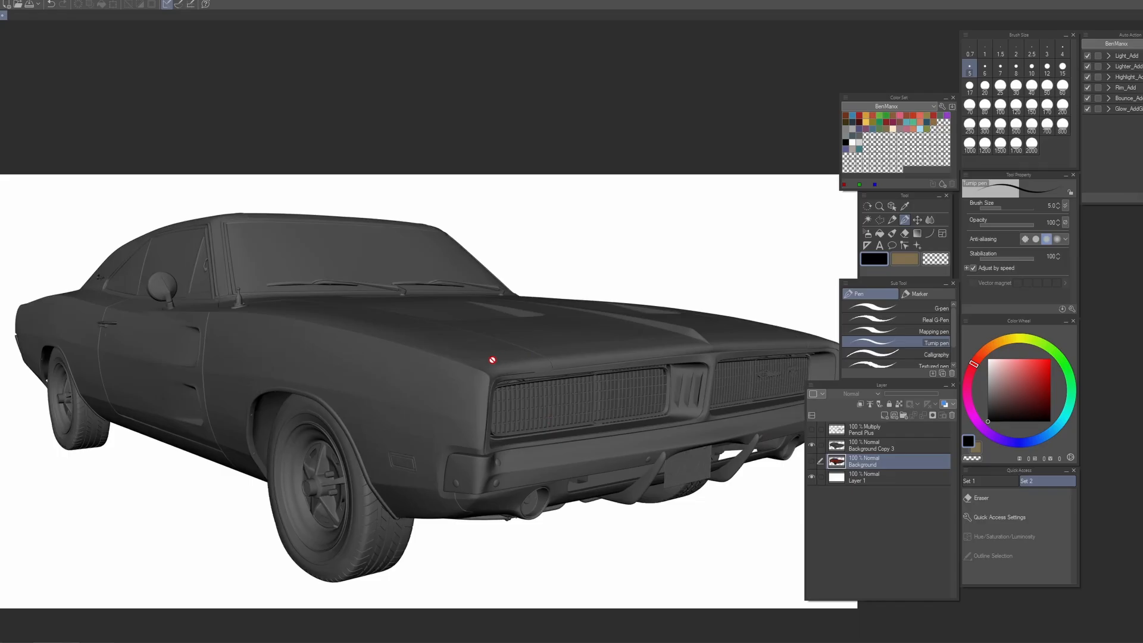
scroll(362, 350, up, 12)
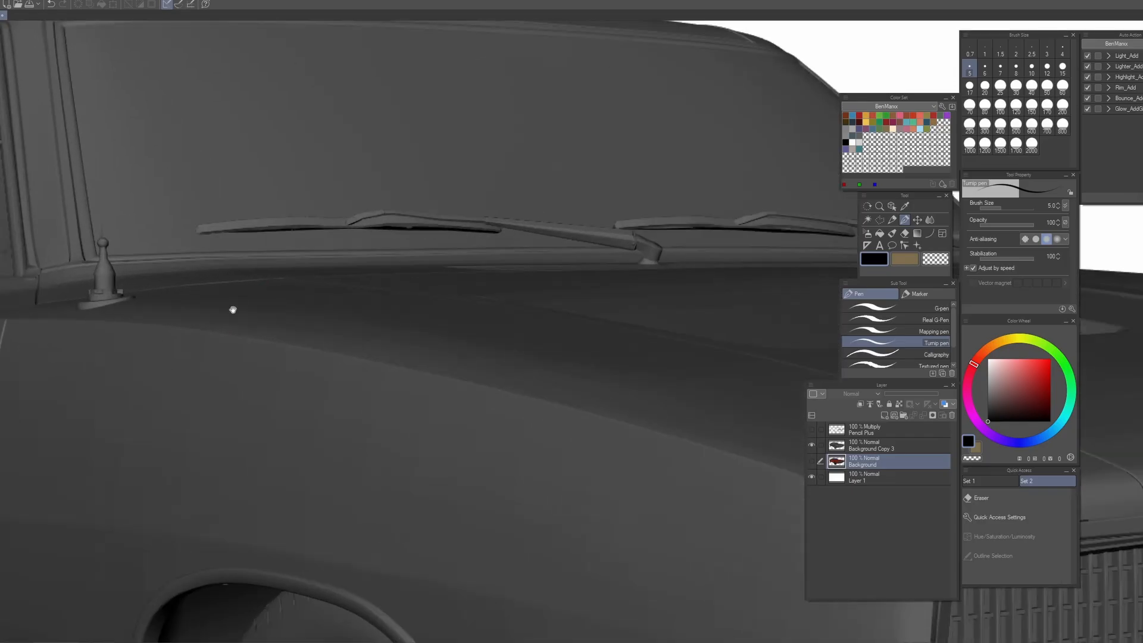
drag(233, 310, 647, 466)
scroll(646, 466, up, 3)
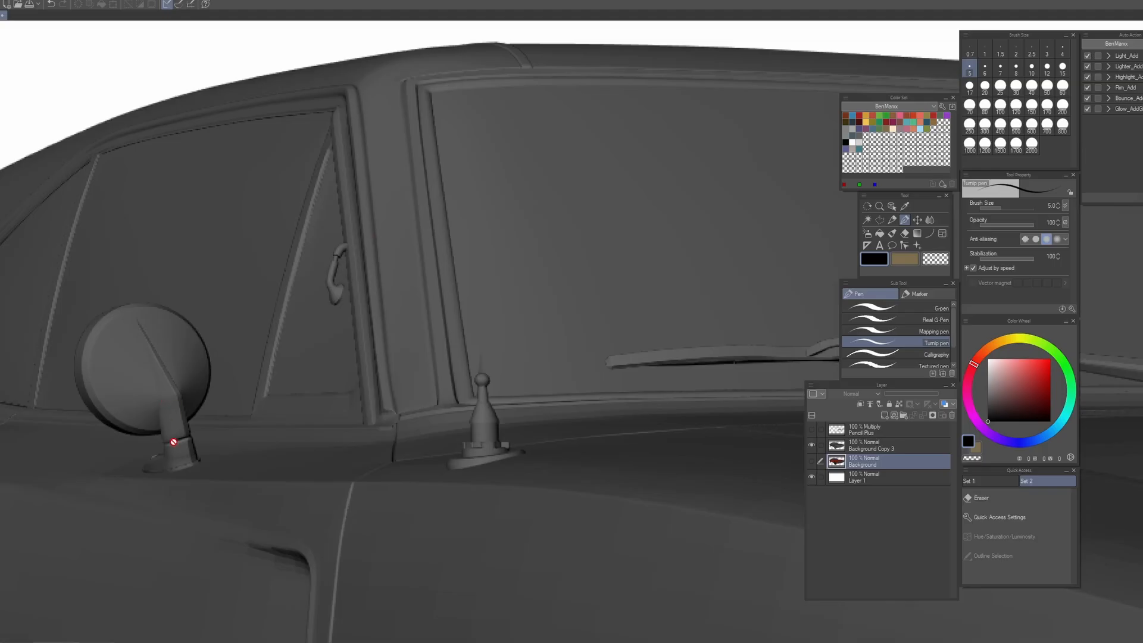
- Compare the grey render with and without the Pencil Plus line layer around the side window and mirror
click(811, 430)
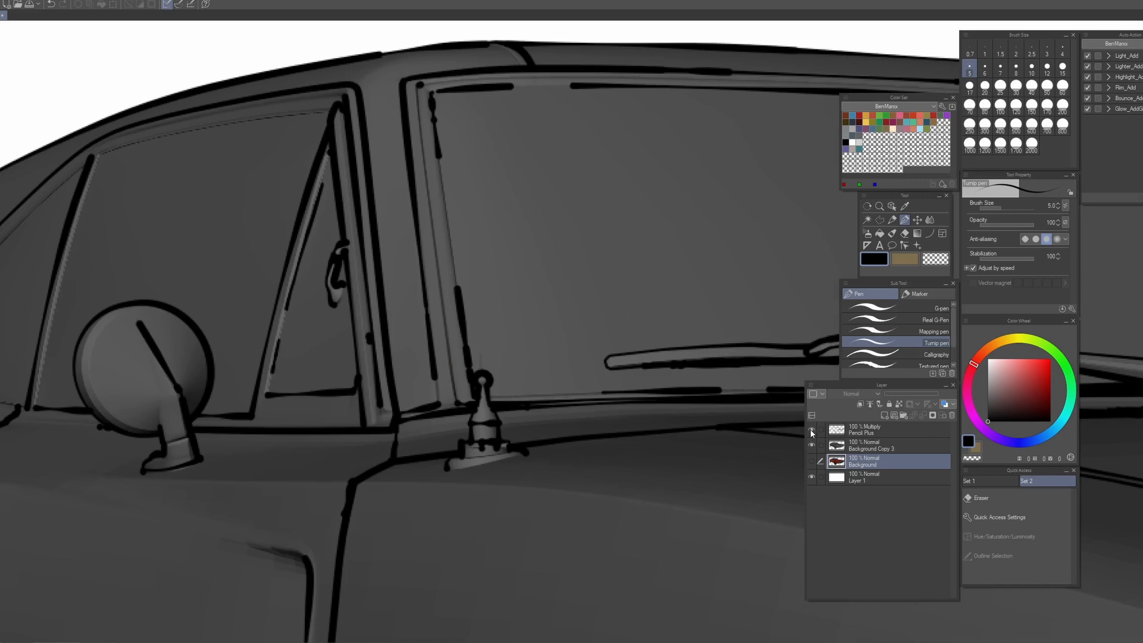
click(811, 429)
click(810, 429)
click(811, 429)
click(811, 429)
click(810, 429)
click(810, 429)
click(810, 430)
scroll(737, 426, down, 3)
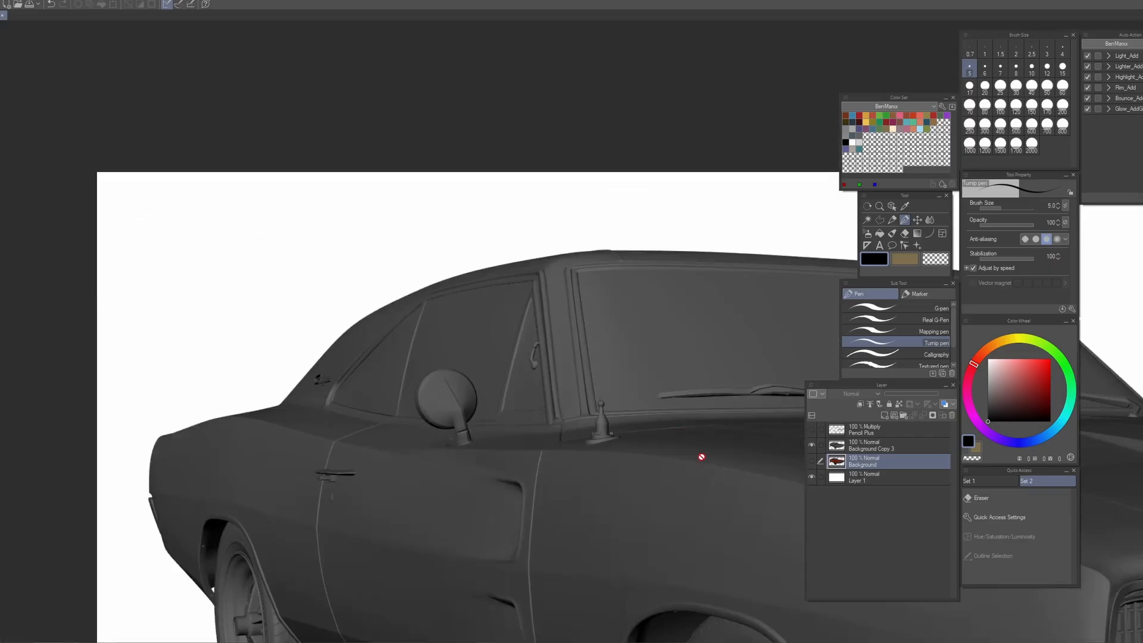
- Hide the Background Copy 3 layer and show the Background layer with the flat colours
click(810, 447)
click(810, 461)
scroll(719, 449, down, 2)
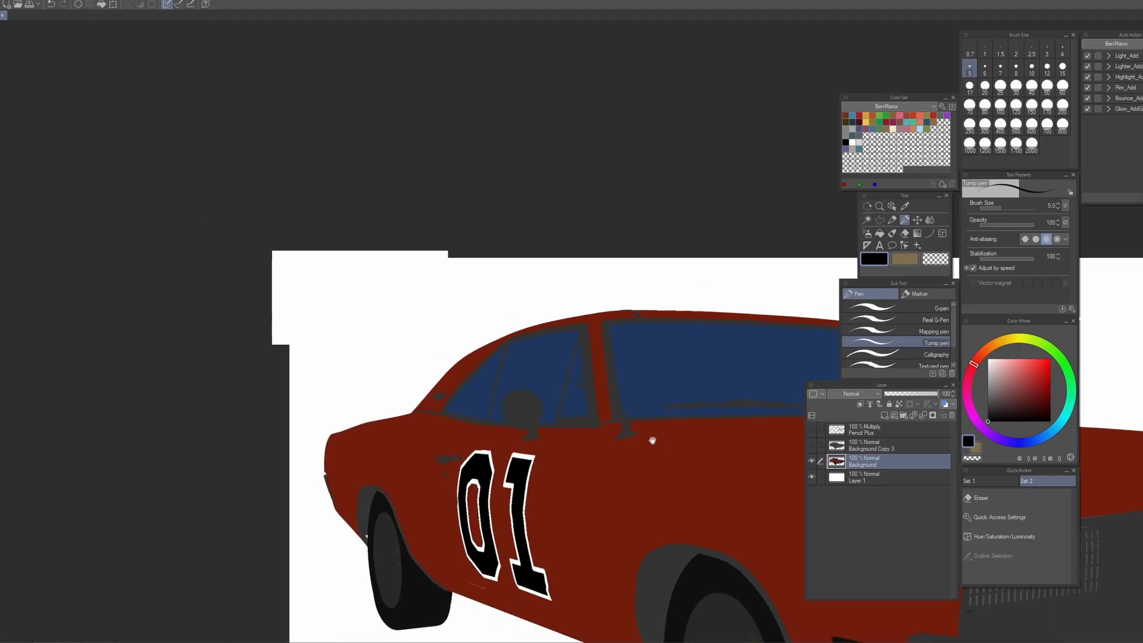
- Examine the flat colours around the windows, the mirror and the 01 door number
scroll(342, 351, up, 6)
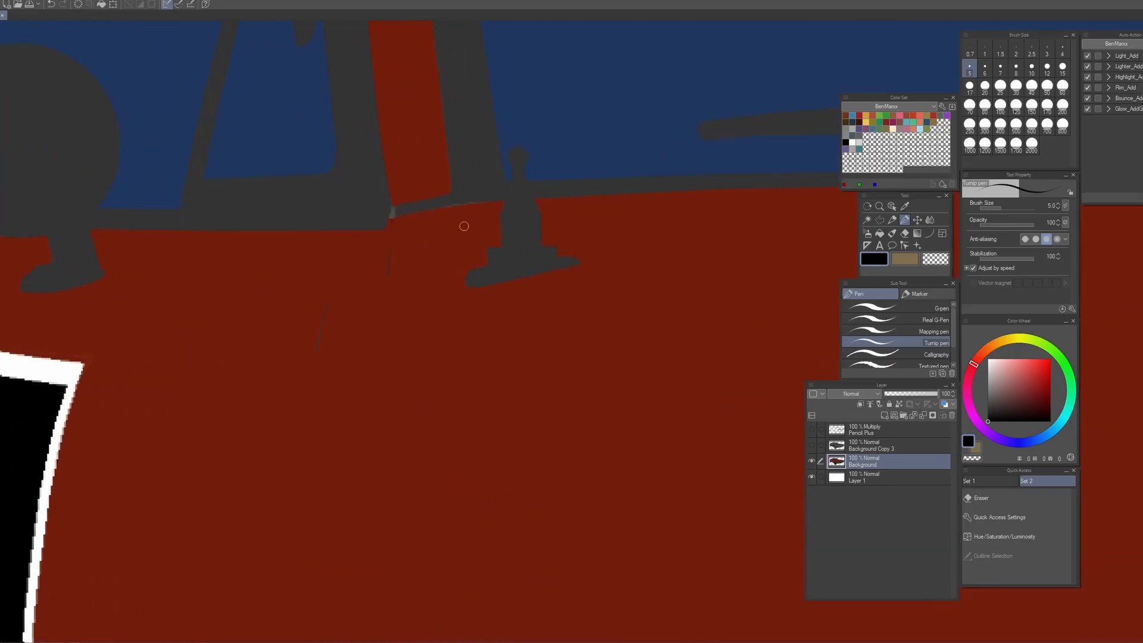
scroll(512, 409, down, 2)
scroll(513, 409, down, 1)
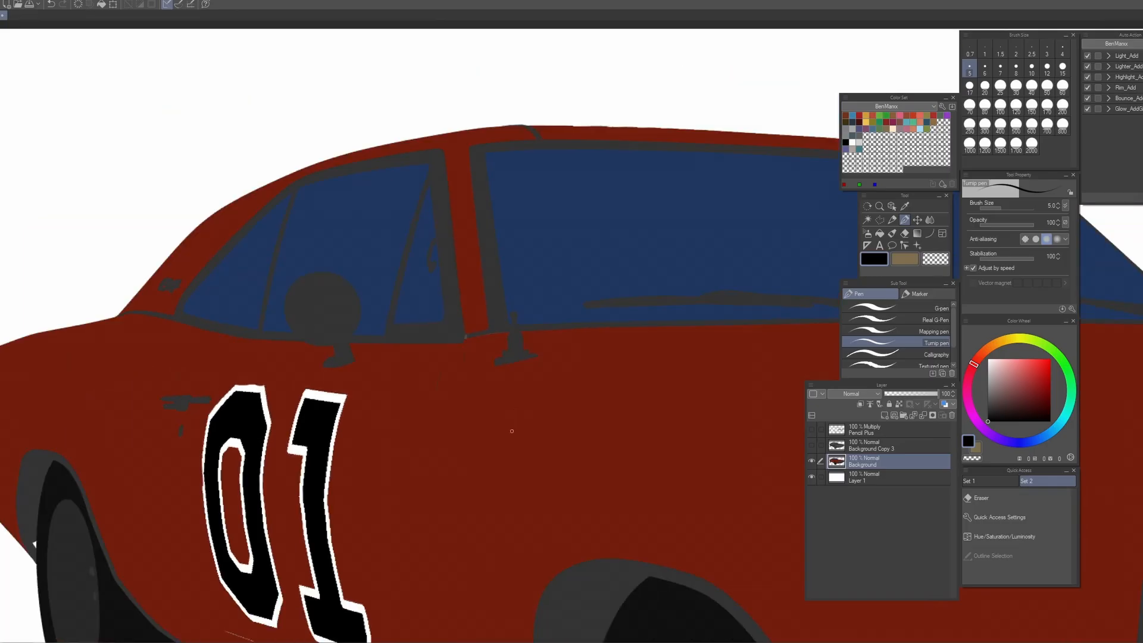
scroll(260, 478, up, 3)
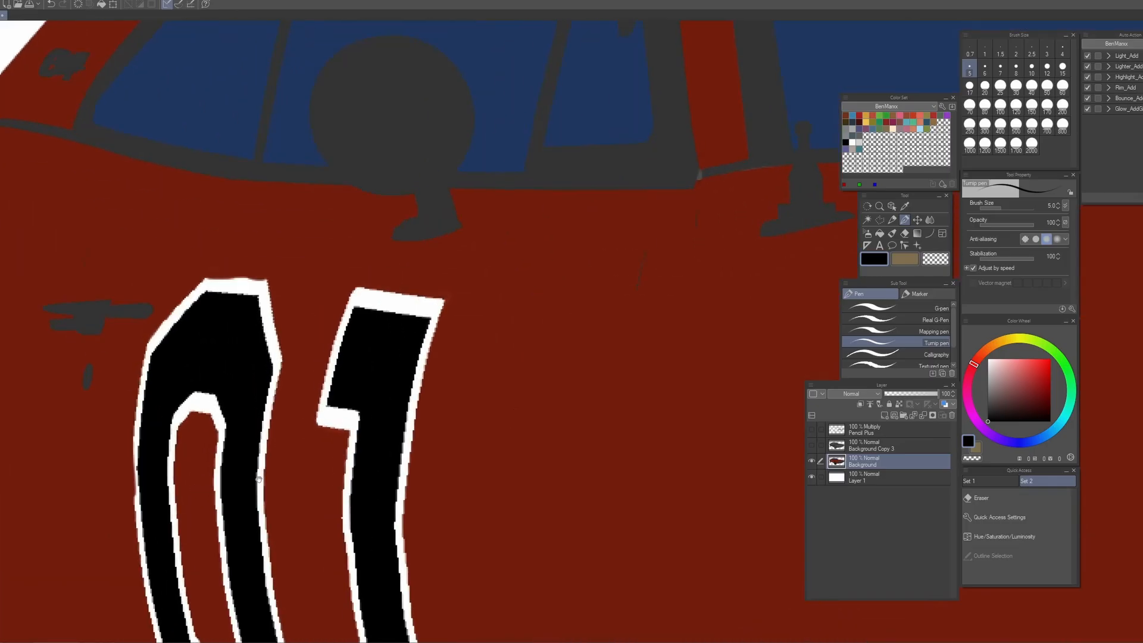
drag(258, 479, 448, 437)
scroll(448, 437, up, 1)
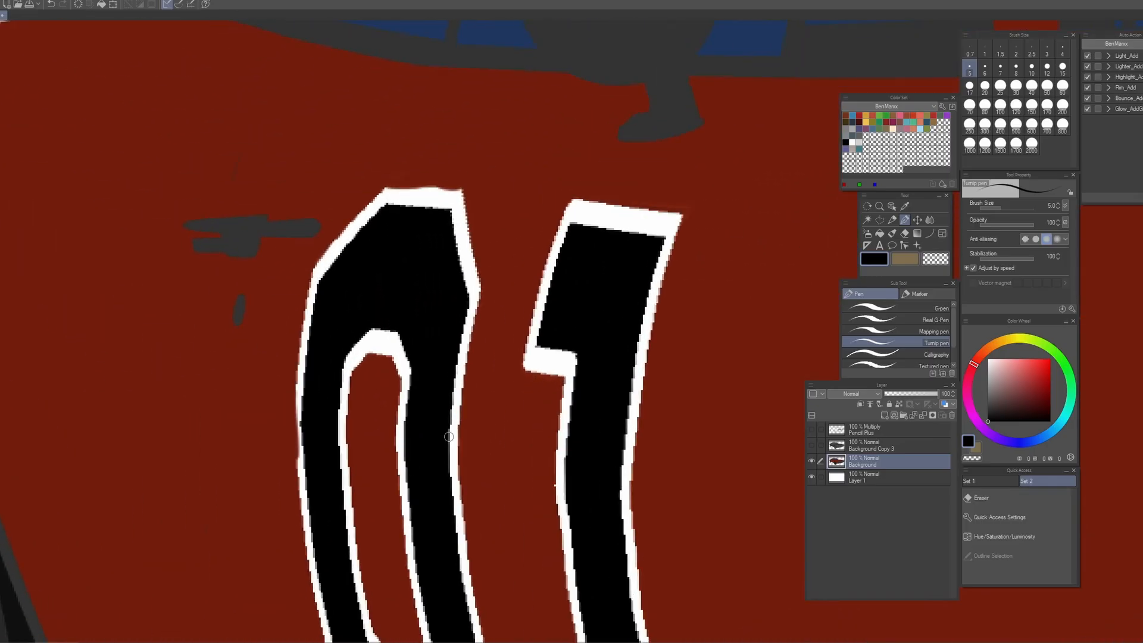
scroll(449, 437, down, 3)
drag(509, 447, 391, 412)
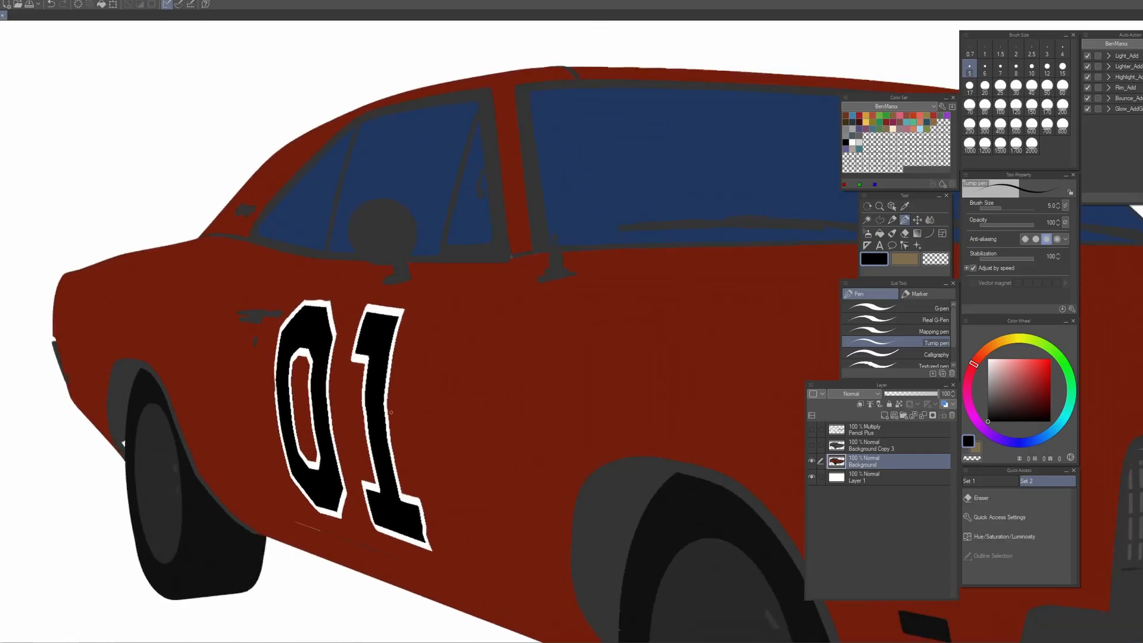
scroll(391, 412, down, 2)
drag(472, 415, 350, 403)
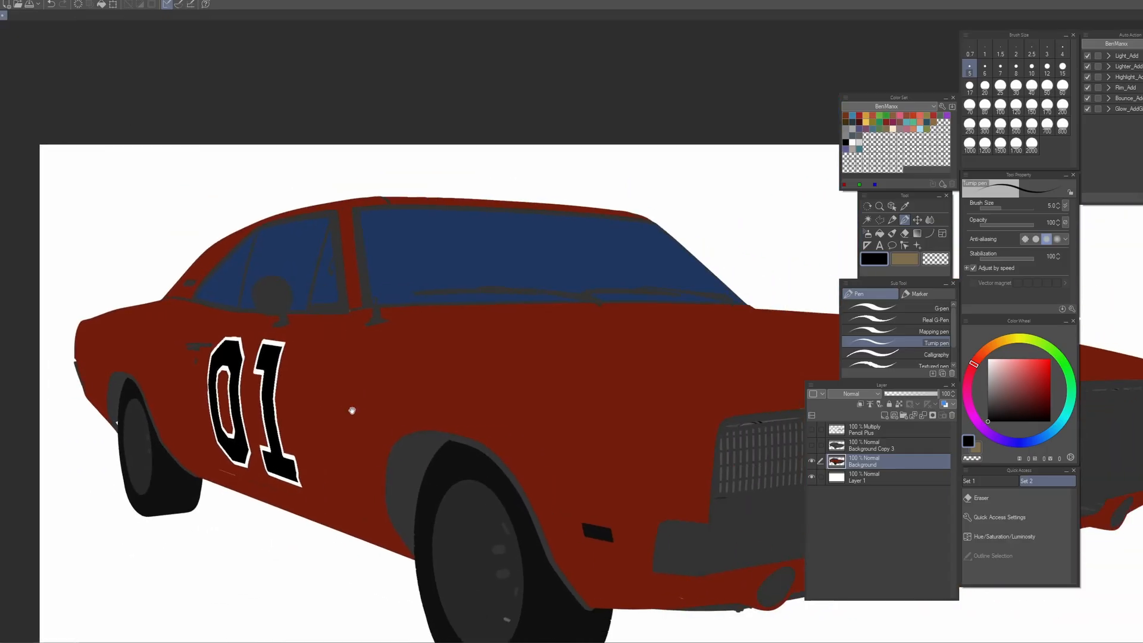
- Brighten the flat colours by duplicating the Background layer, setting the copy to Add blending and merging it with the layer below
right_click(877, 462)
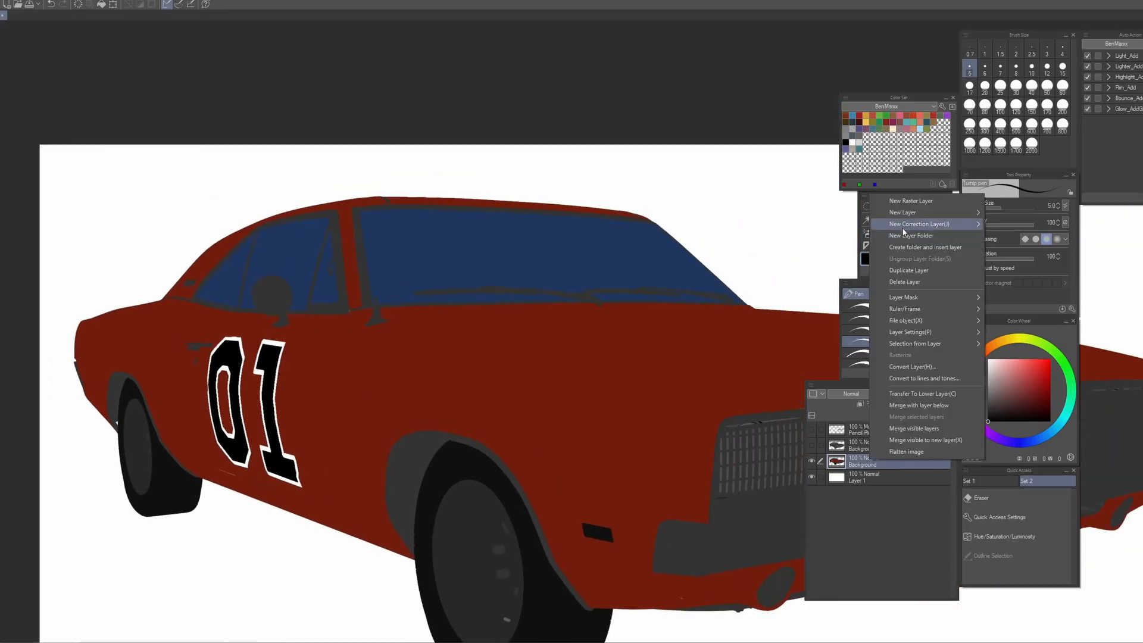
click(901, 271)
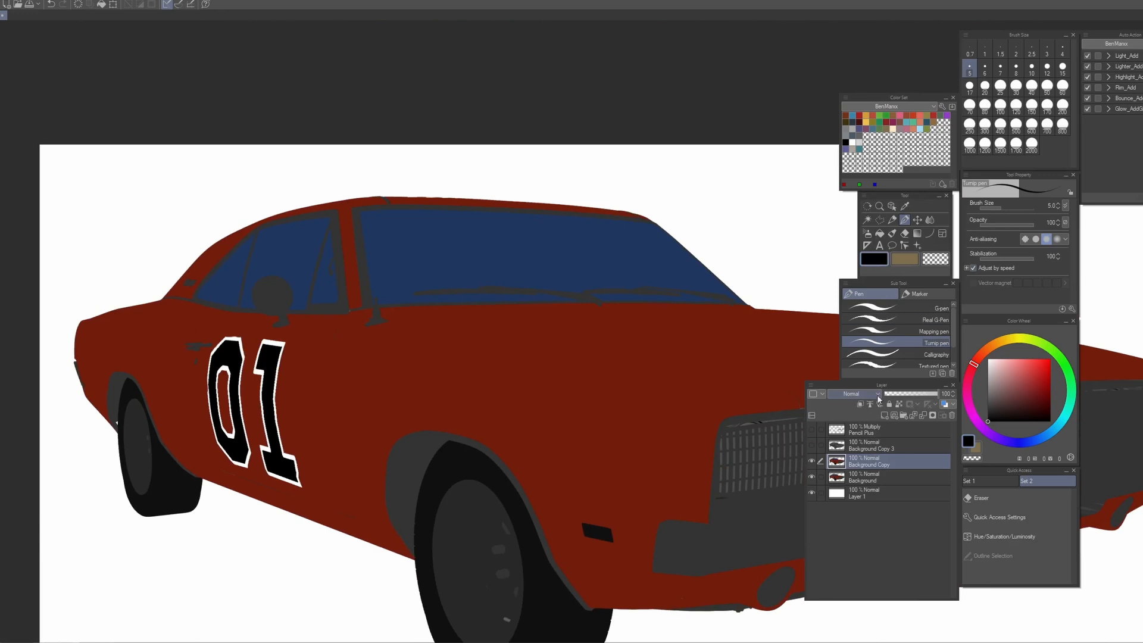
click(855, 393)
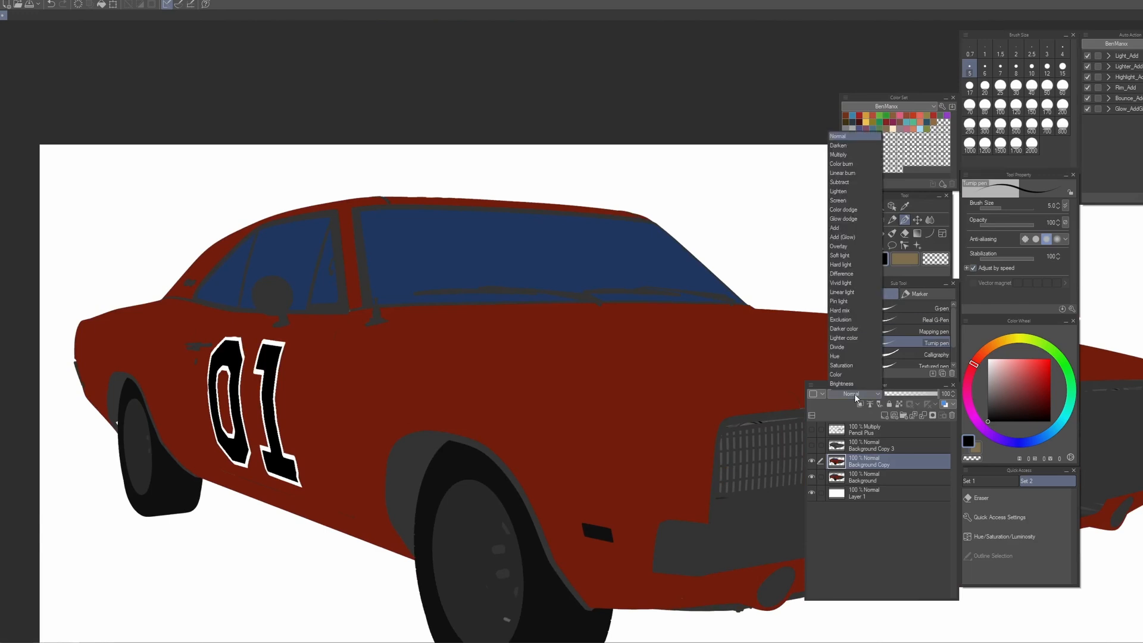
click(839, 229)
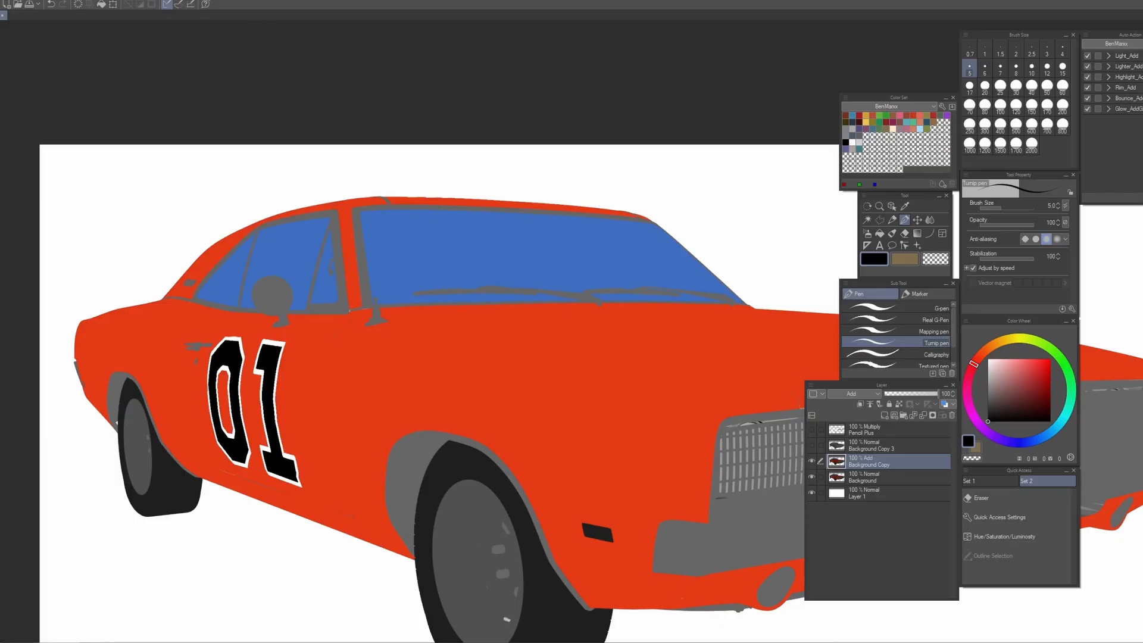
click(82, 1)
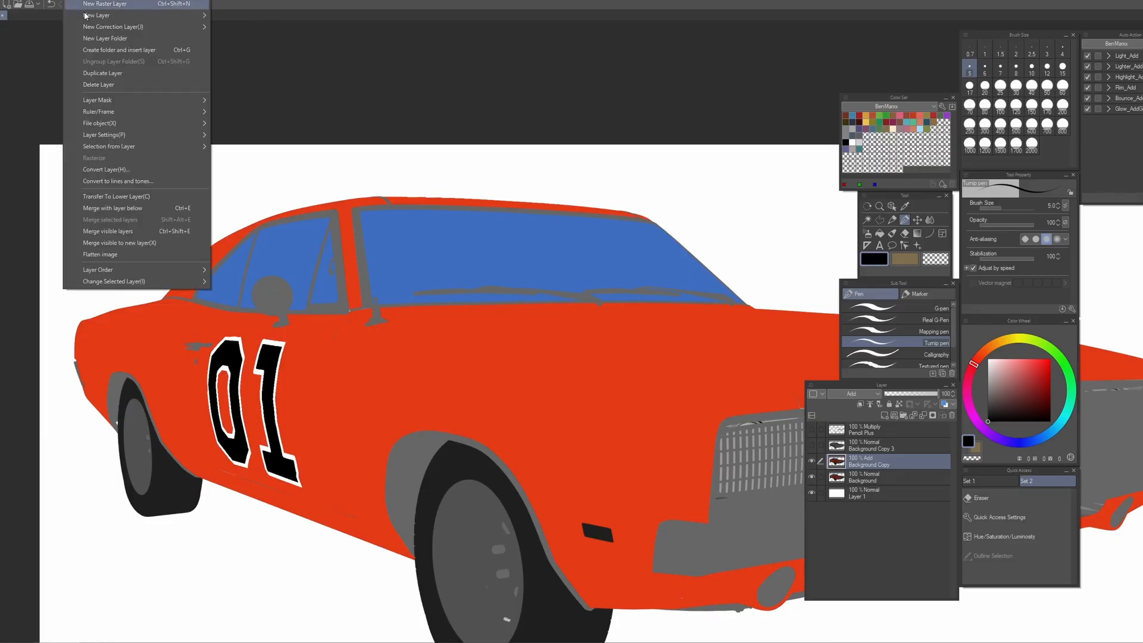
click(100, 209)
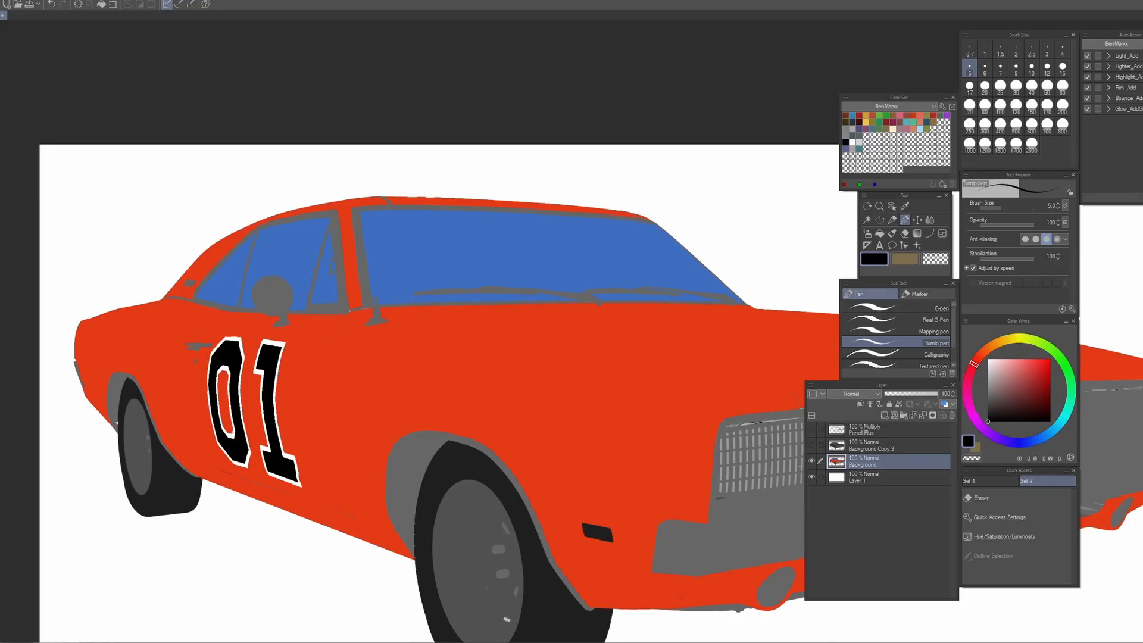
- Show the Background Copy 3 render at 75% opacity over the flat colours and turn the Pencil Plus lines back on
click(811, 445)
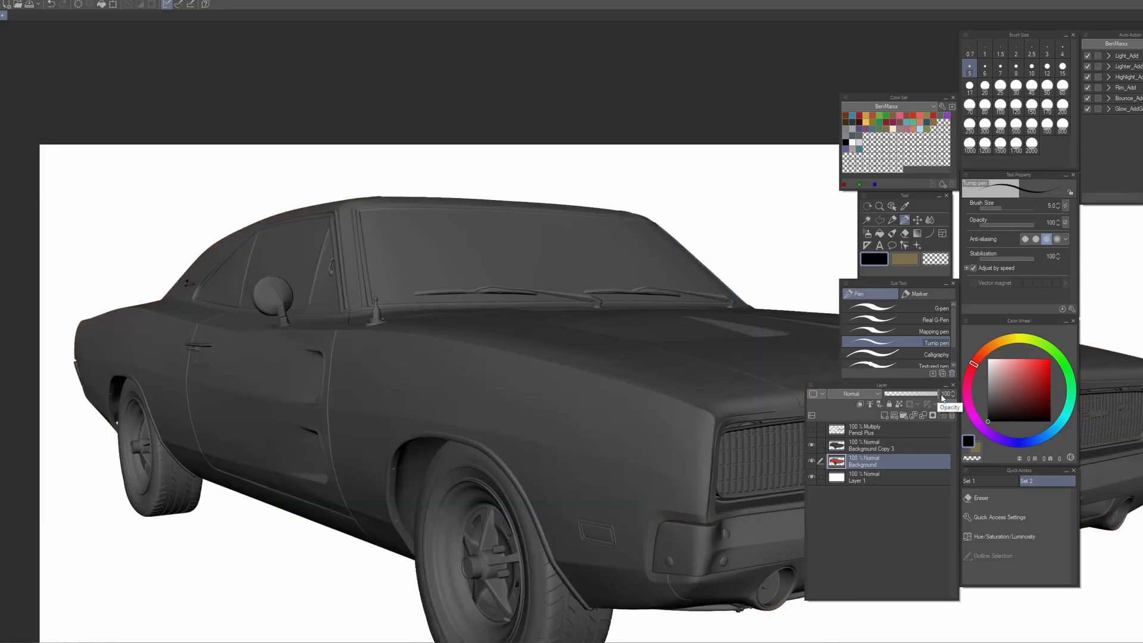
click(898, 446)
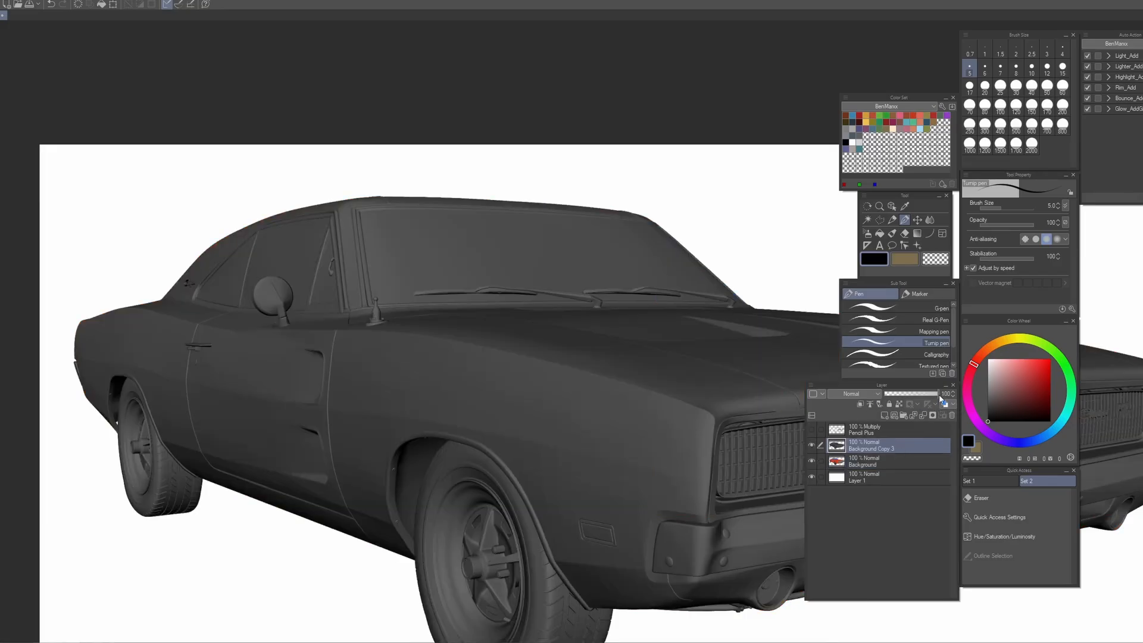
drag(937, 394, 925, 396)
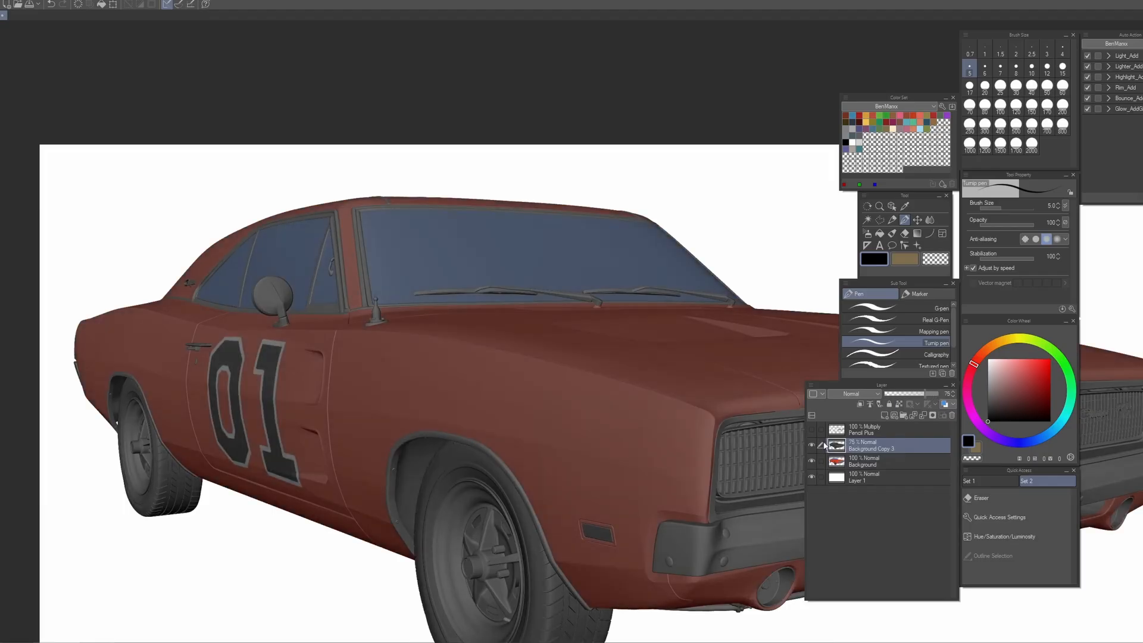
click(813, 427)
- Create a new raster layer above Pencil Plus and name it Ink
click(894, 424)
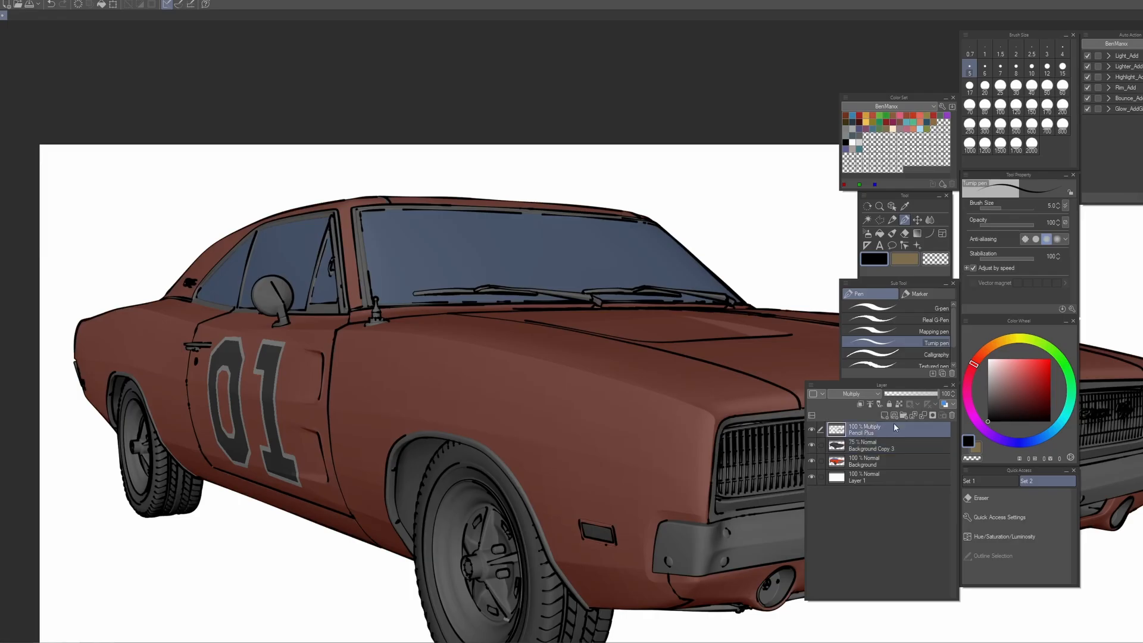
click(883, 417)
double_click(859, 431)
text(Ink)
key(Return)
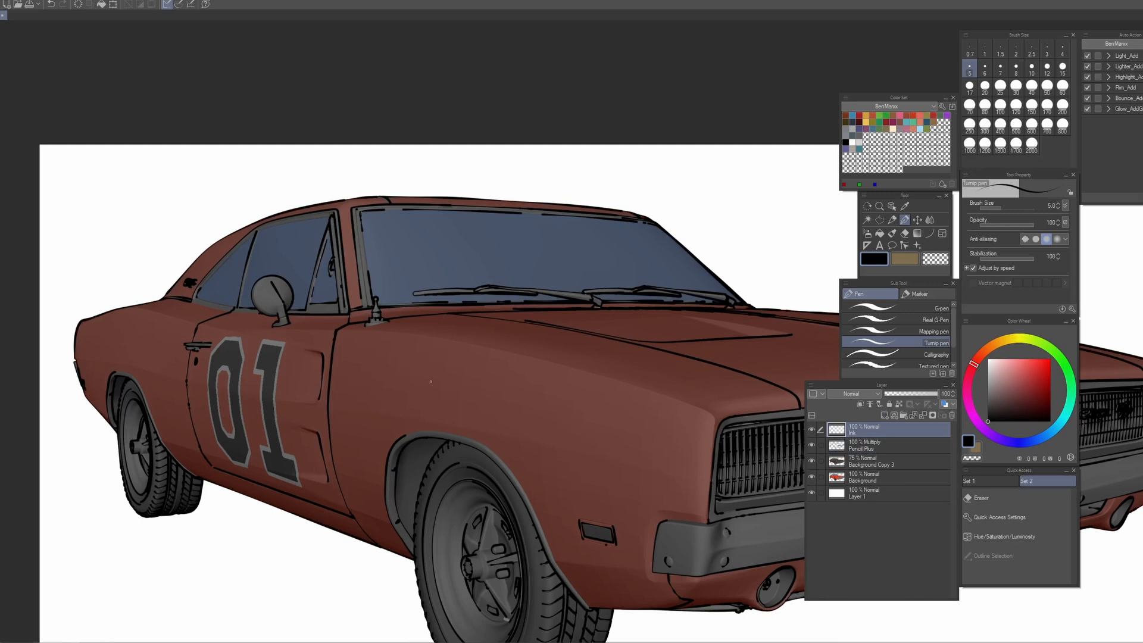
- Tilt the canvas clockwise for inking along the fender and set the Turnip pen's brush size to 12
key(r)
drag(566, 411, 485, 279)
key(p)
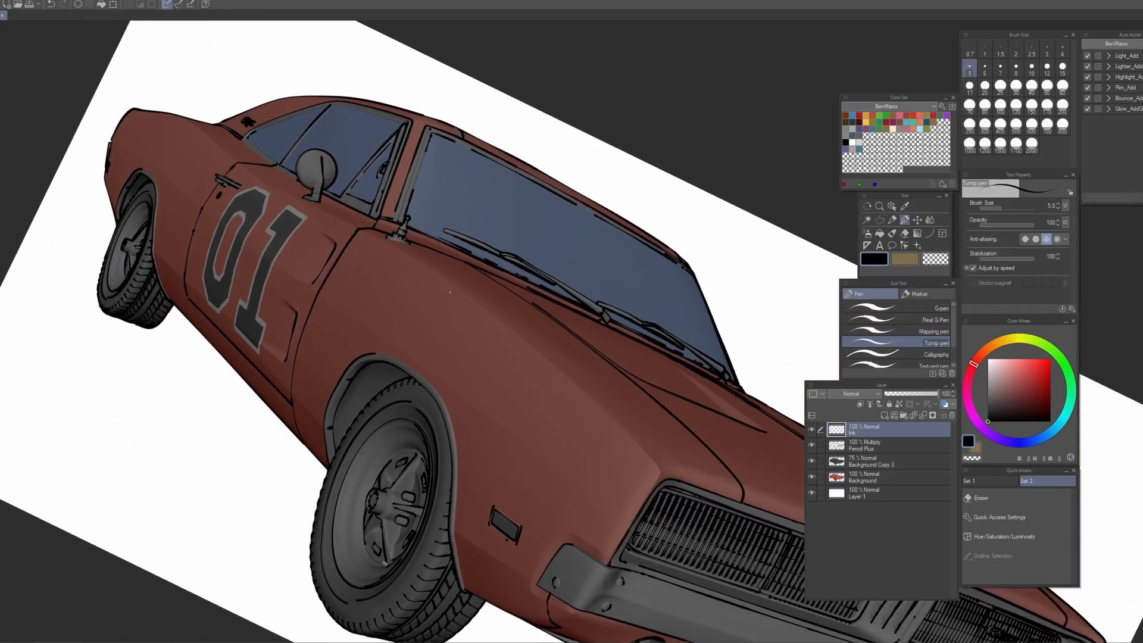
key(r)
drag(440, 287, 408, 235)
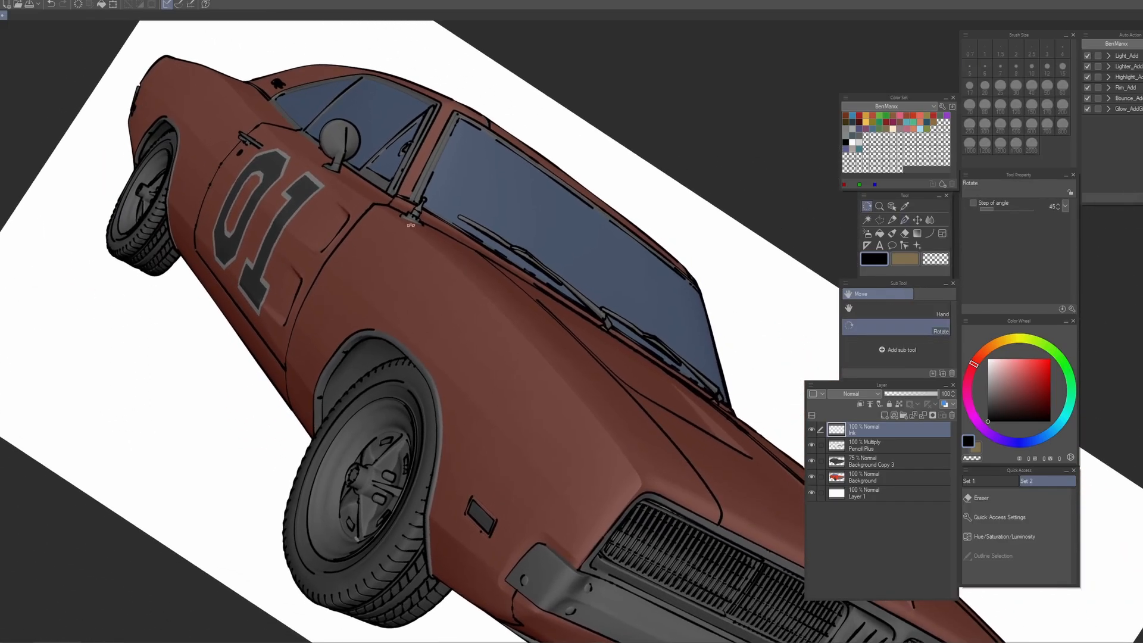
key(p)
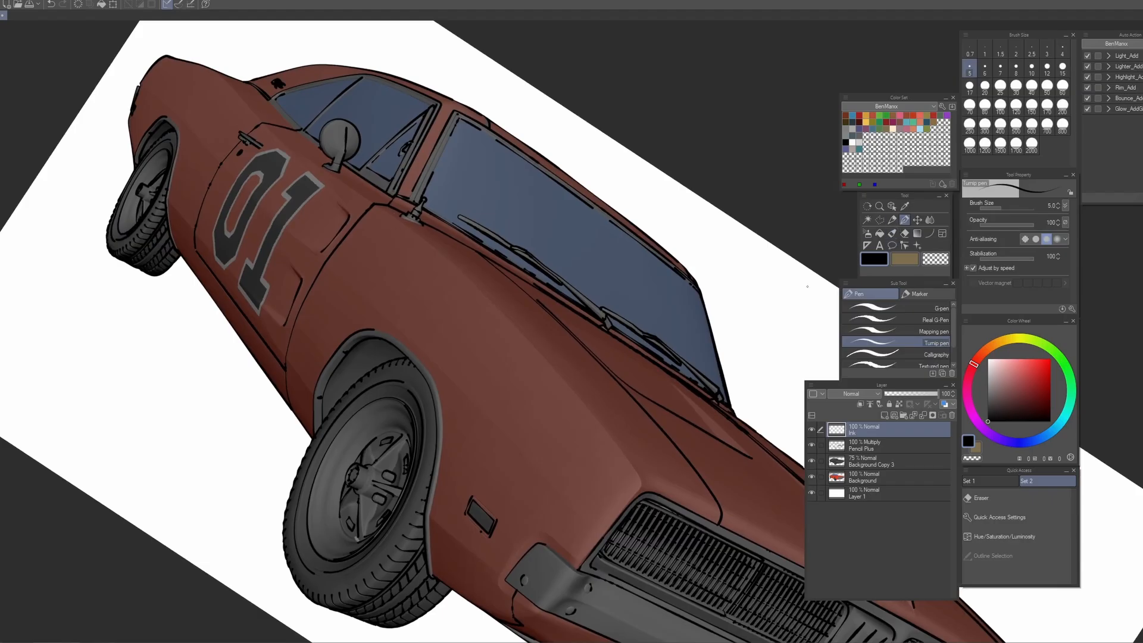
key(bracketright)
key(bracketright)
key(bracketright)
key(bracketright)
key(bracketright)
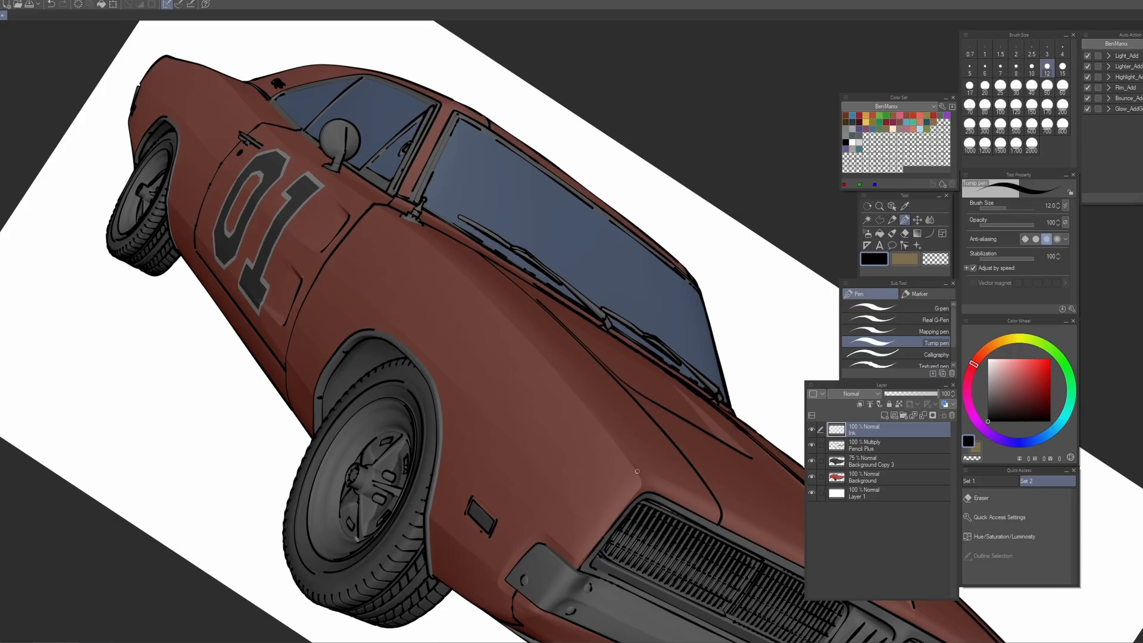
mouse_move(632, 470)
mouse_down()
mouse_move(608, 427)
mouse_move(457, 263)
mouse_move(390, 209)
mouse_up()
key(ctrl+z)
mouse_move(633, 474)
mouse_down()
mouse_move(593, 401)
mouse_move(387, 213)
mouse_up()
key(ctrl+z)
mouse_move(632, 480)
mouse_down()
mouse_move(495, 295)
mouse_move(388, 212)
mouse_up()
key(ctrl+z)
drag(623, 446, 420, 229)
key(ctrl+z)
- Ink one long black stroke along the front fender's upper crease, from the grille corner to the windshield base
mouse_move(643, 477)
mouse_down()
mouse_move(493, 299)
mouse_move(394, 220)
mouse_up()
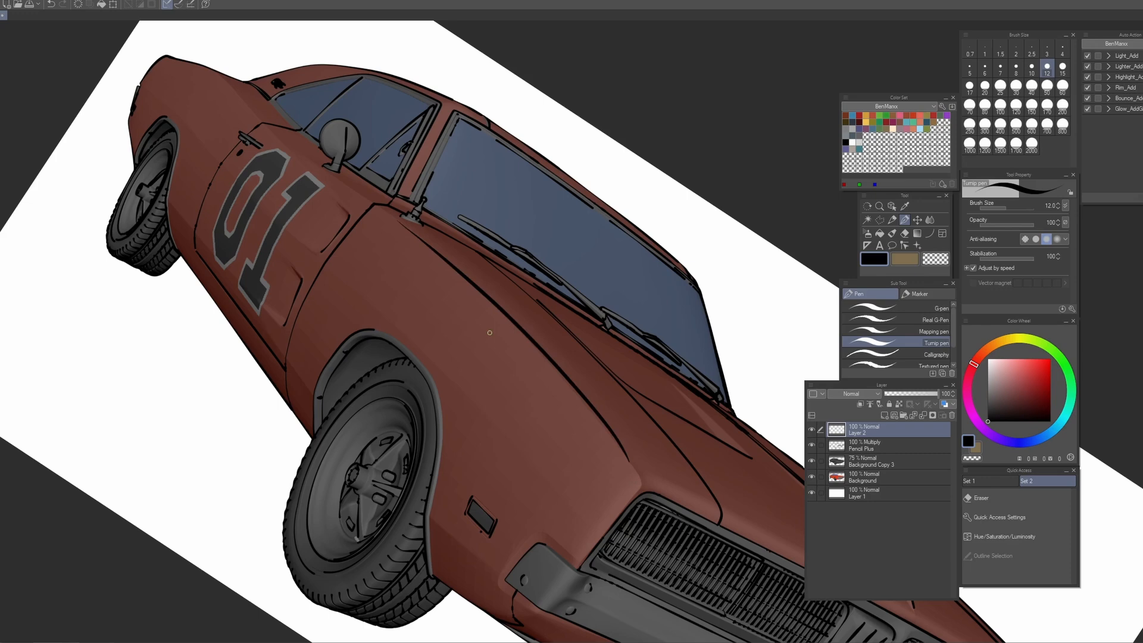
- Rotate the canvas back to level and frame the front fender and hood
key(r)
drag(462, 488, 580, 516)
drag(340, 492, 310, 447)
key(p)
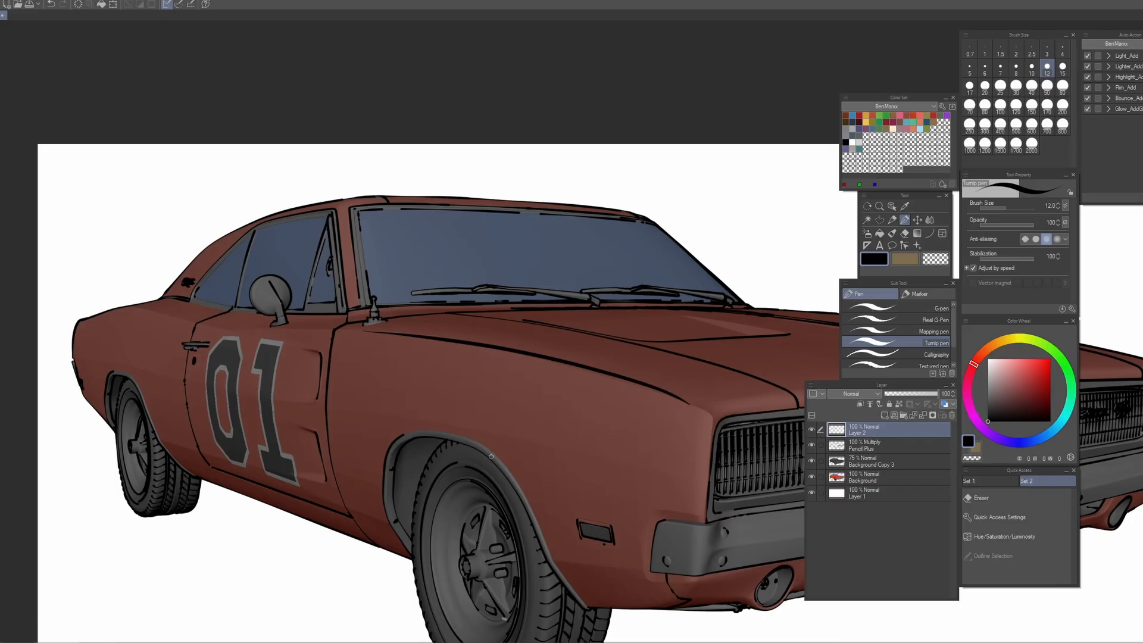
scroll(491, 457, down, 3)
scroll(493, 456, up, 3)
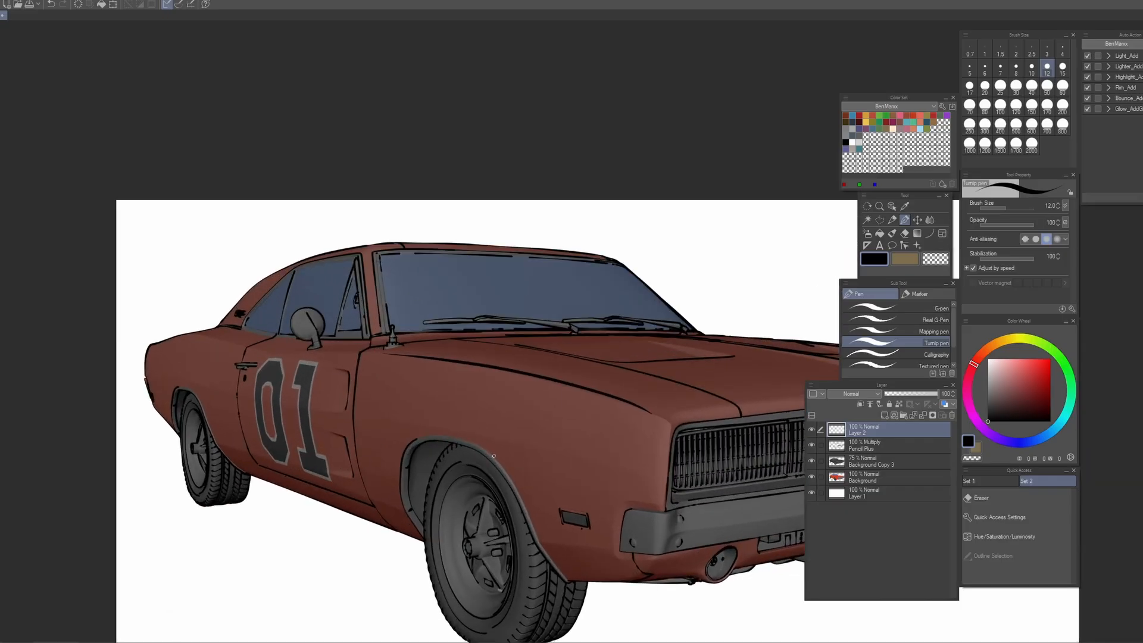
scroll(493, 456, up, 2)
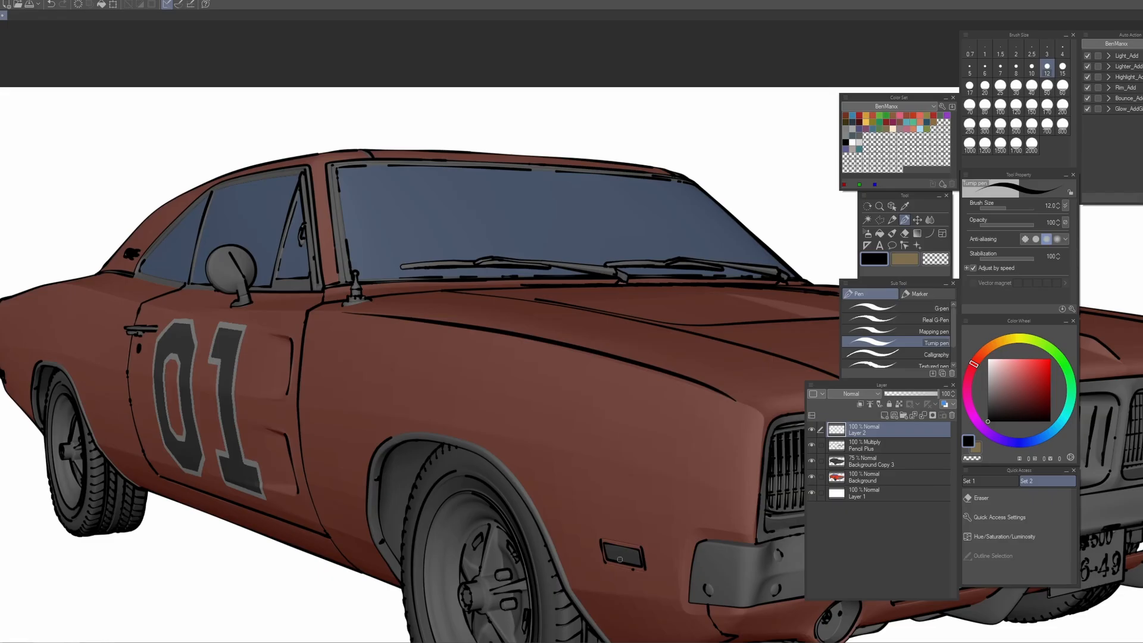
scroll(620, 559, up, 2)
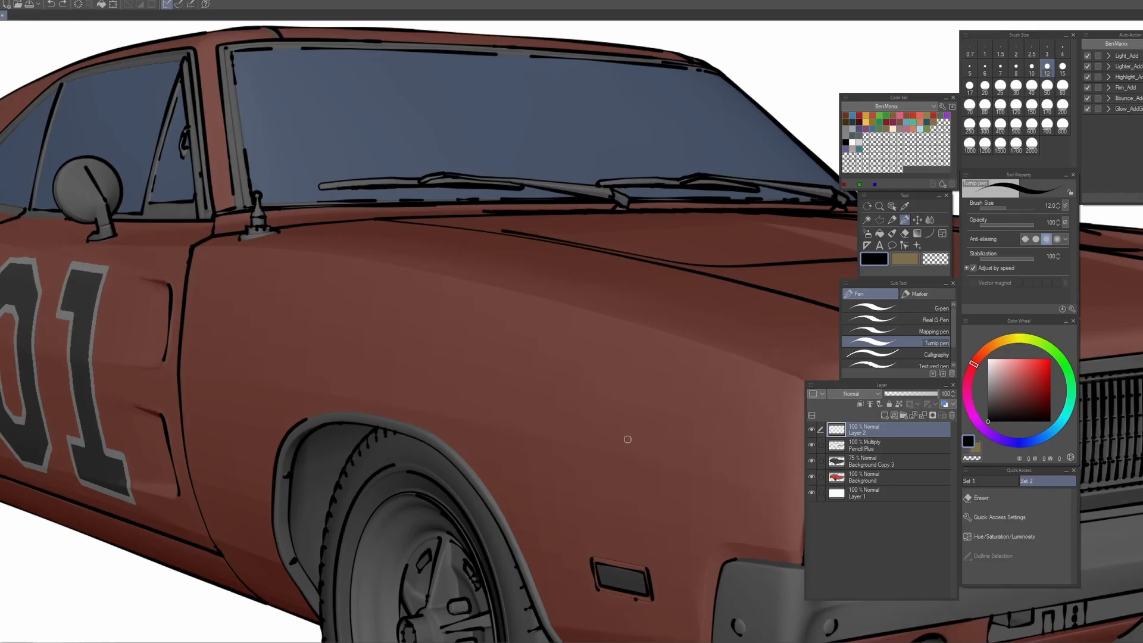
drag(627, 439, 561, 431)
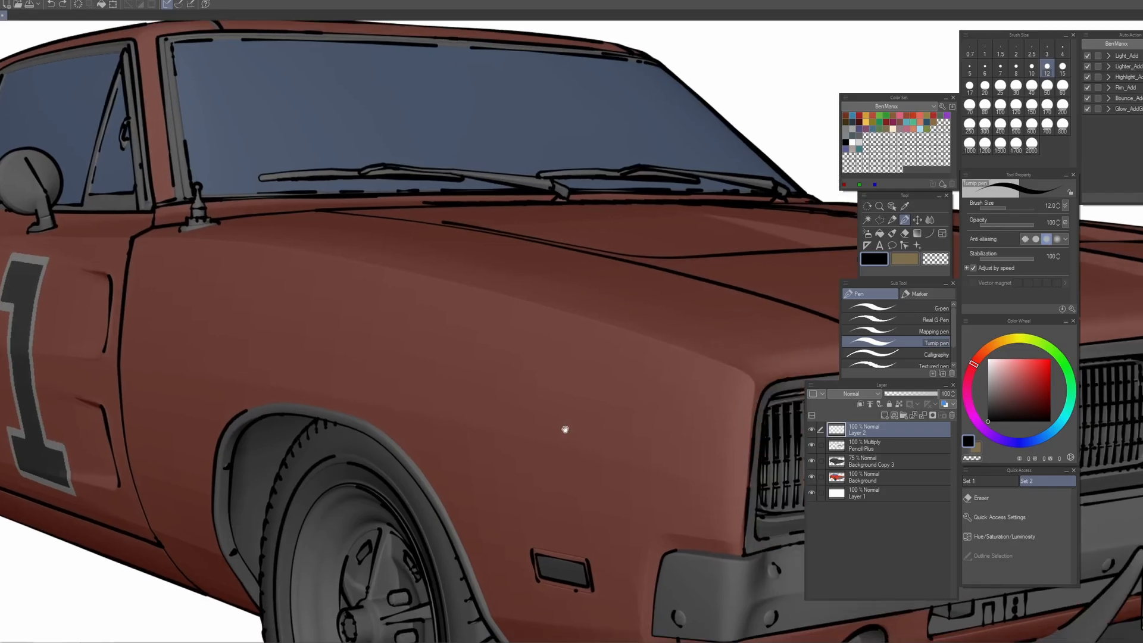
- Try the Straight line tool with three connected test lines on the front fender and undo them
click(930, 234)
click(877, 308)
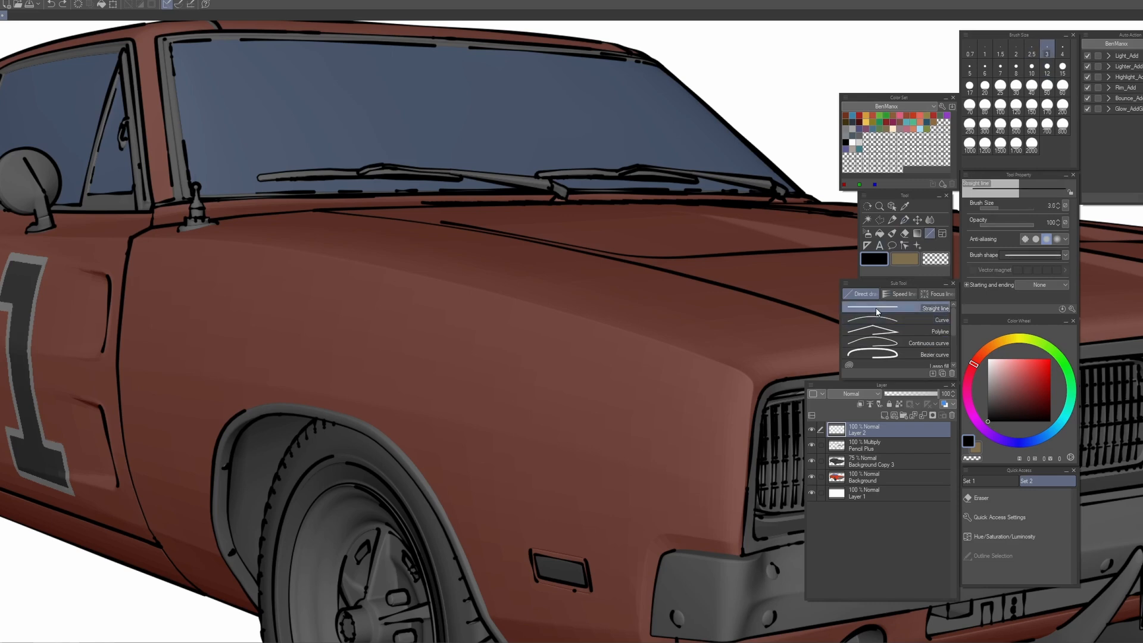
mouse_move(594, 389)
mouse_down()
mouse_move(445, 327)
mouse_move(483, 436)
mouse_move(558, 420)
mouse_up()
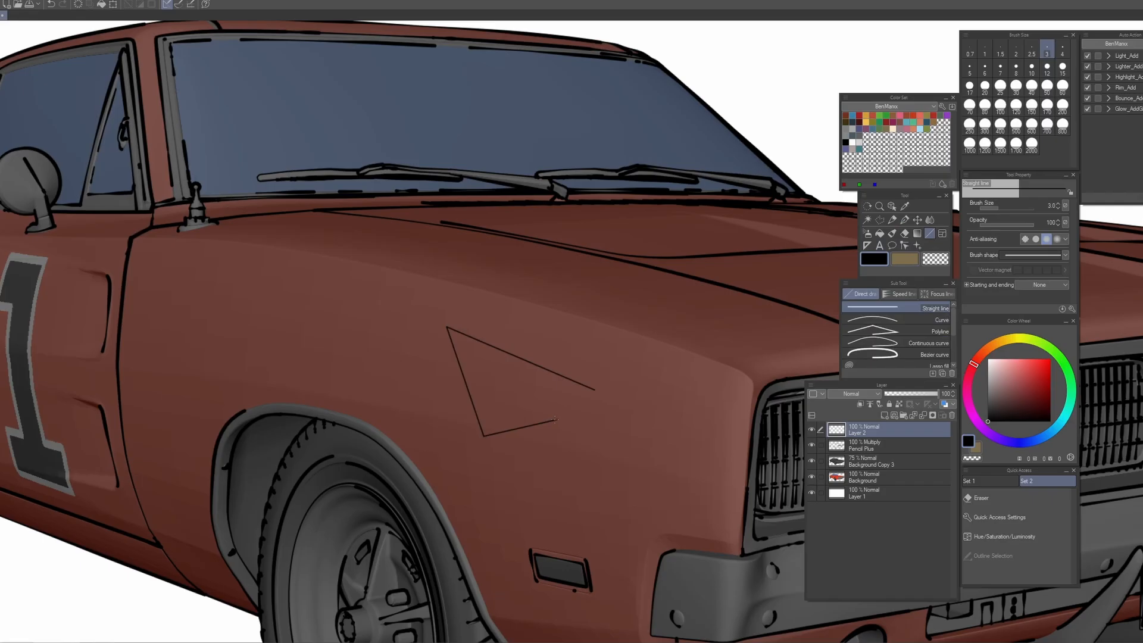
key(ctrl+z)
key(ctrl+z)
key(ctrl+z)
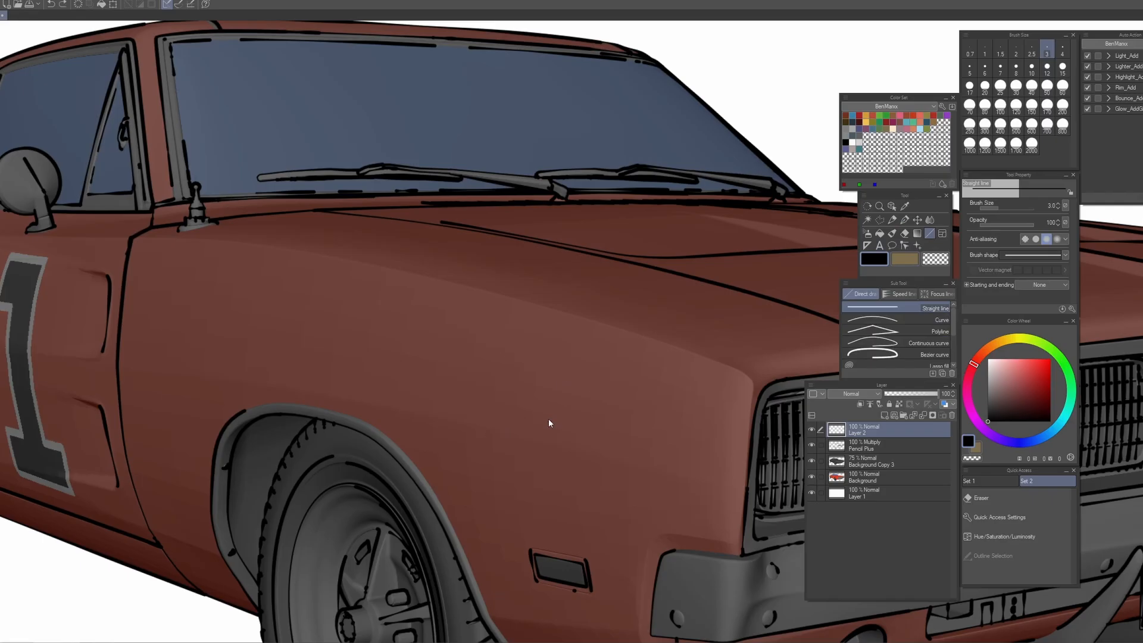
- Try the Curve tool with one arched test line on the front fender and undo it
click(869, 320)
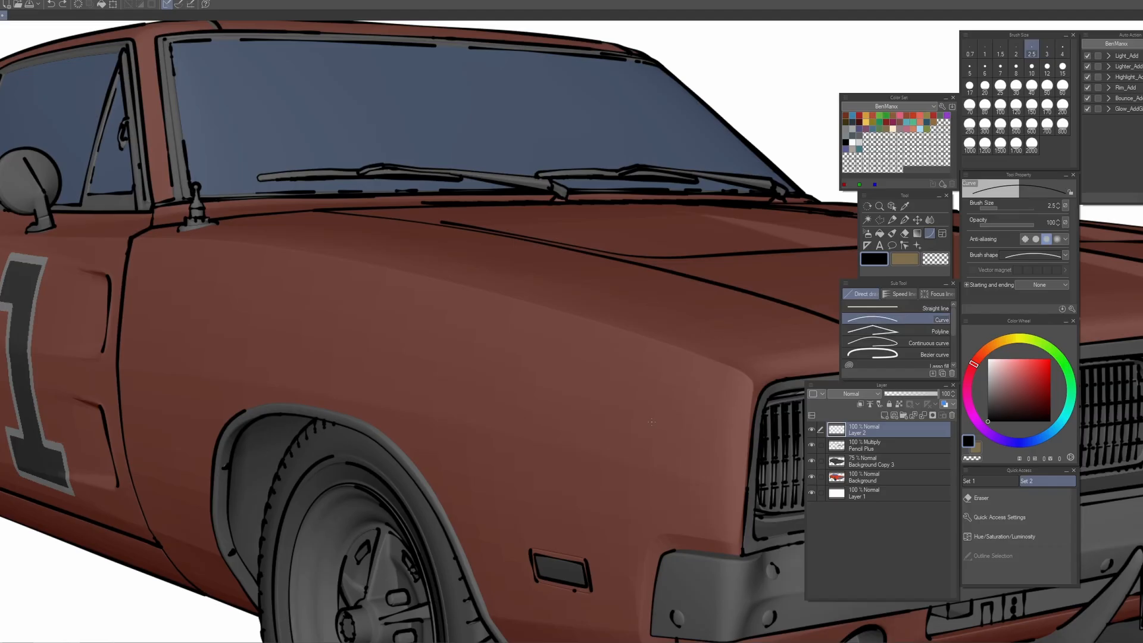
drag(653, 421, 515, 356)
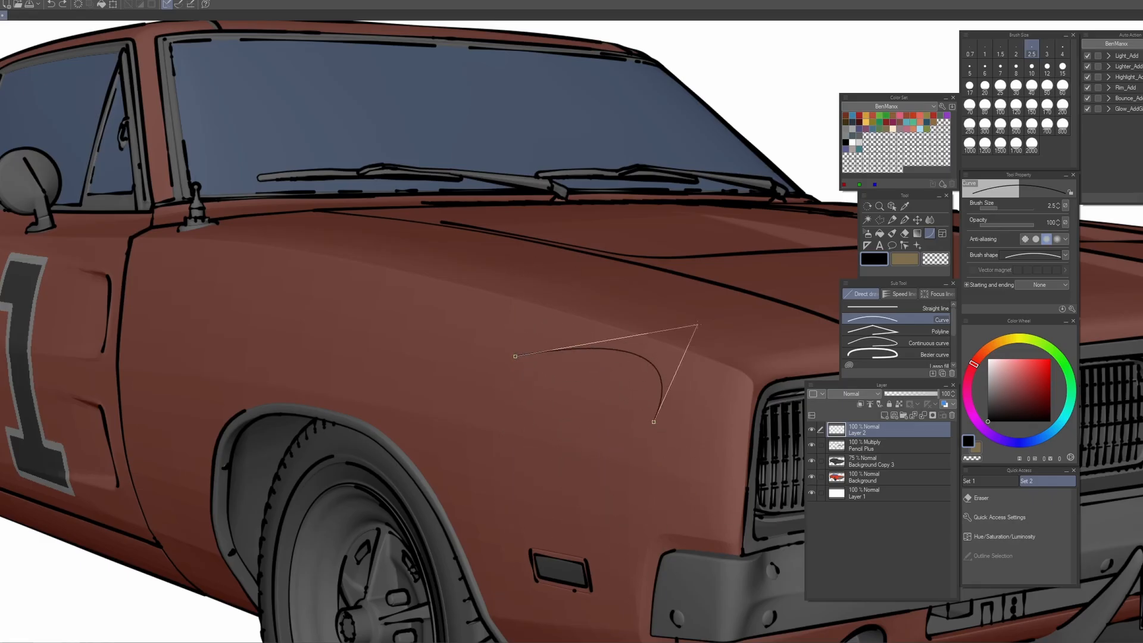
click(650, 345)
key(ctrl+z)
- Try the Polyline tool with a closed, angular five-point test shape on the front fender and undo it
click(899, 330)
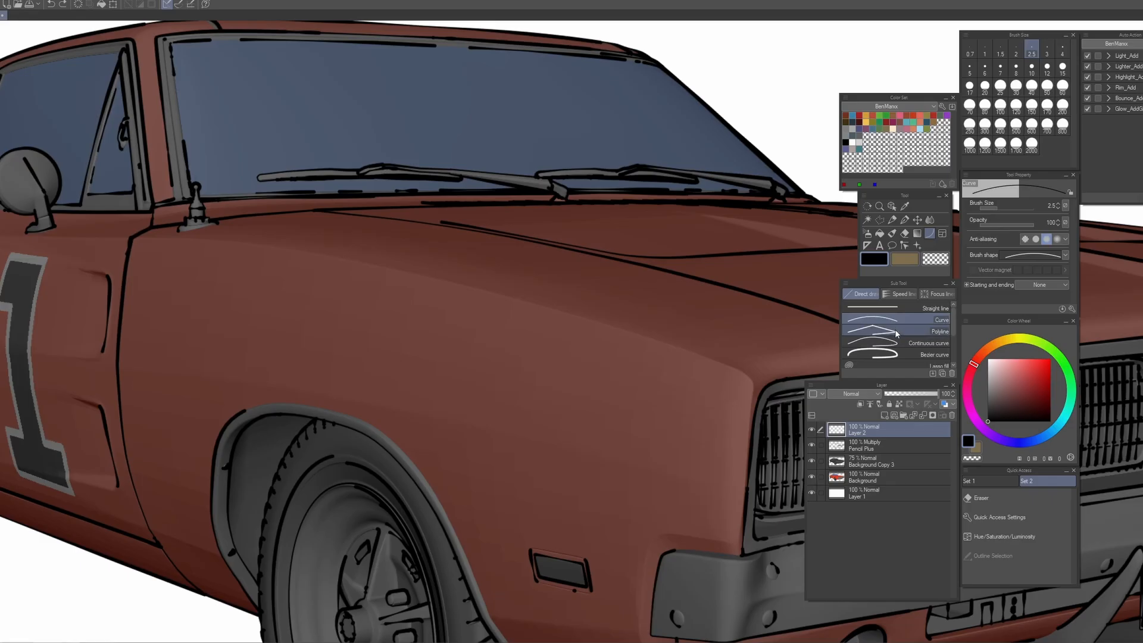
click(697, 425)
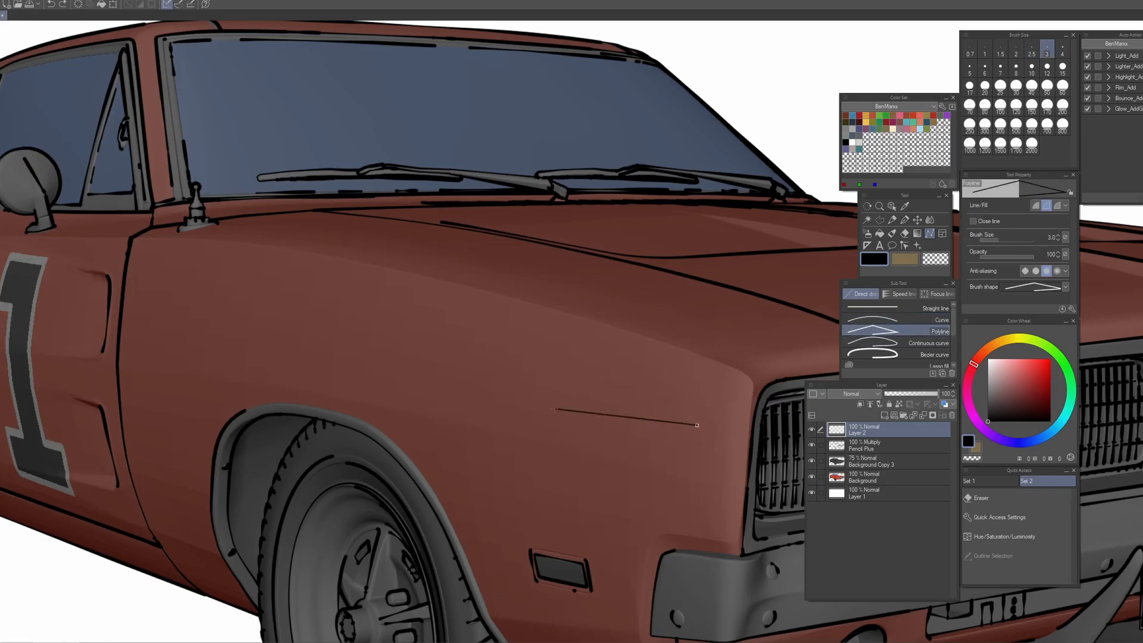
click(530, 318)
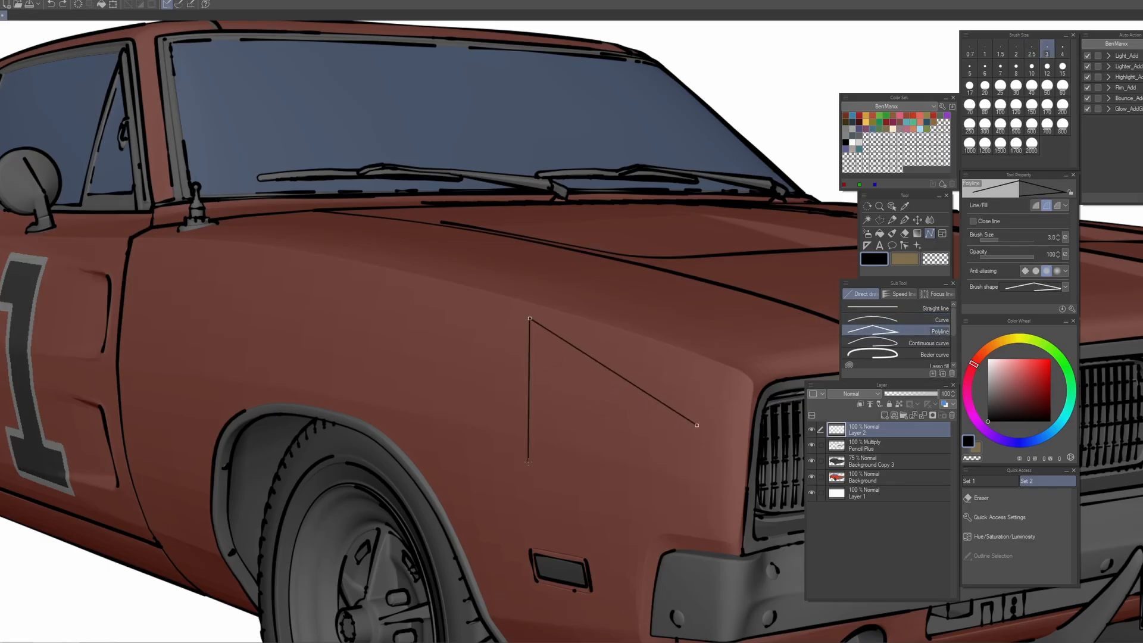
click(508, 493)
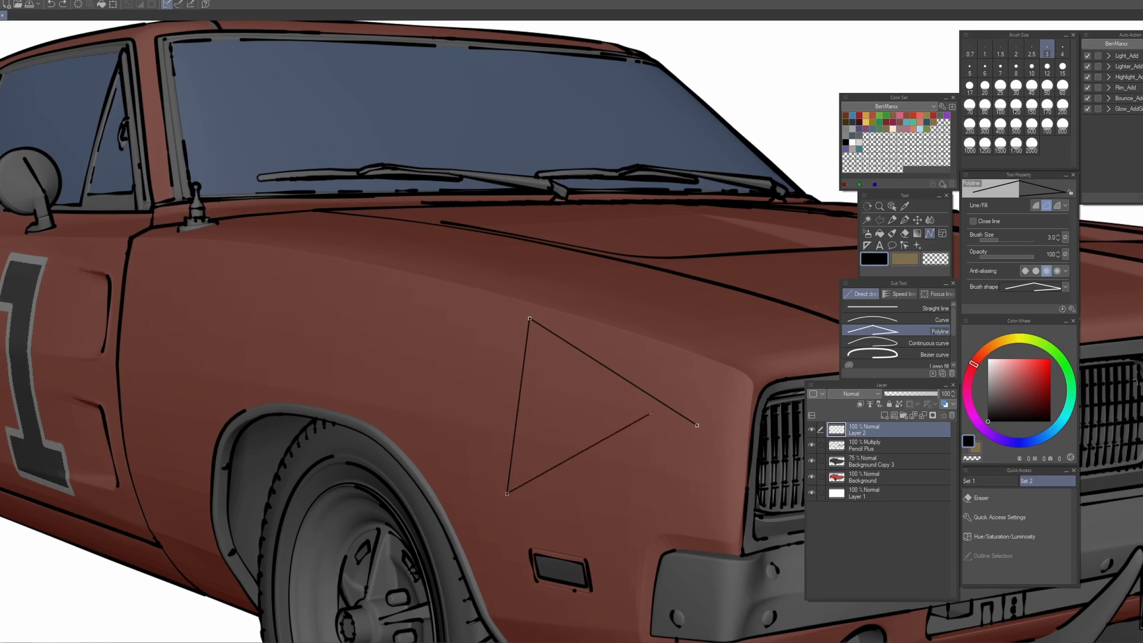
click(537, 435)
click(640, 404)
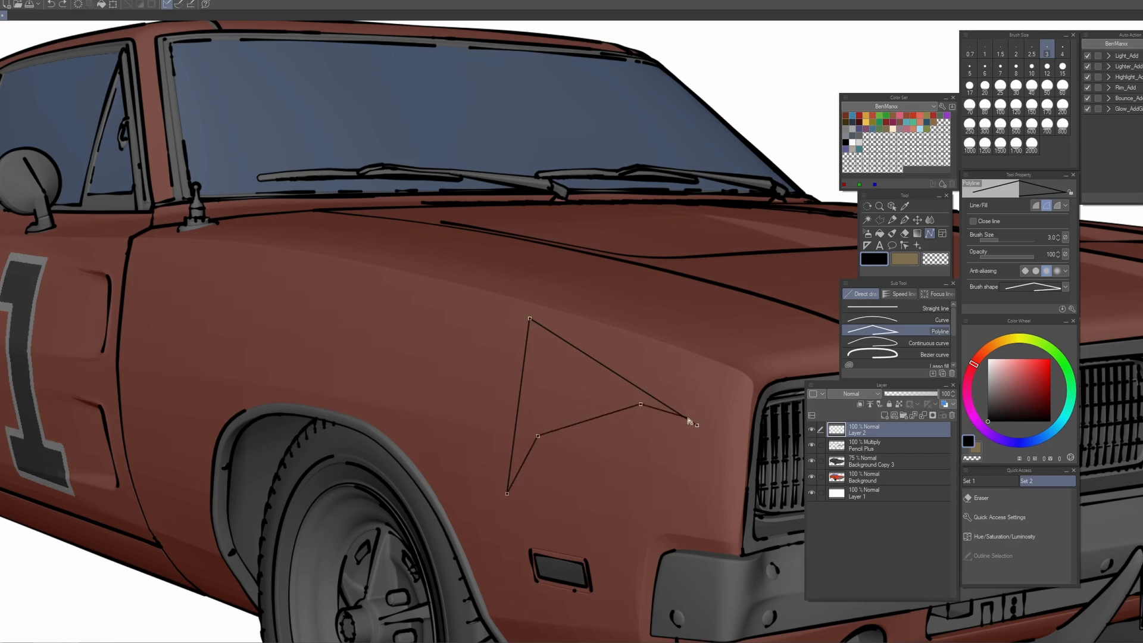
key(ctrl+z)
- Try the Continuous curve tool with a flowing multi-point test line on the front fender and discard it
click(875, 344)
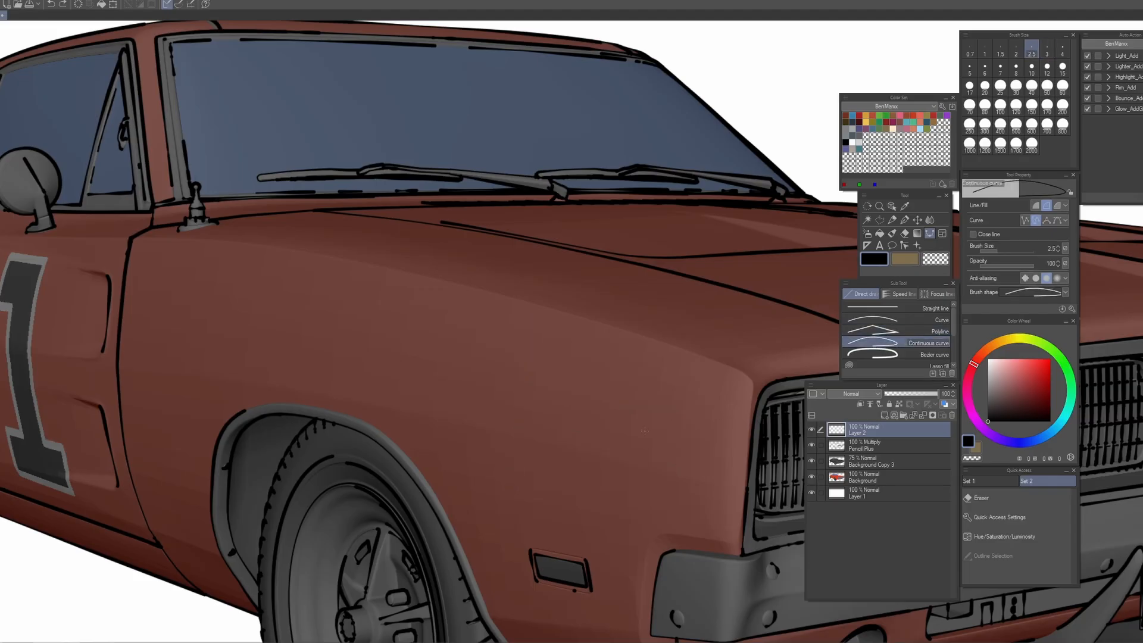
click(654, 392)
click(643, 386)
click(480, 313)
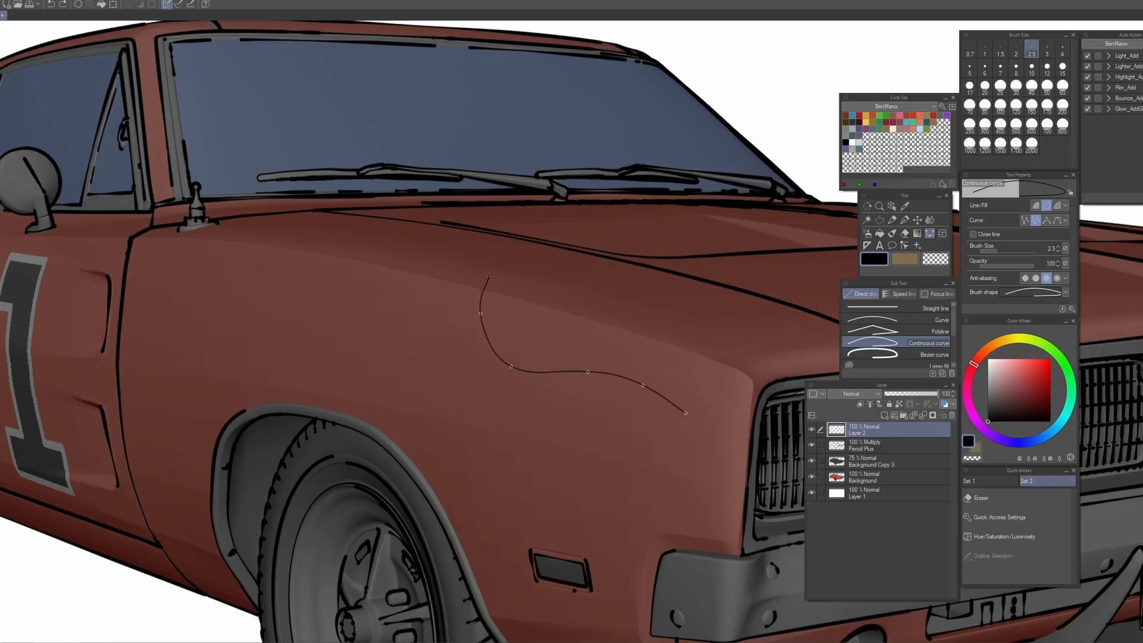
click(513, 268)
key(Escape)
- Try the Bezier curve tool with a looping test line from the front fender to the grille edge and undo it
click(892, 353)
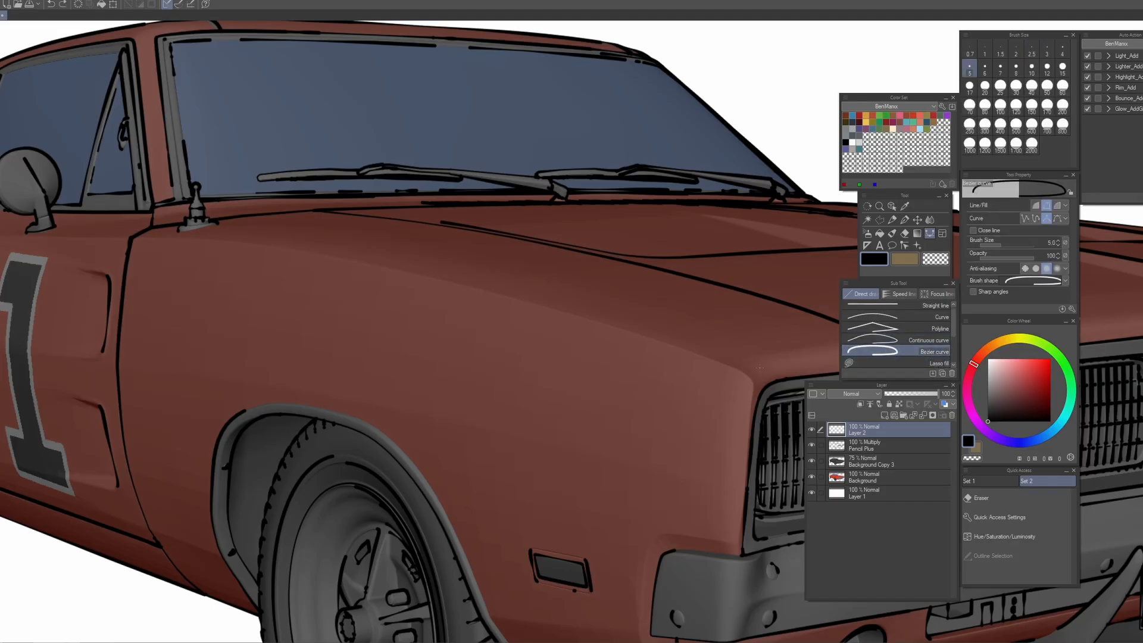
click(691, 401)
drag(630, 358, 490, 358)
drag(557, 318, 735, 312)
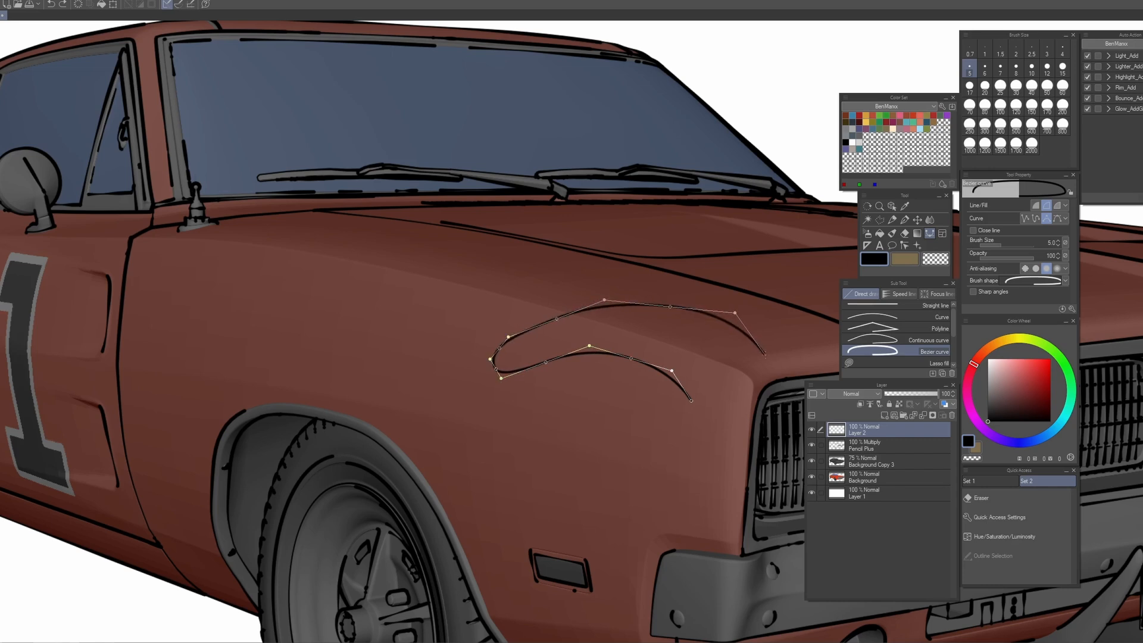
drag(785, 415, 625, 427)
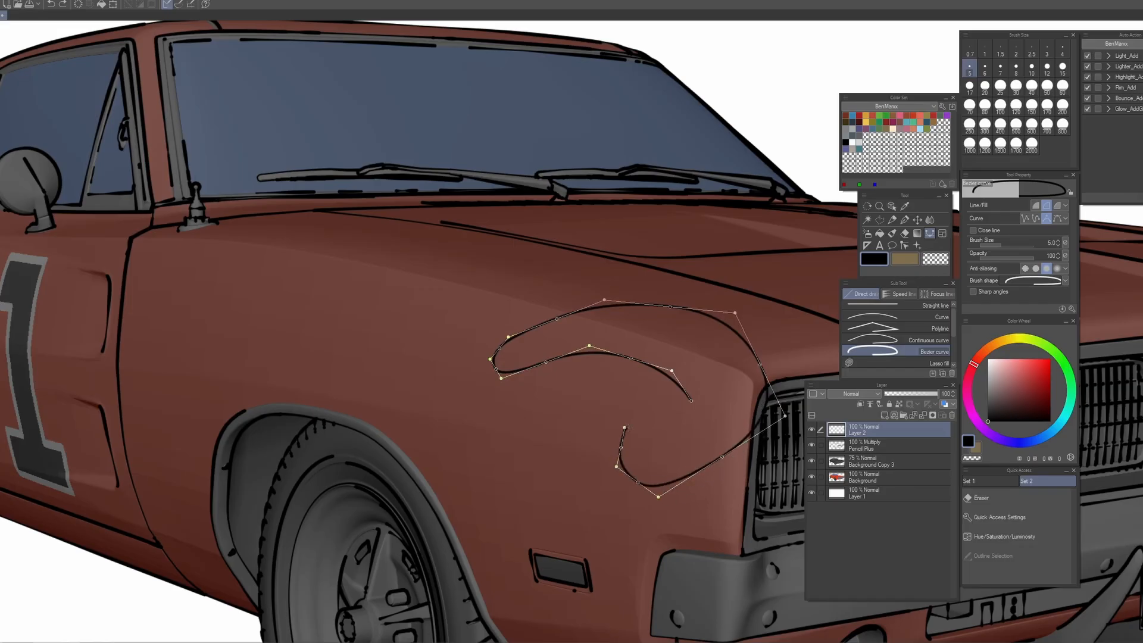
double_click(653, 436)
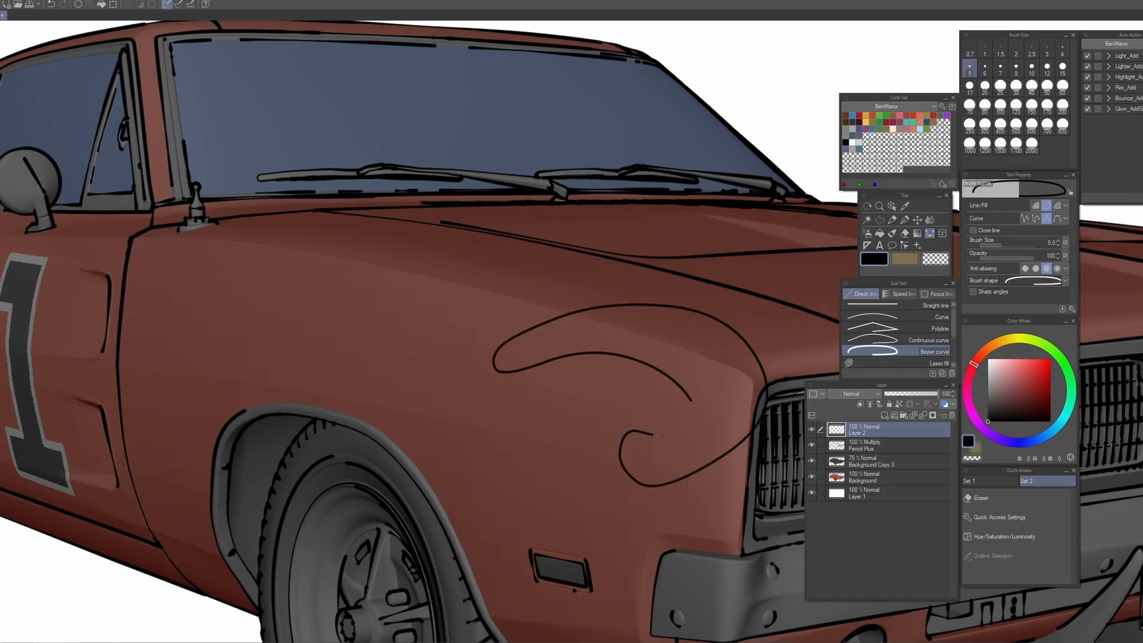
key(ctrl+z)
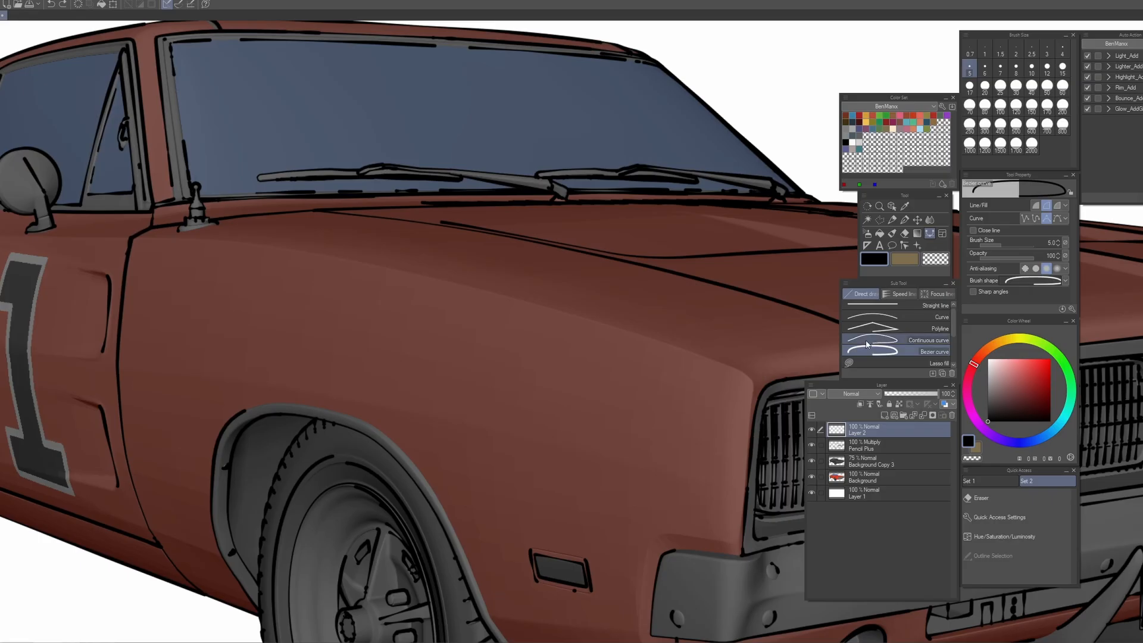
- Draw a size 2.5 black line with the Curve tool along the front fender's upper crease, from the grille corner to the windshield base
scroll(891, 349, down, 3)
scroll(893, 348, up, 3)
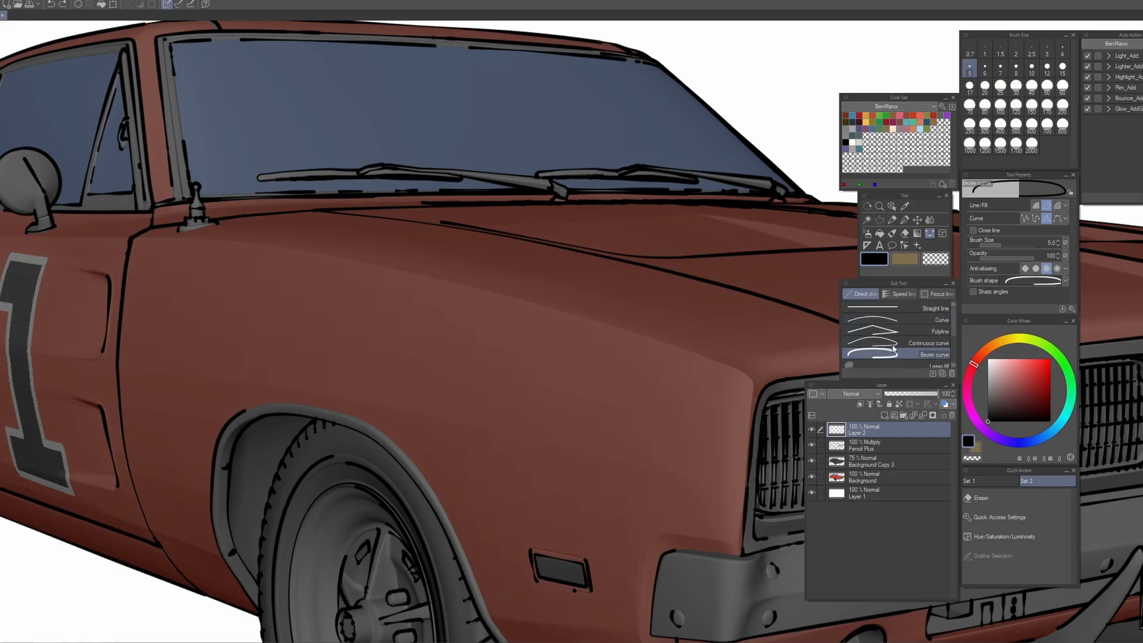
click(900, 319)
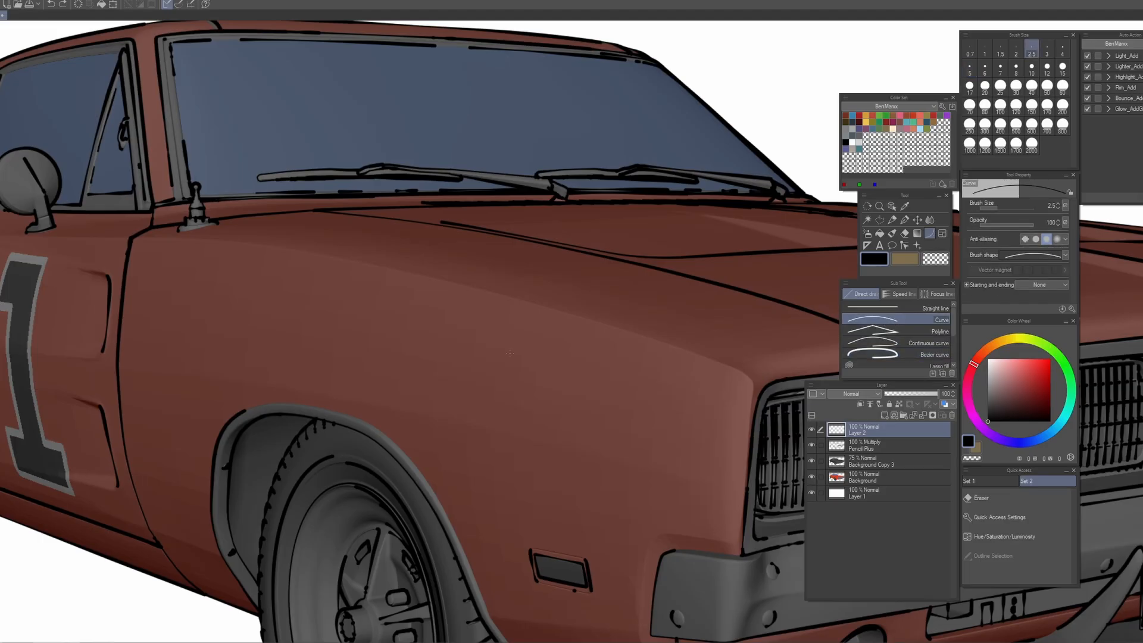
scroll(479, 321, up, 1)
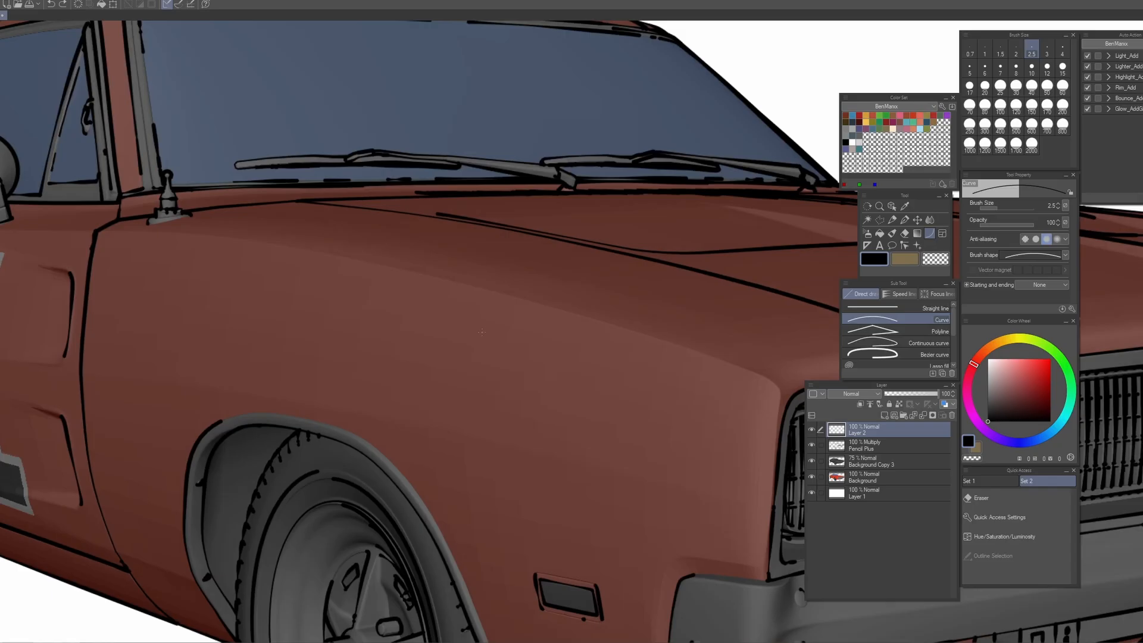
drag(482, 333, 437, 361)
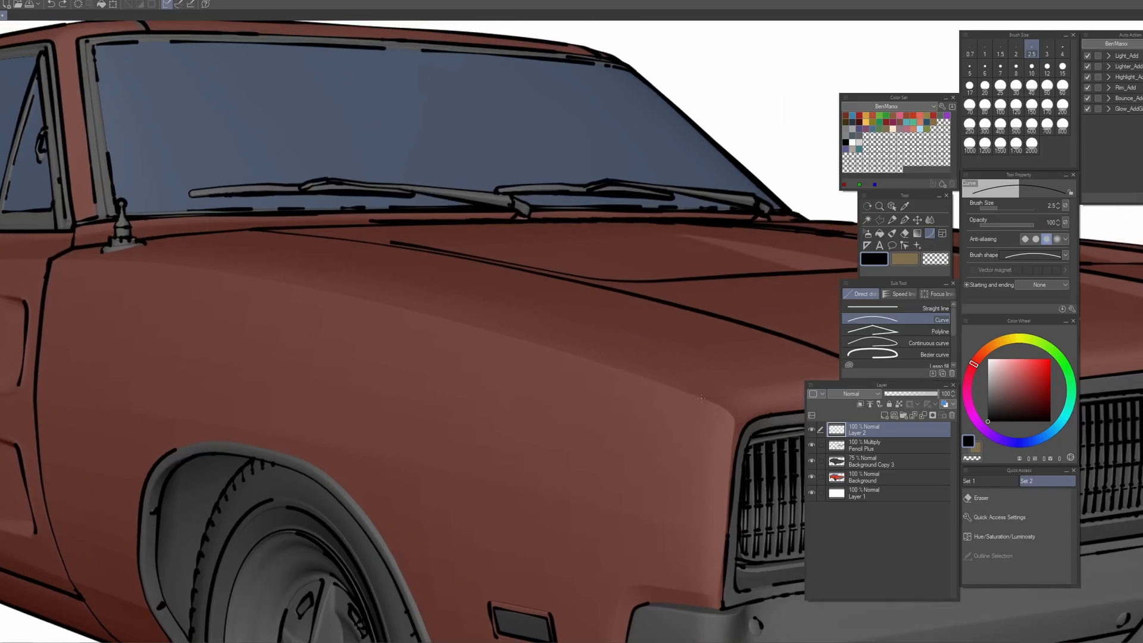
drag(680, 386, 98, 262)
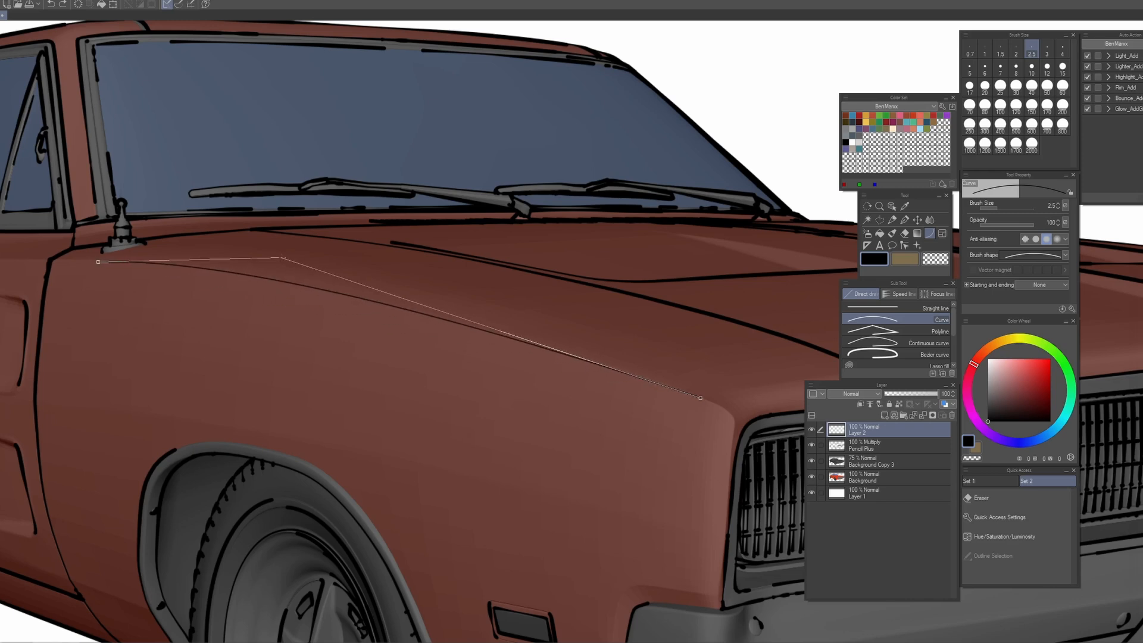
click(294, 261)
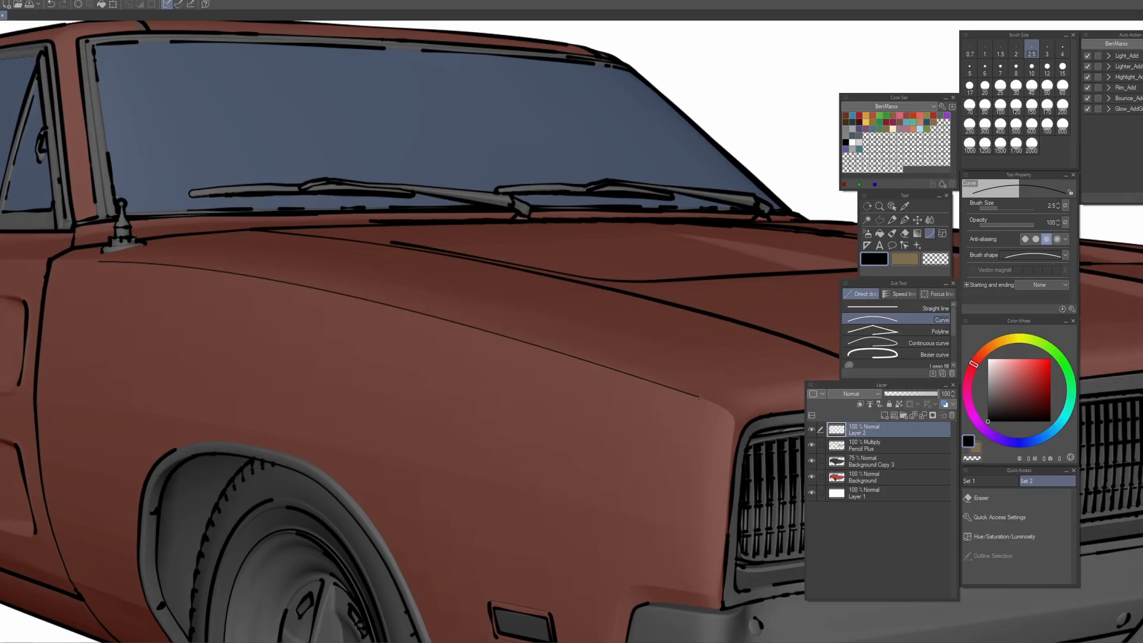
- Draw a second, slightly shorter curve from the grille corner alongside the fender crease line, bending it to nearly match the first
mouse_move(680, 385)
mouse_down()
mouse_move(413, 315)
mouse_move(100, 261)
mouse_up()
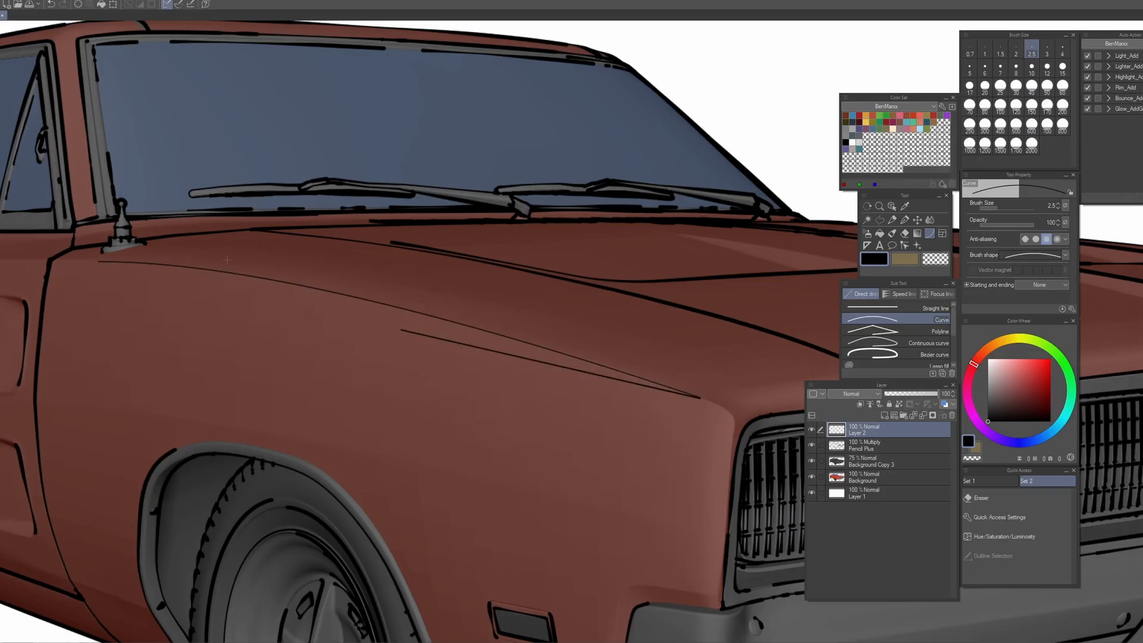
key(ctrl+z)
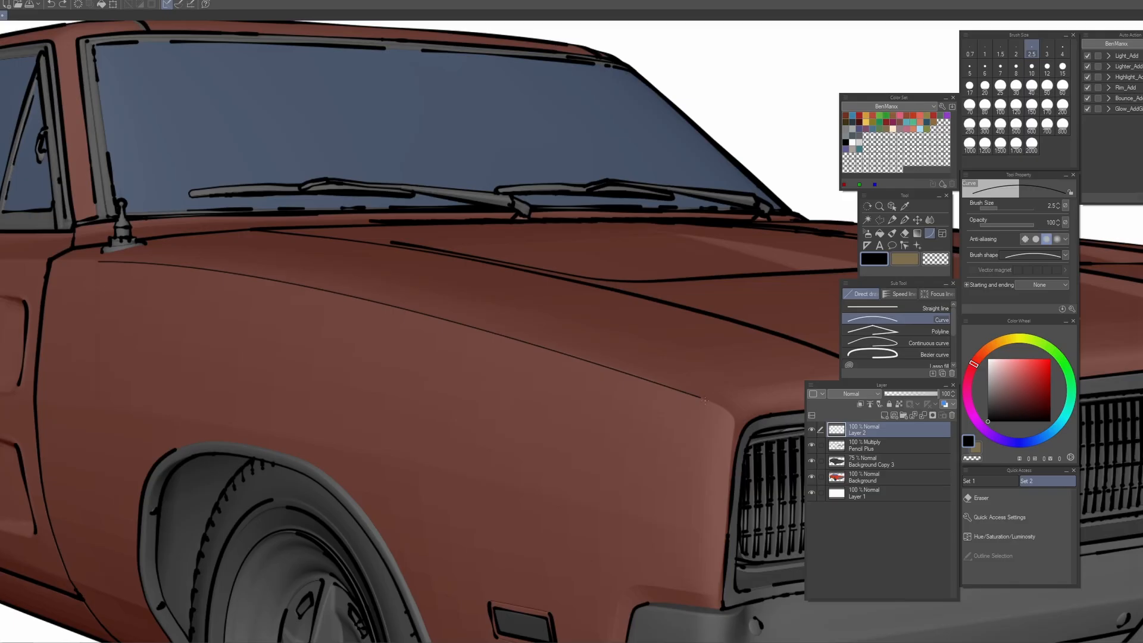
mouse_move(700, 397)
mouse_down()
mouse_move(375, 304)
mouse_move(99, 260)
mouse_up()
click(344, 301)
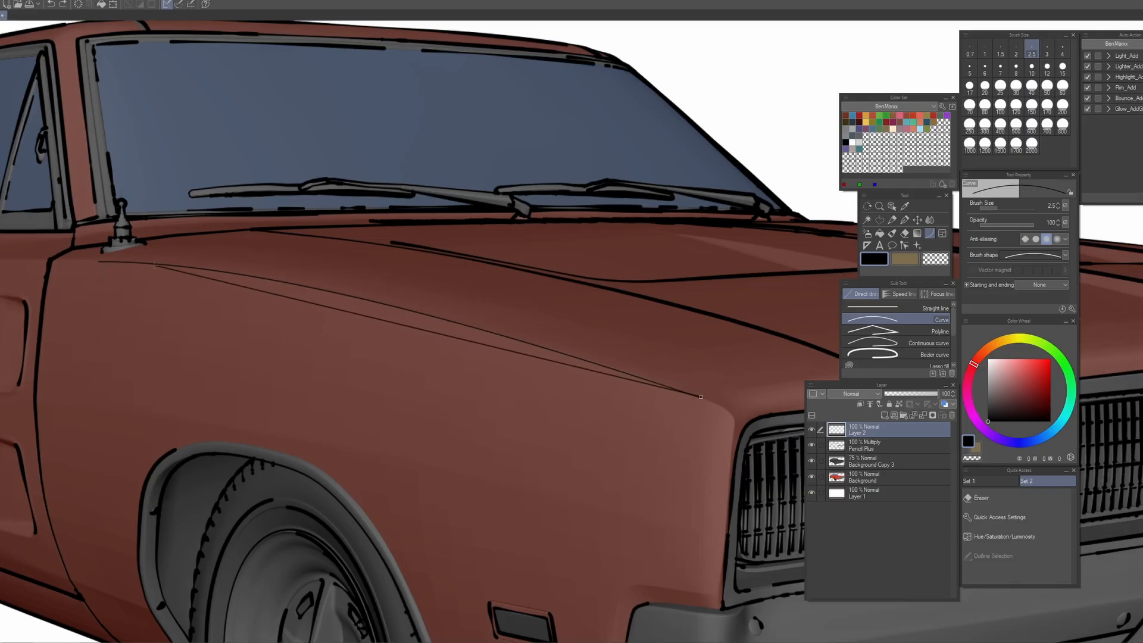
drag(151, 264, 151, 264)
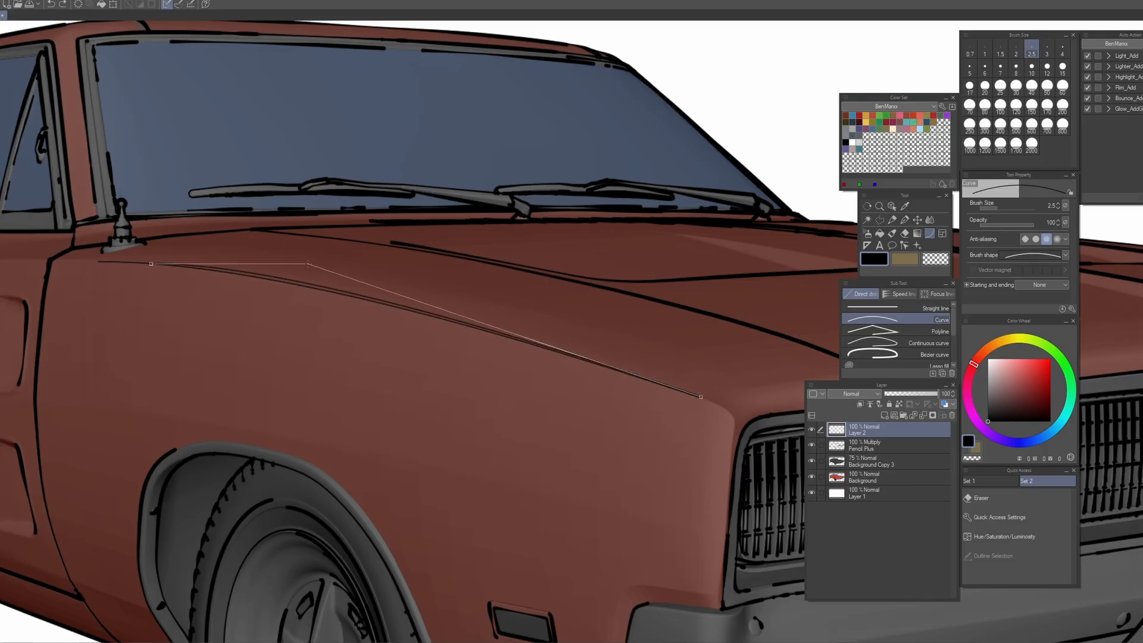
click(306, 264)
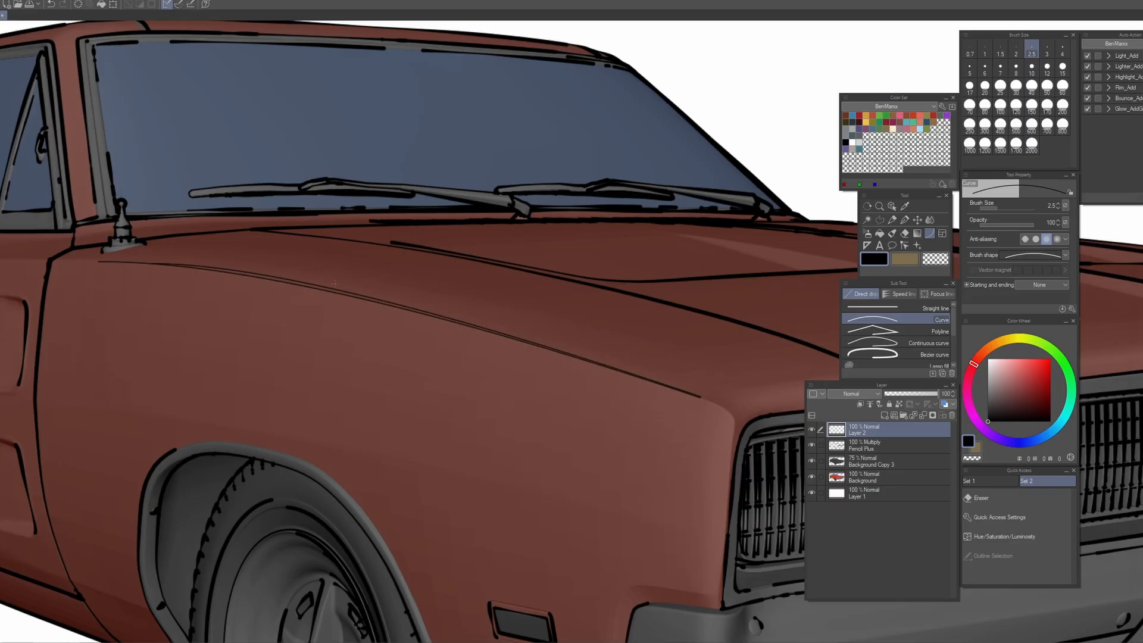
- Add a new raster layer above the layer holding the fender crease curves
scroll(365, 293, up, 5)
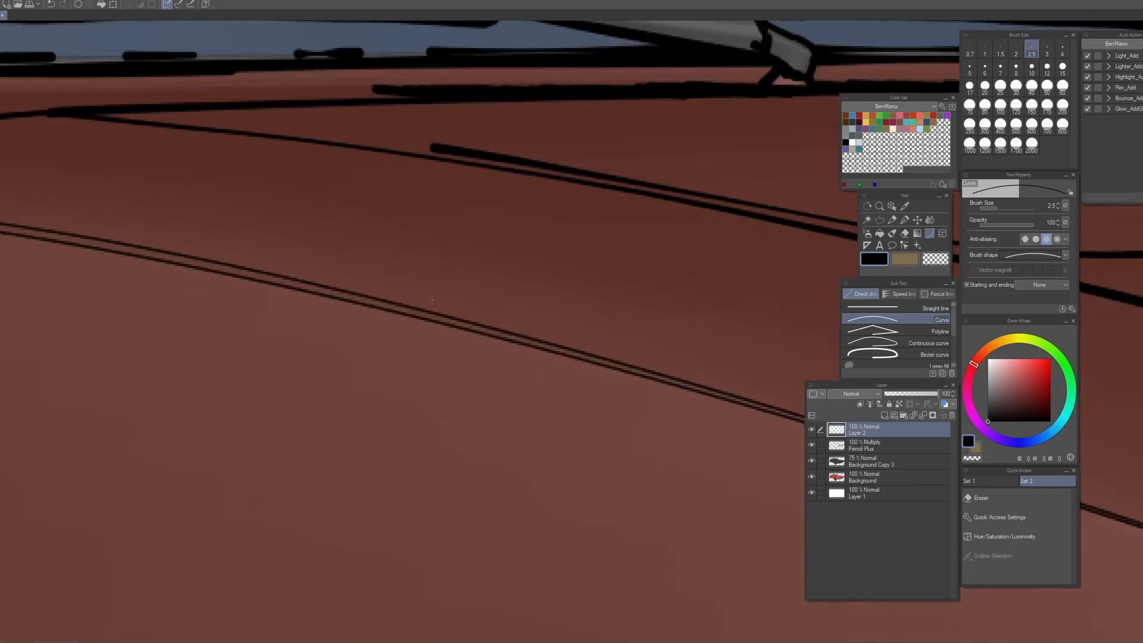
click(883, 415)
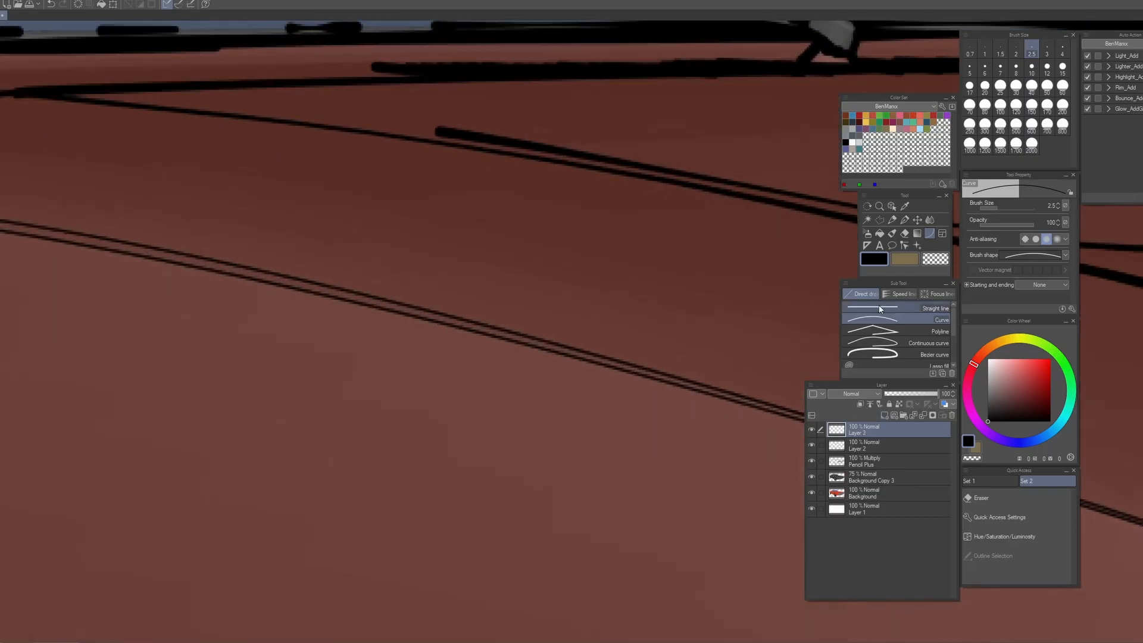
- Fill the gap between the two fender crease curves with black Turnip pen strokes at size 6, working toward the grille
click(904, 219)
key(bracketleft)
key(bracketleft)
key(bracketleft)
key(bracketleft)
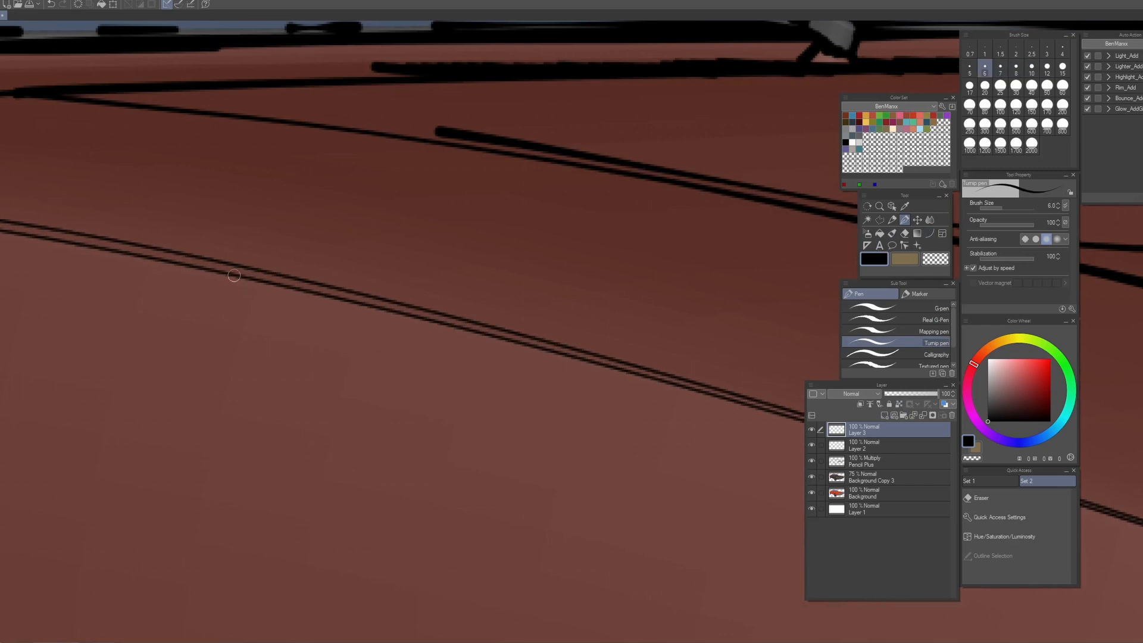
mouse_move(206, 263)
mouse_down()
mouse_move(543, 345)
mouse_move(490, 334)
mouse_up()
key(ctrl+z)
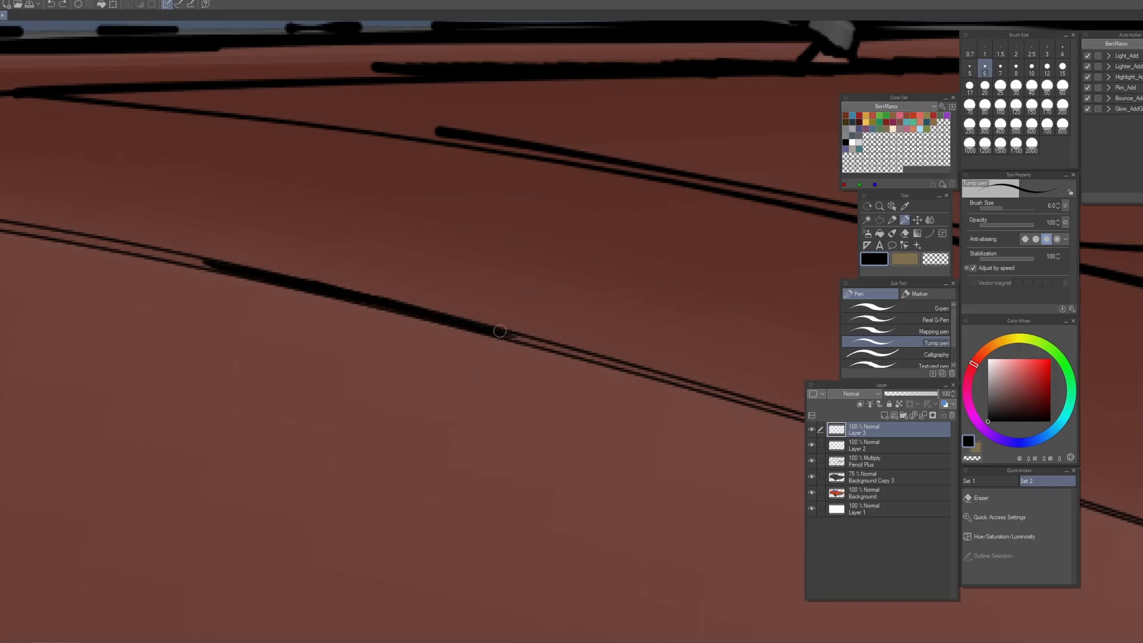
mouse_move(501, 332)
mouse_down()
mouse_move(560, 349)
mouse_move(482, 327)
mouse_move(619, 365)
mouse_move(540, 342)
mouse_move(600, 360)
mouse_move(592, 368)
mouse_move(560, 350)
mouse_move(603, 363)
mouse_move(531, 341)
mouse_move(686, 387)
mouse_up()
key(ctrl+z)
key(ctrl+z)
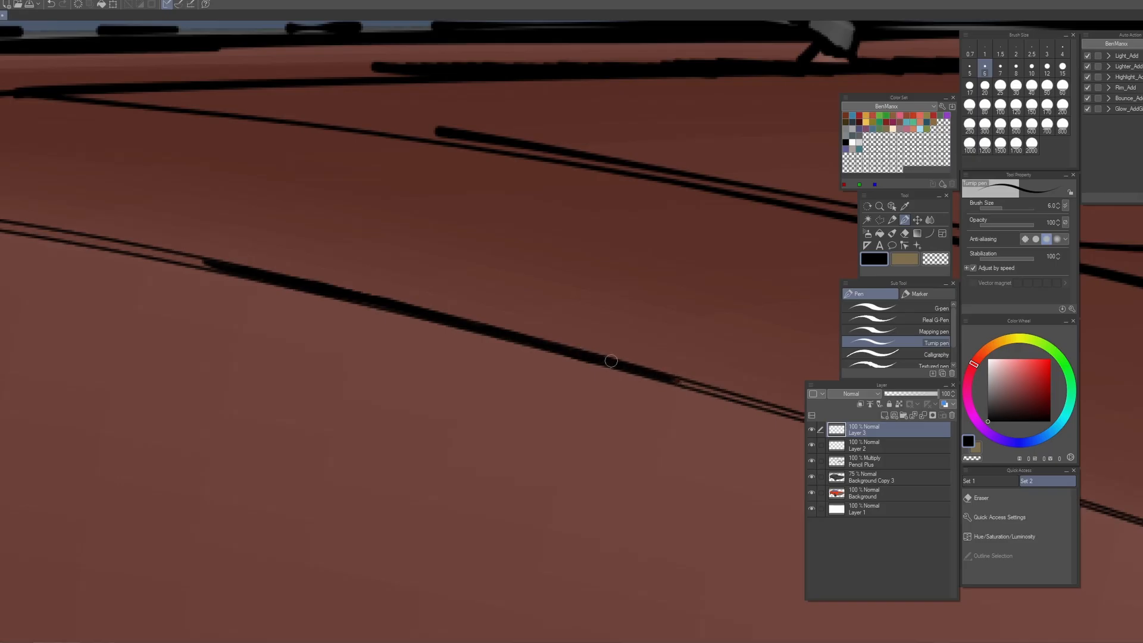
drag(666, 377, 804, 419)
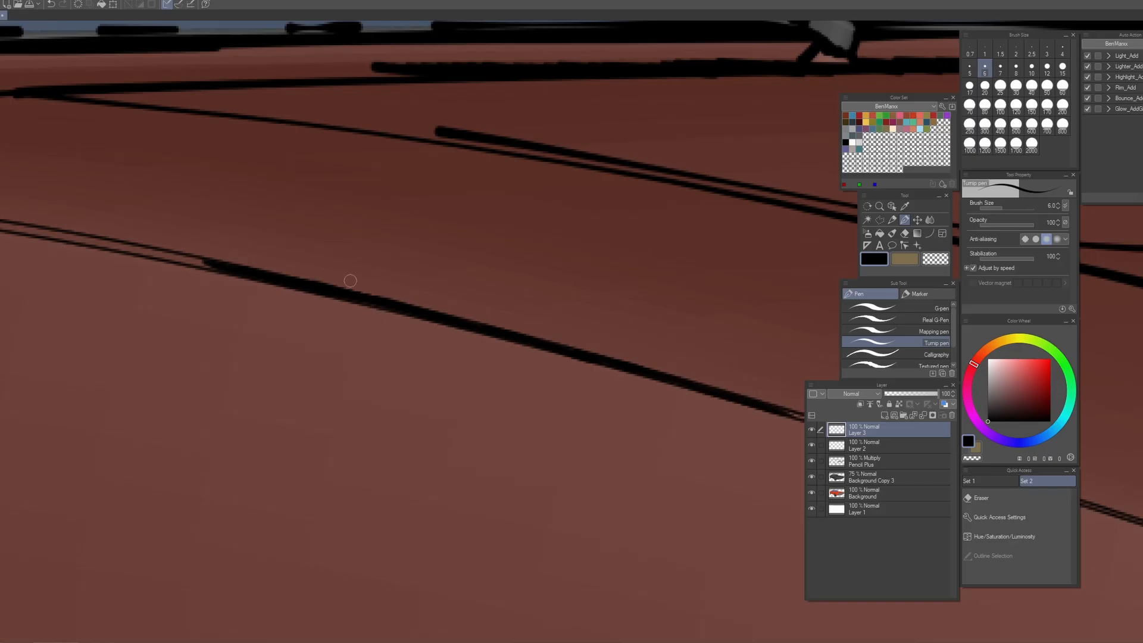
- Extend the thick black fill along the fender crease back toward the windshield base, merging it into a thin tip
mouse_move(20, 227)
mouse_down()
mouse_move(82, 234)
mouse_move(16, 228)
mouse_move(86, 241)
mouse_up()
drag(50, 236, 238, 271)
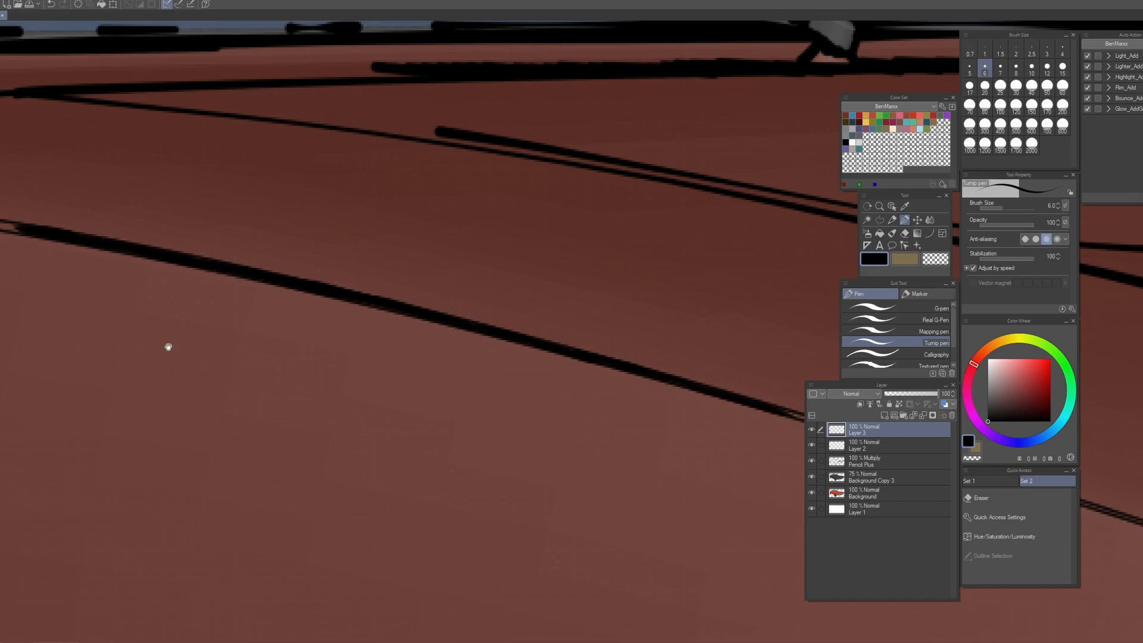
drag(169, 346, 543, 393)
drag(220, 307, 269, 332)
mouse_move(169, 244)
mouse_down()
mouse_move(406, 275)
mouse_move(334, 263)
mouse_move(395, 272)
mouse_up()
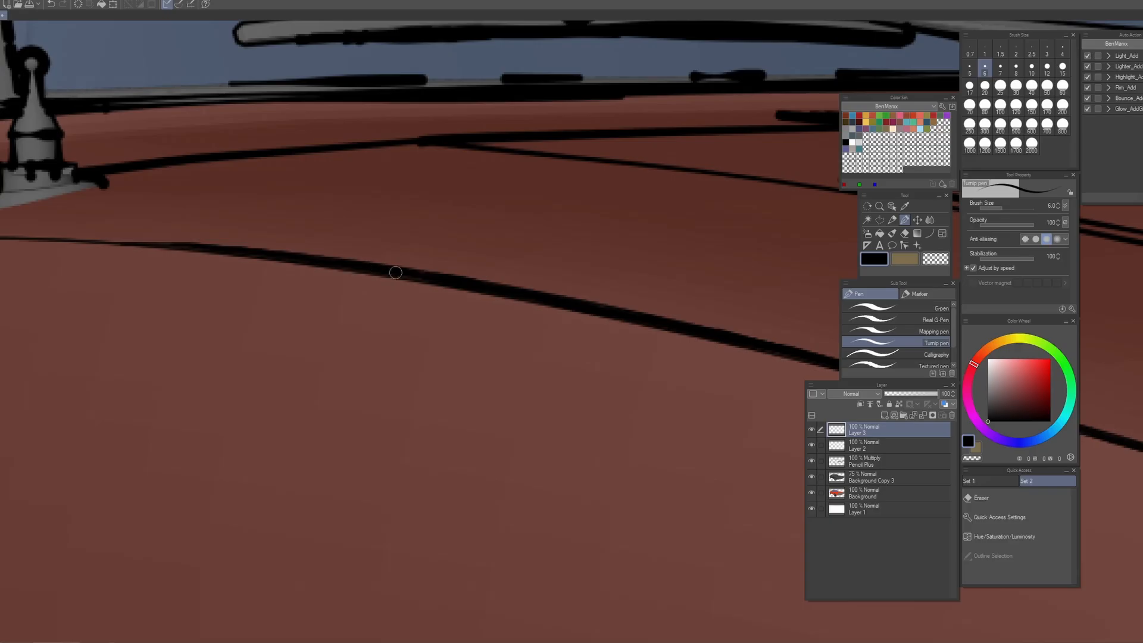
- Continue the black Turnip pen fill between the crease curves forward along the fender toward the grille corner
mouse_move(313, 261)
mouse_down()
mouse_move(291, 342)
mouse_move(375, 347)
mouse_move(458, 390)
mouse_move(359, 326)
mouse_up()
drag(327, 287, 473, 332)
drag(369, 301, 697, 409)
drag(568, 426, 292, 371)
drag(376, 339, 509, 378)
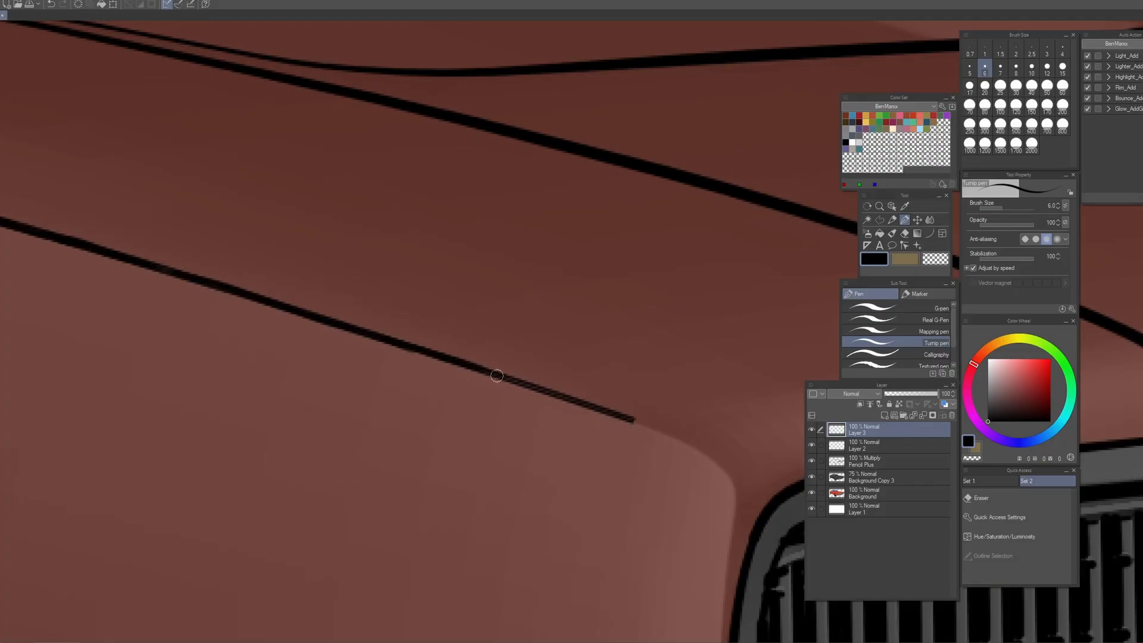
- Erase the crease line's blunt front end on Layer 2 with transparent colour, and ink a black contour around the fender corner beside the grille
click(912, 262)
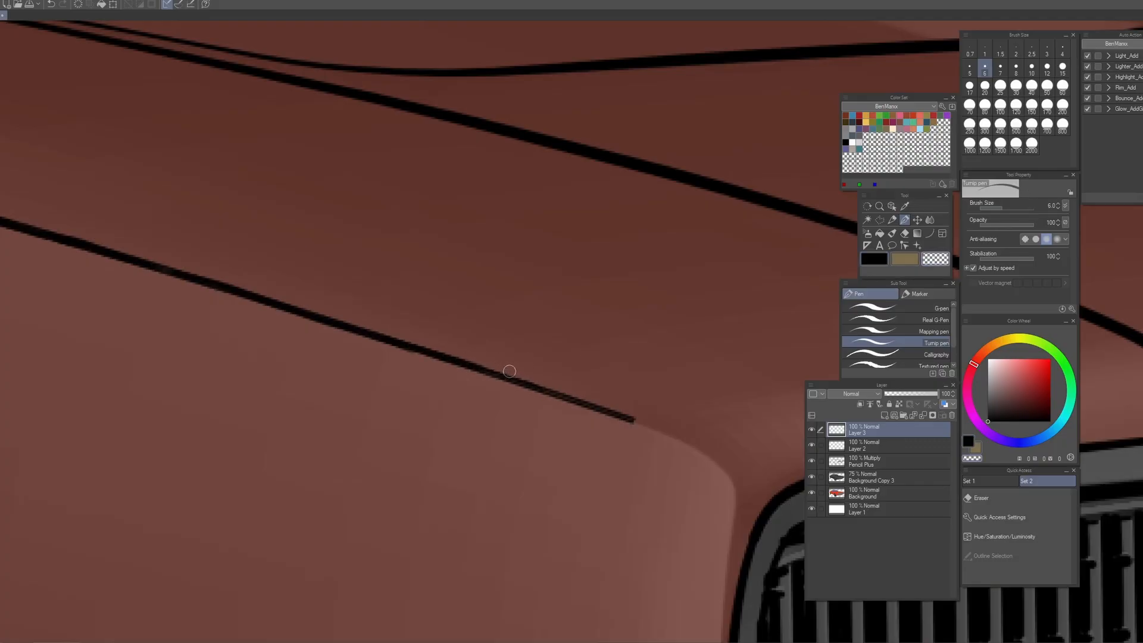
click(862, 445)
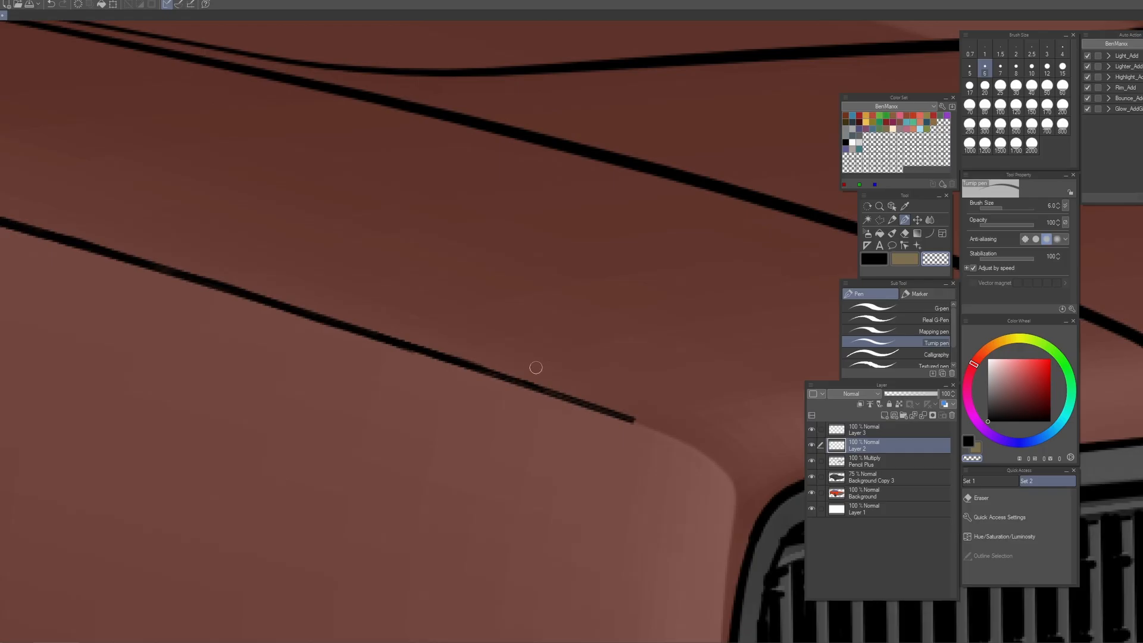
drag(589, 402, 644, 421)
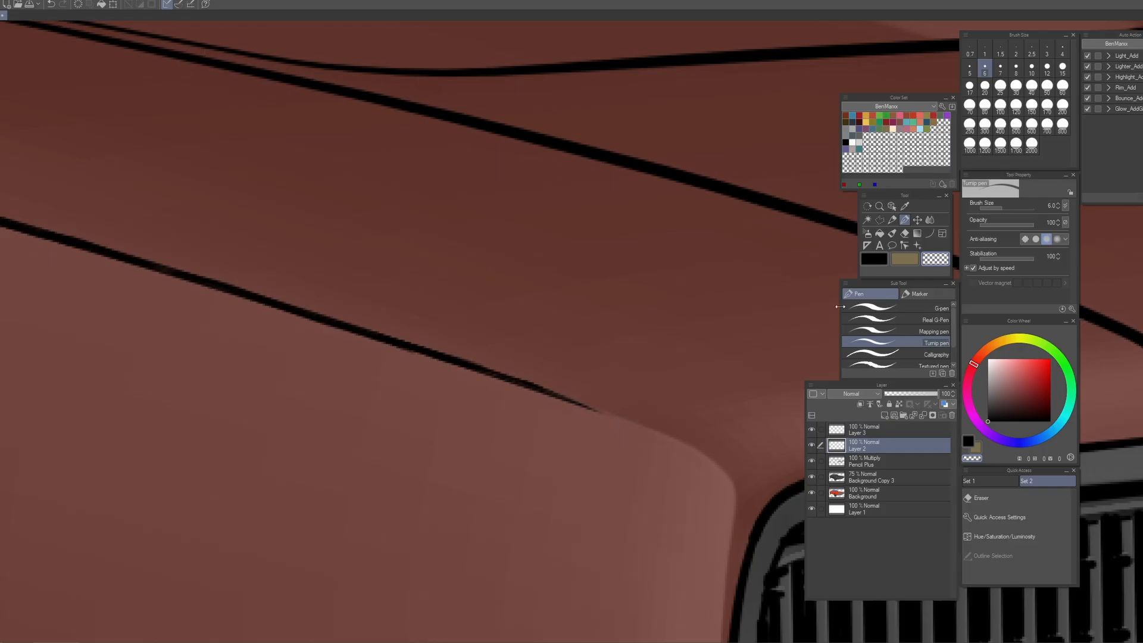
mouse_move(607, 412)
mouse_down()
mouse_move(710, 458)
mouse_move(728, 479)
mouse_move(720, 621)
mouse_up()
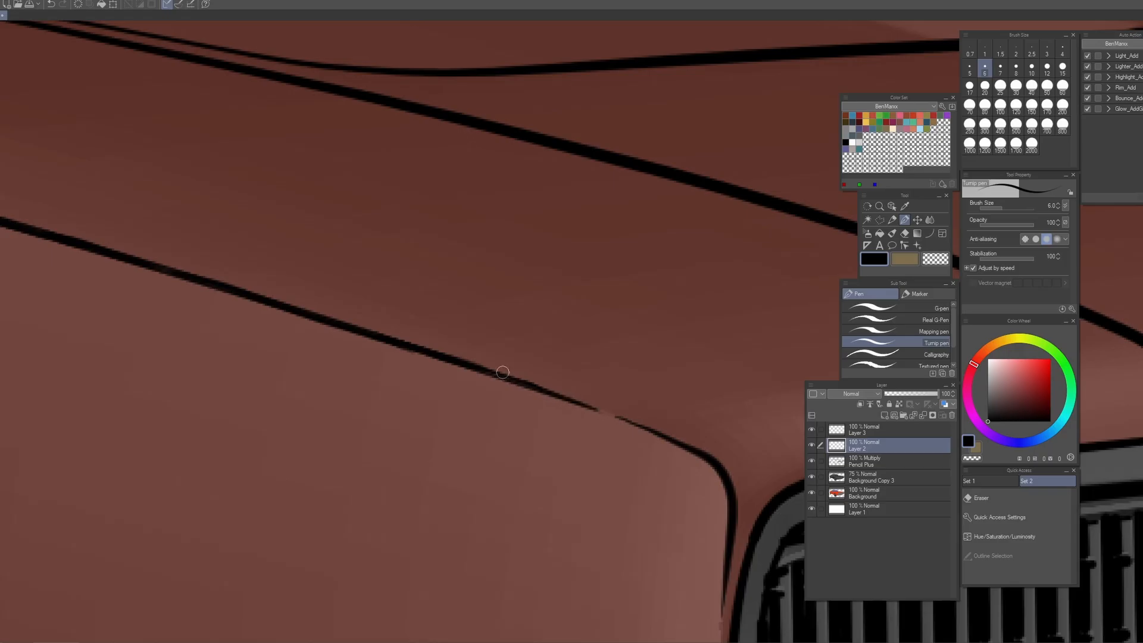
- Draw a size 2.5 black curve on Layer 2 along the upper edge of the side window glass with the Curve tool
scroll(502, 371, down, 5)
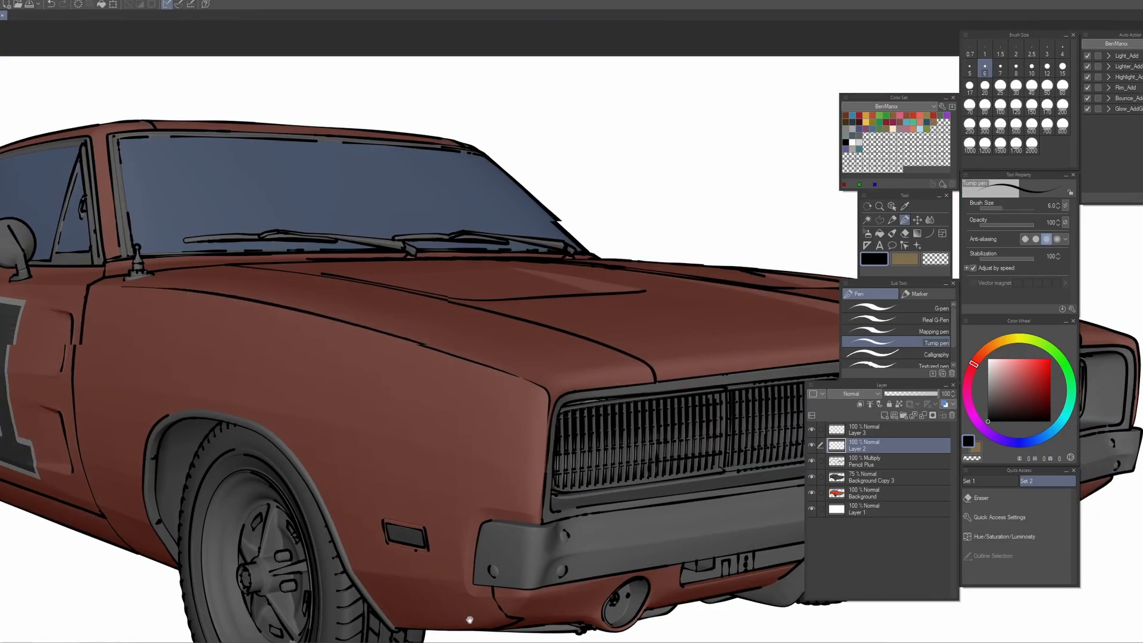
drag(470, 619, 537, 622)
drag(436, 455, 505, 537)
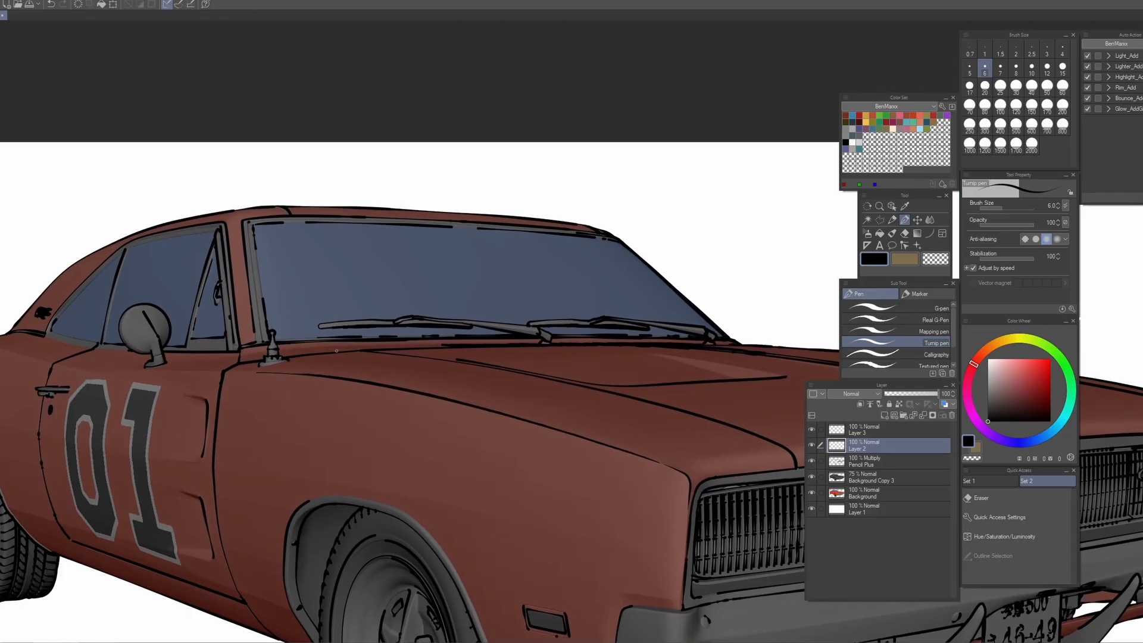
scroll(316, 364, up, 4)
drag(215, 439, 334, 554)
scroll(421, 332, up, 2)
scroll(389, 397, up, 2)
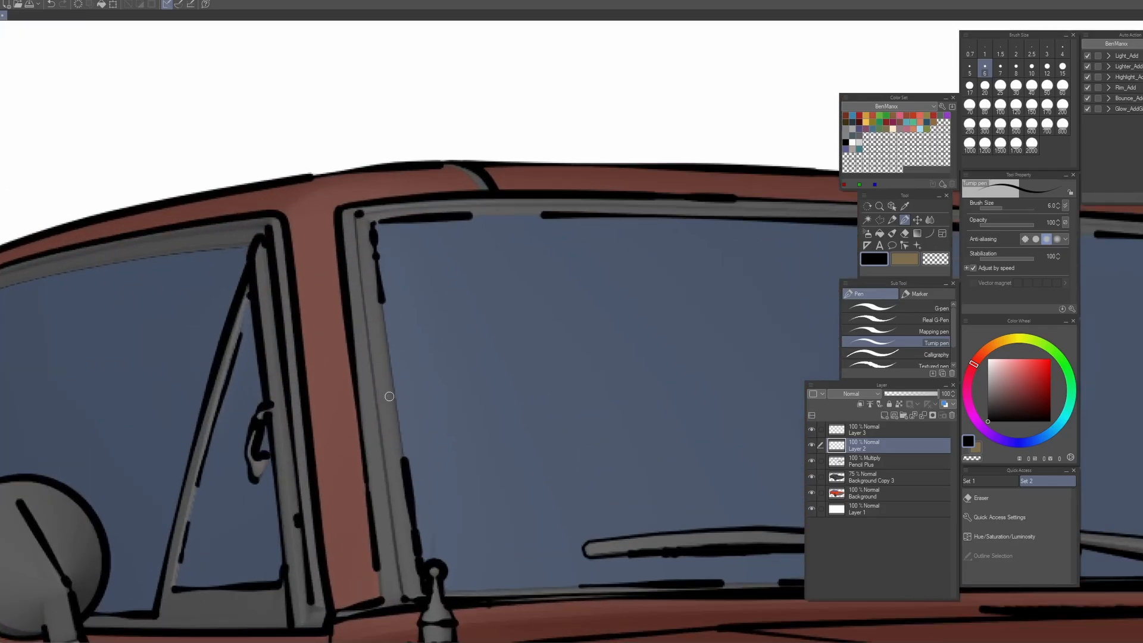
drag(395, 426, 543, 434)
scroll(543, 433, up, 3)
scroll(554, 339, up, 3)
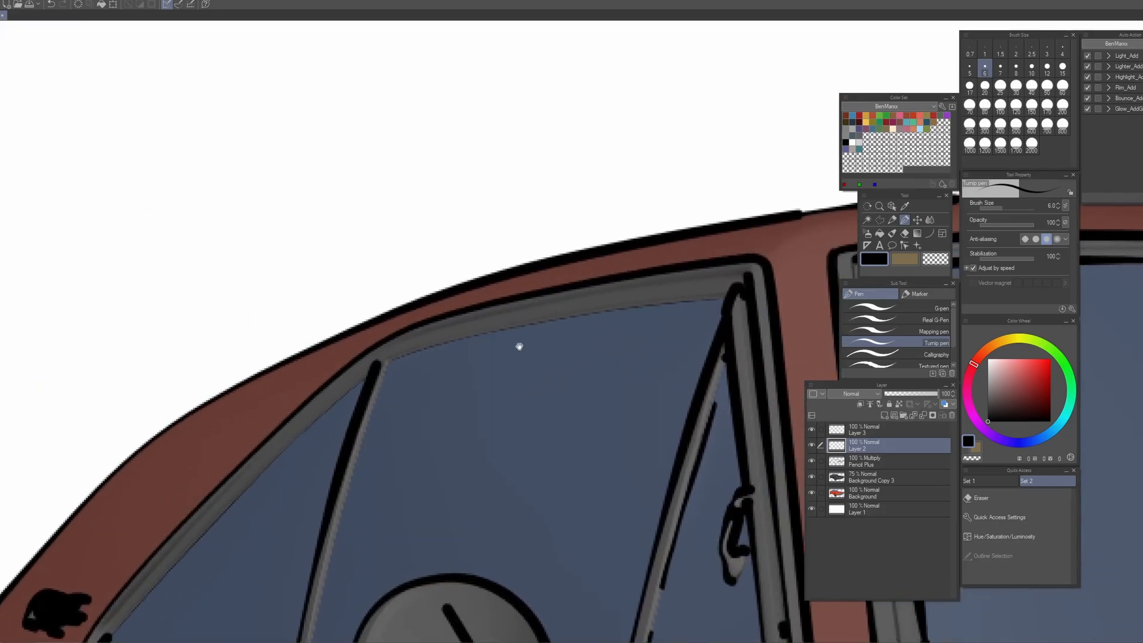
click(927, 233)
drag(725, 298, 388, 361)
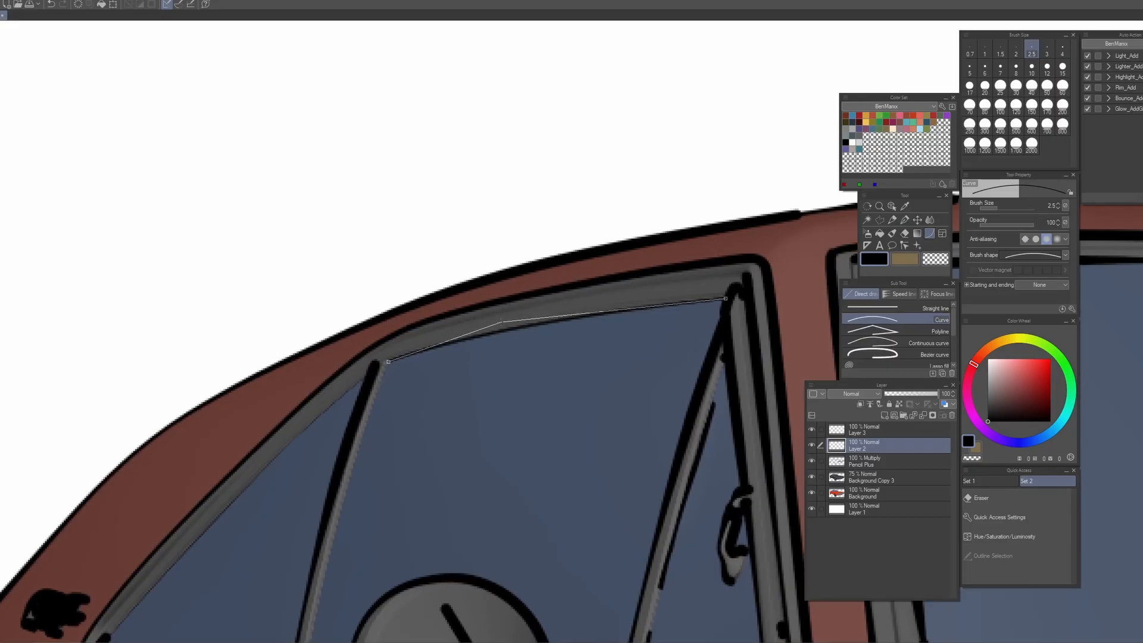
click(502, 322)
- Thicken the curve along the side window's upper glass edge with the Turnip pen at size 5
click(903, 219)
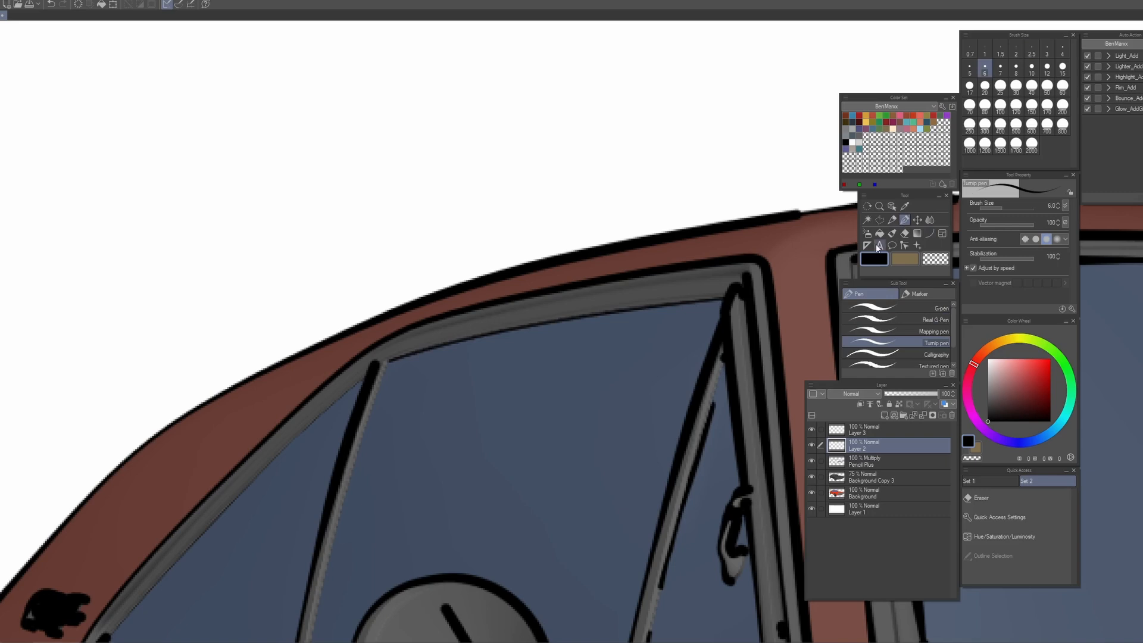
key(bracketleft)
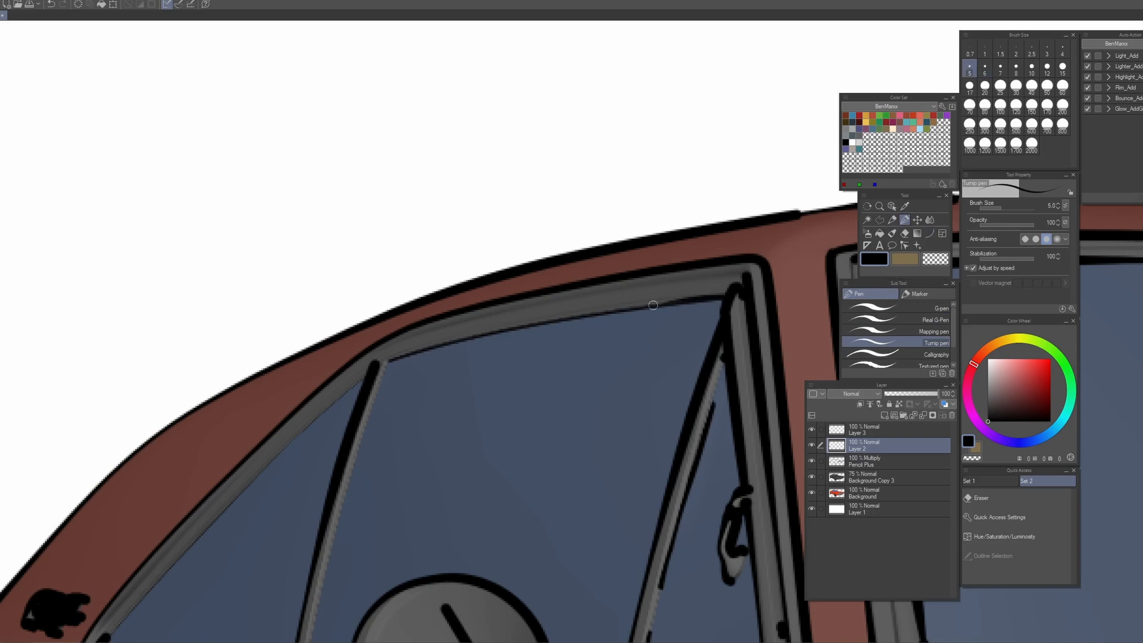
mouse_move(658, 305)
mouse_down()
mouse_move(627, 307)
mouse_move(672, 301)
mouse_move(597, 312)
mouse_move(676, 301)
mouse_move(583, 315)
mouse_up()
drag(423, 351, 393, 364)
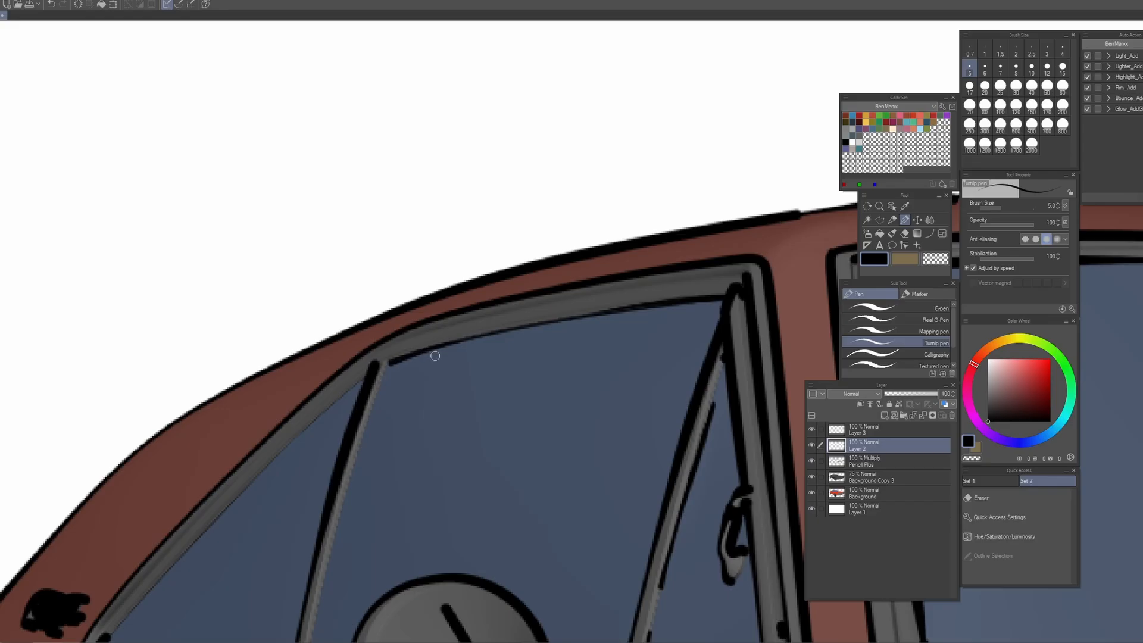
- Draw a size 2.5 curve through the upper frame of the side window, from the front corner to the rear bend
click(928, 234)
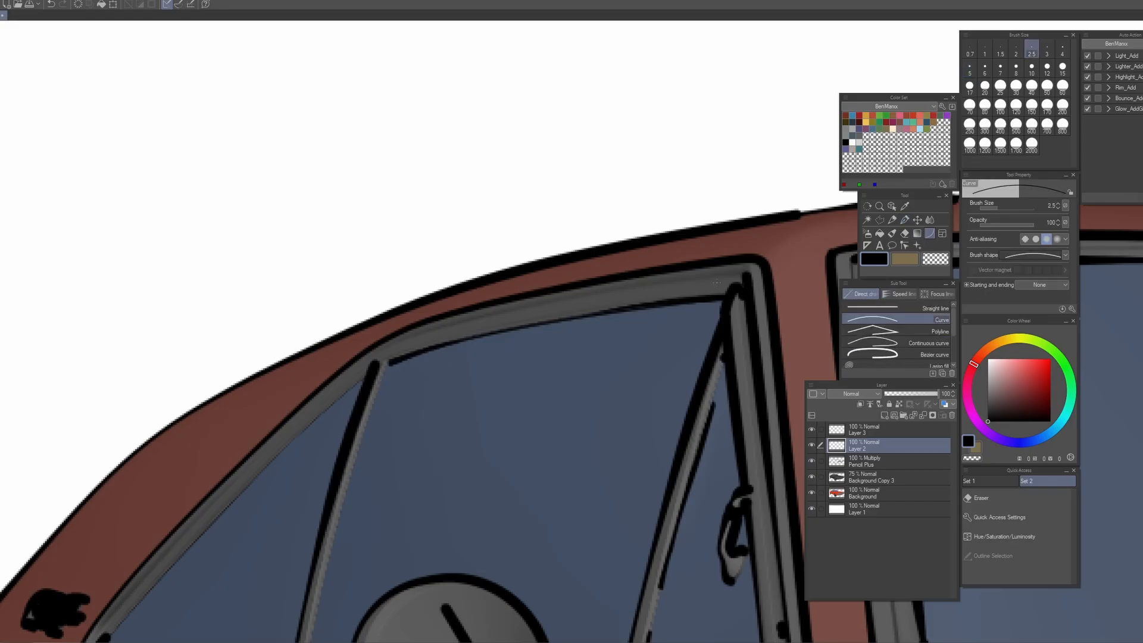
drag(746, 274, 395, 344)
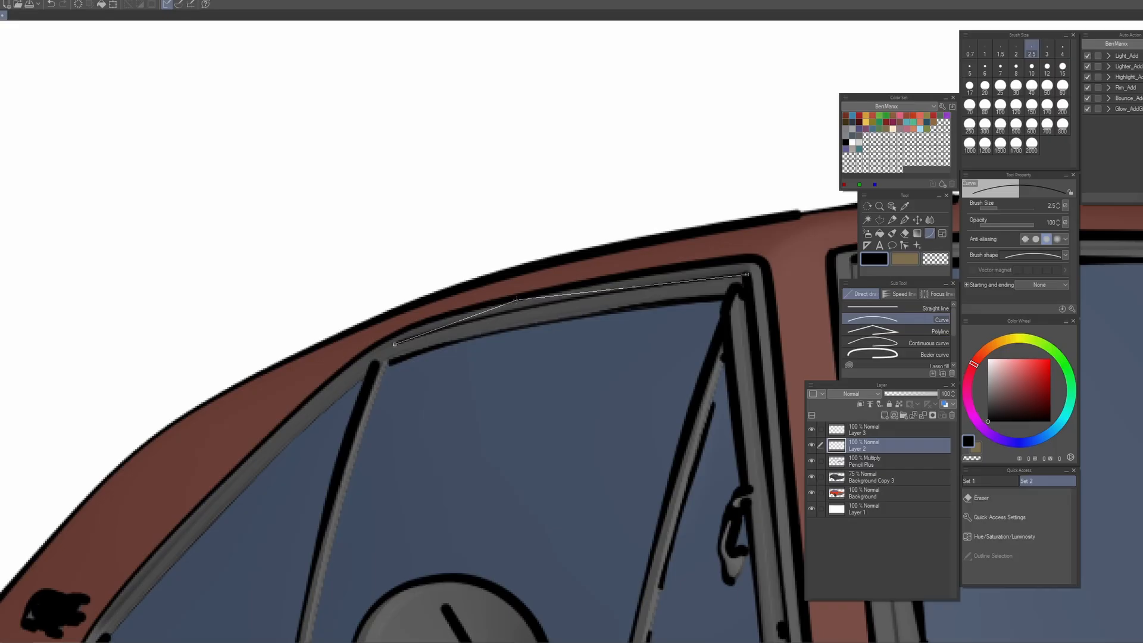
click(512, 300)
key(p)
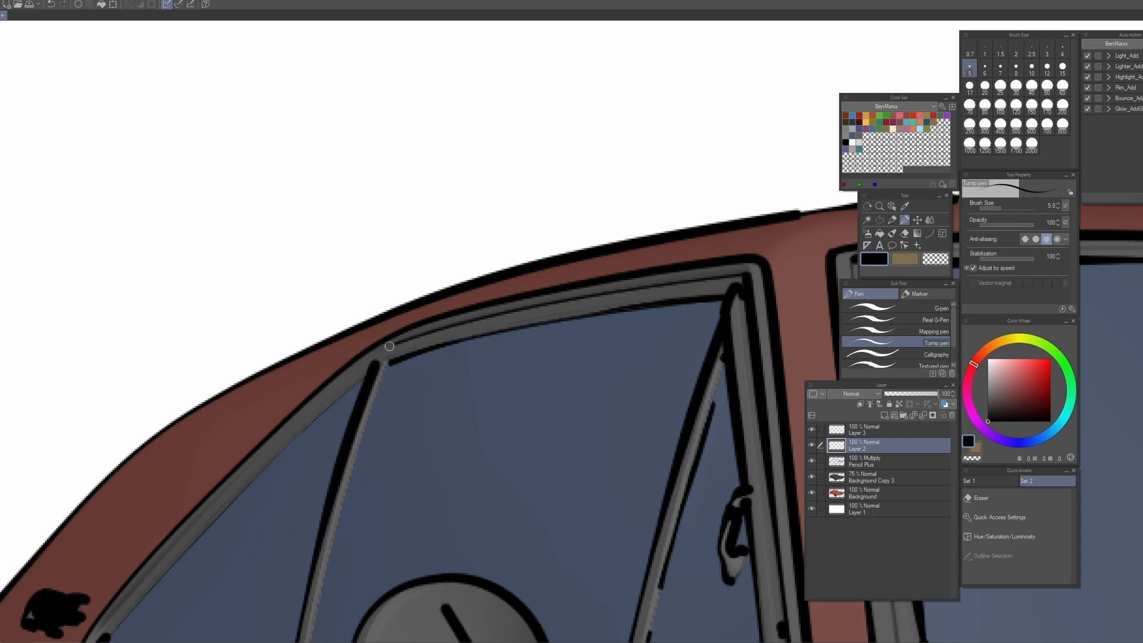
- Erase the heavy black marks inside the vent window handle on the Pencil Plus layer using transparent colour
drag(409, 365, 324, 202)
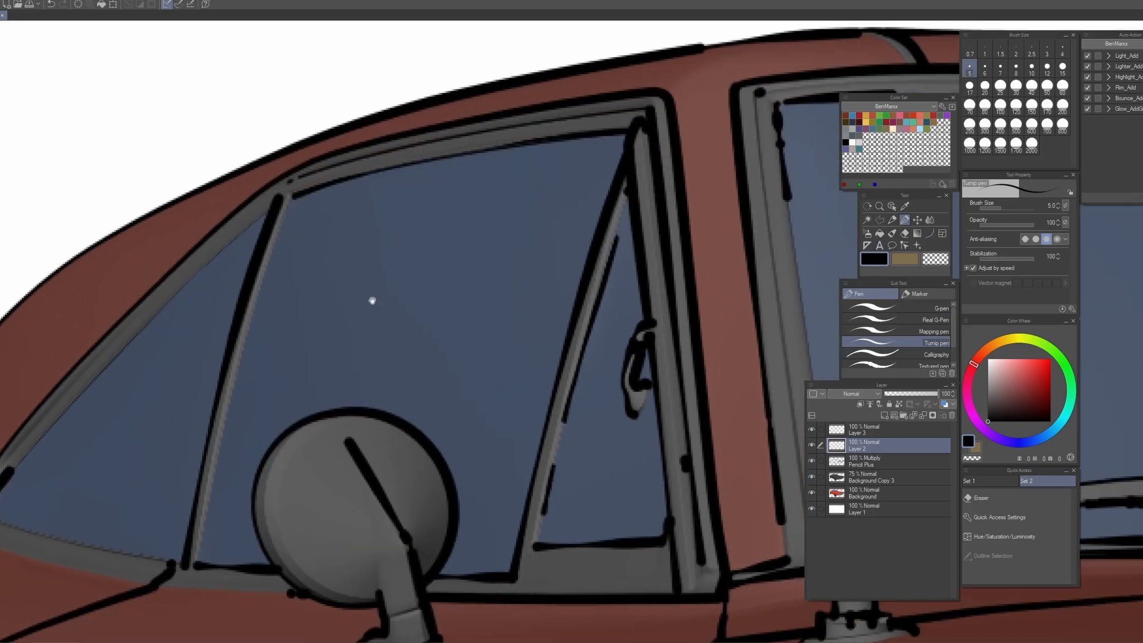
drag(372, 301, 351, 311)
click(935, 259)
click(863, 462)
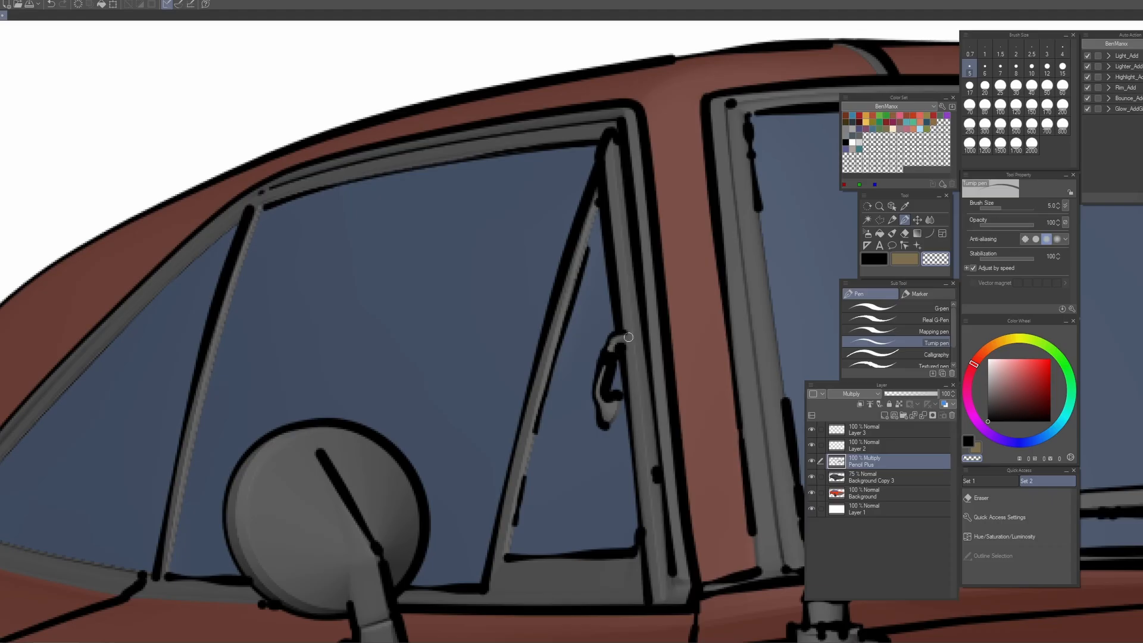
mouse_move(607, 353)
mouse_down()
mouse_move(597, 390)
mouse_move(611, 348)
mouse_move(601, 384)
mouse_move(617, 360)
mouse_move(611, 391)
mouse_move(615, 366)
mouse_move(610, 391)
mouse_move(602, 384)
mouse_move(604, 402)
mouse_move(619, 400)
mouse_move(603, 404)
mouse_move(620, 401)
mouse_move(611, 423)
mouse_move(610, 346)
mouse_move(603, 372)
mouse_move(616, 343)
mouse_move(613, 395)
mouse_up()
- Ink a clean black outline around the vent window handle on Layer 2
click(873, 259)
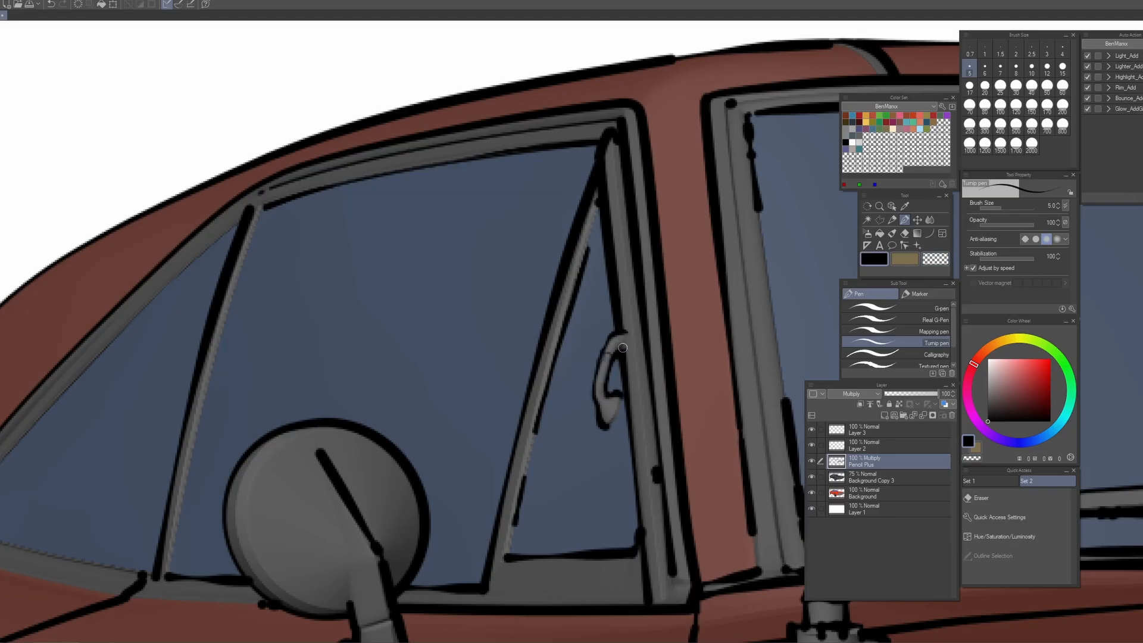
click(847, 446)
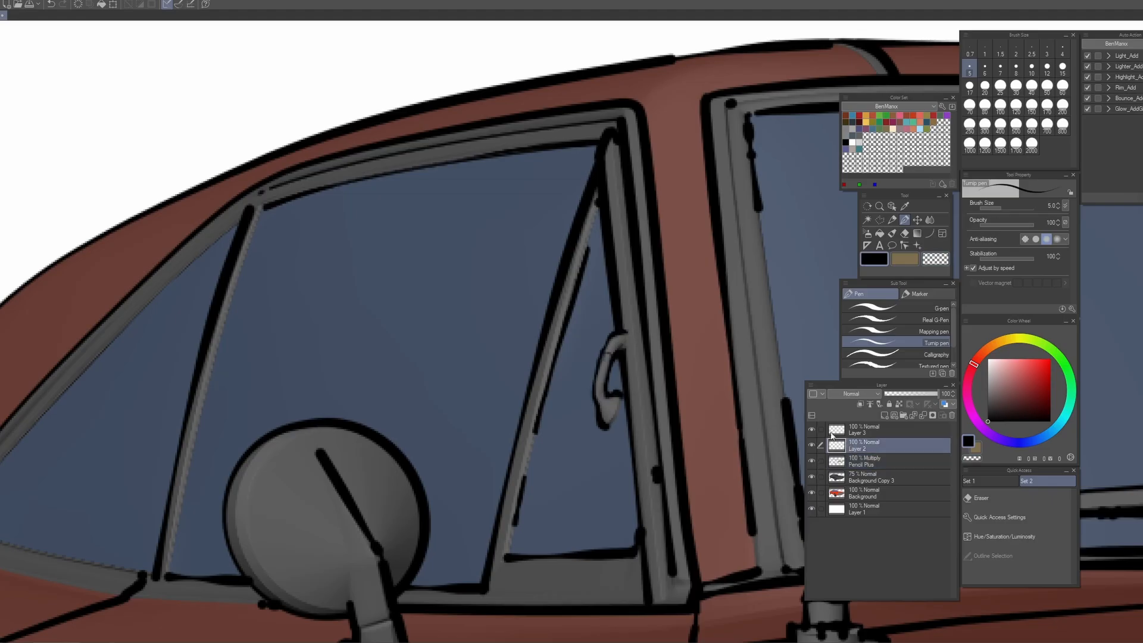
mouse_move(622, 332)
mouse_down()
mouse_move(606, 360)
mouse_move(606, 429)
mouse_up()
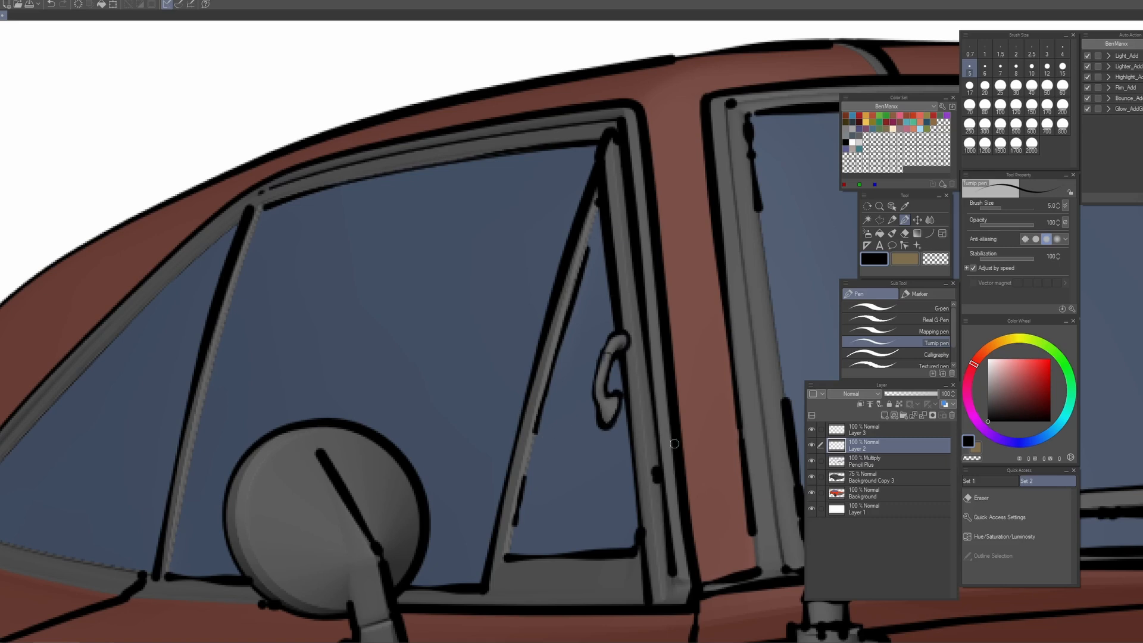
- Erase the stray blobs on the side window frame and the windshield's upper corner on the Pencil Plus layer with transparent colour
click(860, 470)
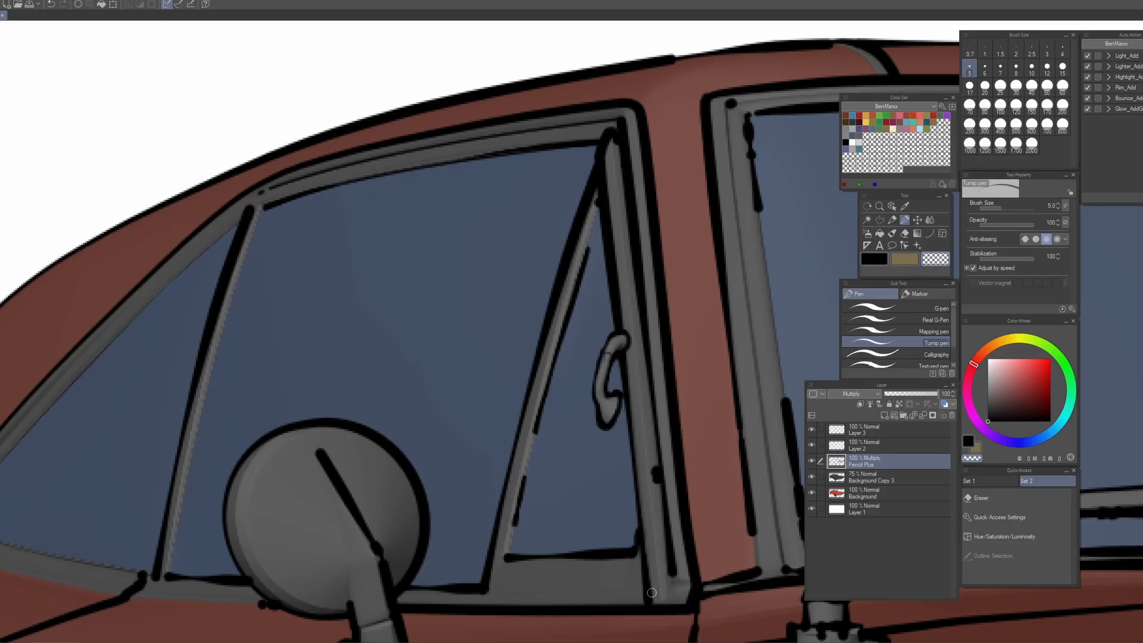
mouse_move(656, 484)
mouse_down()
mouse_move(653, 463)
mouse_move(657, 485)
mouse_move(653, 474)
mouse_up()
drag(608, 275, 551, 390)
drag(673, 267, 624, 268)
mouse_move(648, 229)
mouse_down()
mouse_move(639, 274)
mouse_move(625, 224)
mouse_move(633, 219)
mouse_move(616, 218)
mouse_move(653, 345)
mouse_move(651, 284)
mouse_up()
- Erase the broken thick line along the windshield glass's pillar-side edge with the transparent Turnip pen at size 8
mouse_move(657, 358)
mouse_down()
mouse_move(652, 309)
mouse_move(657, 356)
mouse_move(577, 219)
mouse_up()
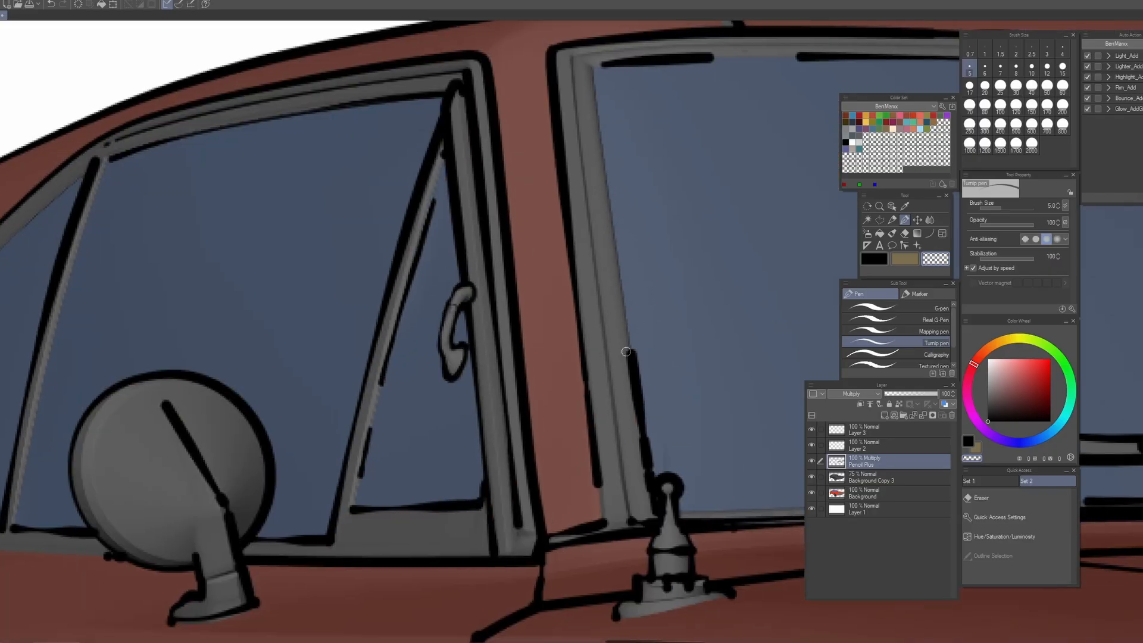
key(bracketright)
key(bracketright)
key(bracketright)
mouse_move(624, 338)
mouse_down()
mouse_move(640, 484)
mouse_move(652, 434)
mouse_move(642, 424)
mouse_move(649, 482)
mouse_up()
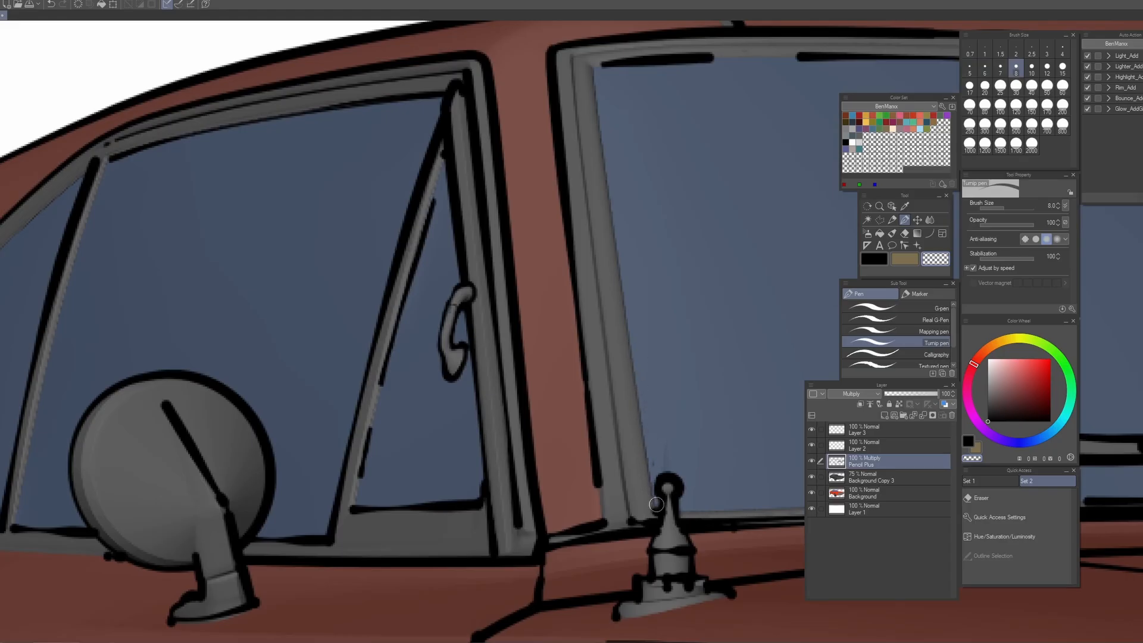
- Clean up the uneven black marks at the windshield's lower pillar corner with the transparent pen at size 4
key(bracketleft)
key(bracketleft)
key(bracketleft)
key(bracketleft)
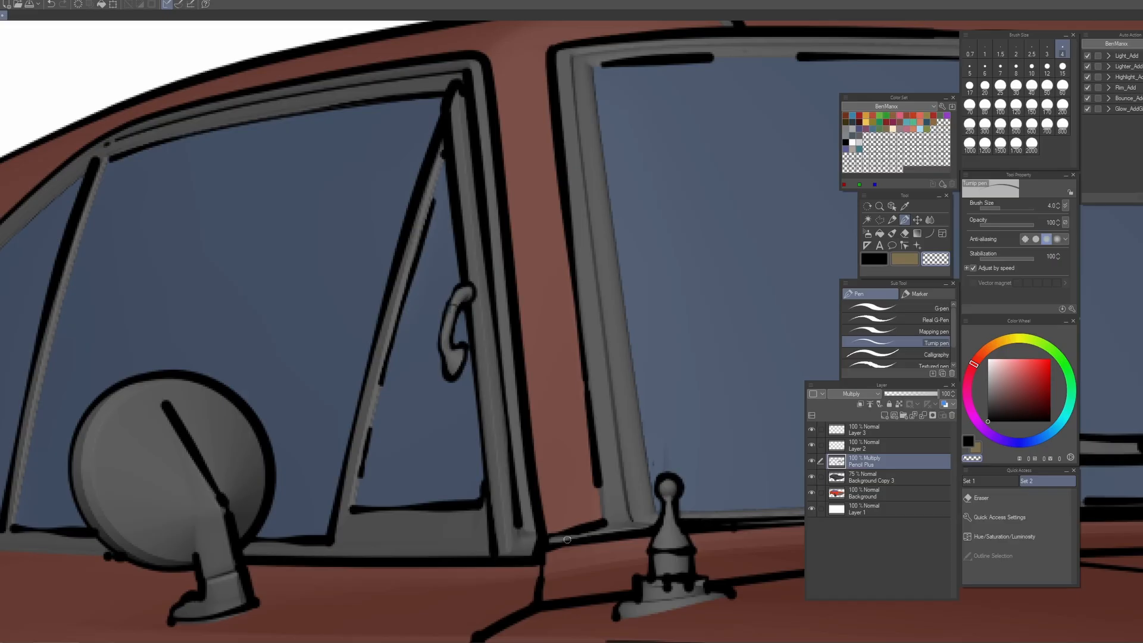
mouse_move(599, 529)
mouse_down()
mouse_move(562, 539)
mouse_move(561, 529)
mouse_up()
- Ink the windshield glass's pillar-side edge with two converging black curves at size 2.5 on Layer 2
click(929, 232)
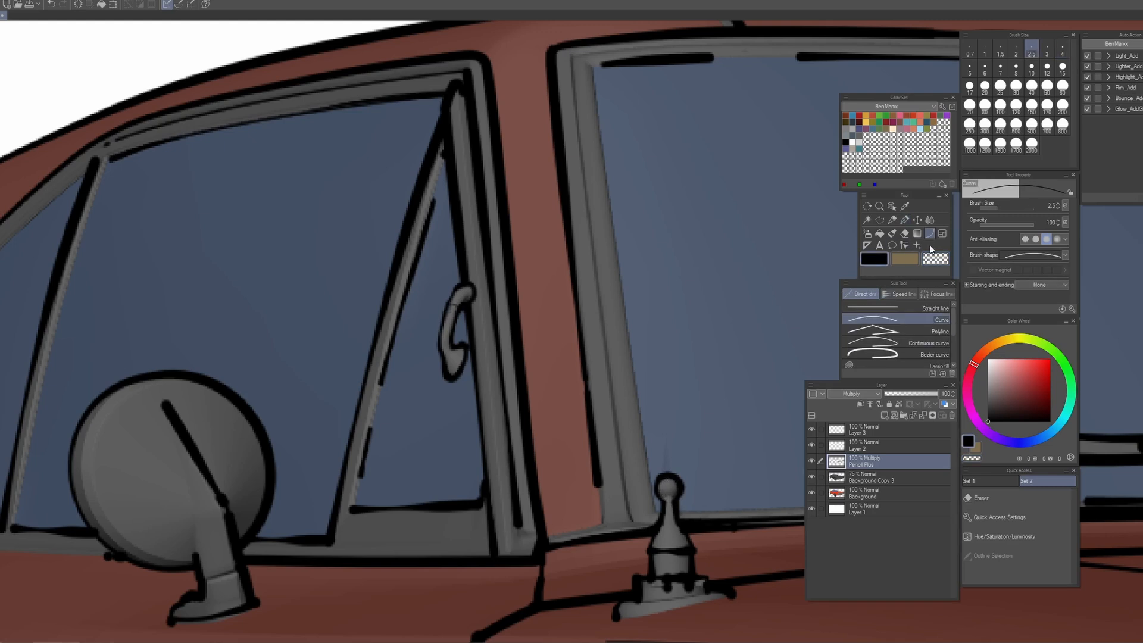
click(858, 451)
drag(656, 513, 592, 68)
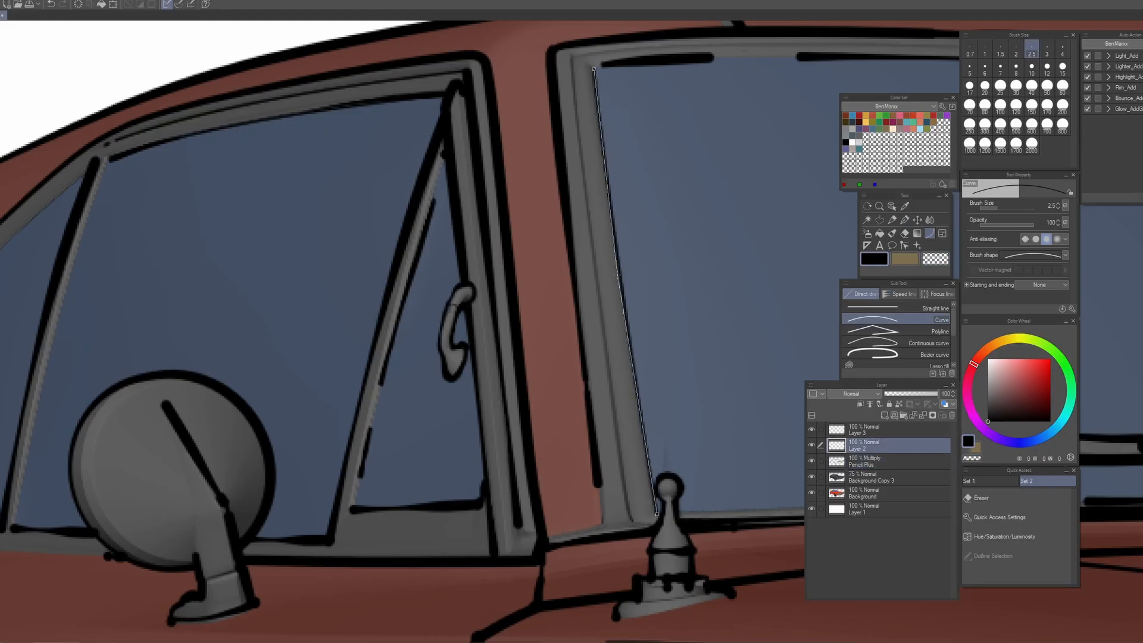
click(621, 302)
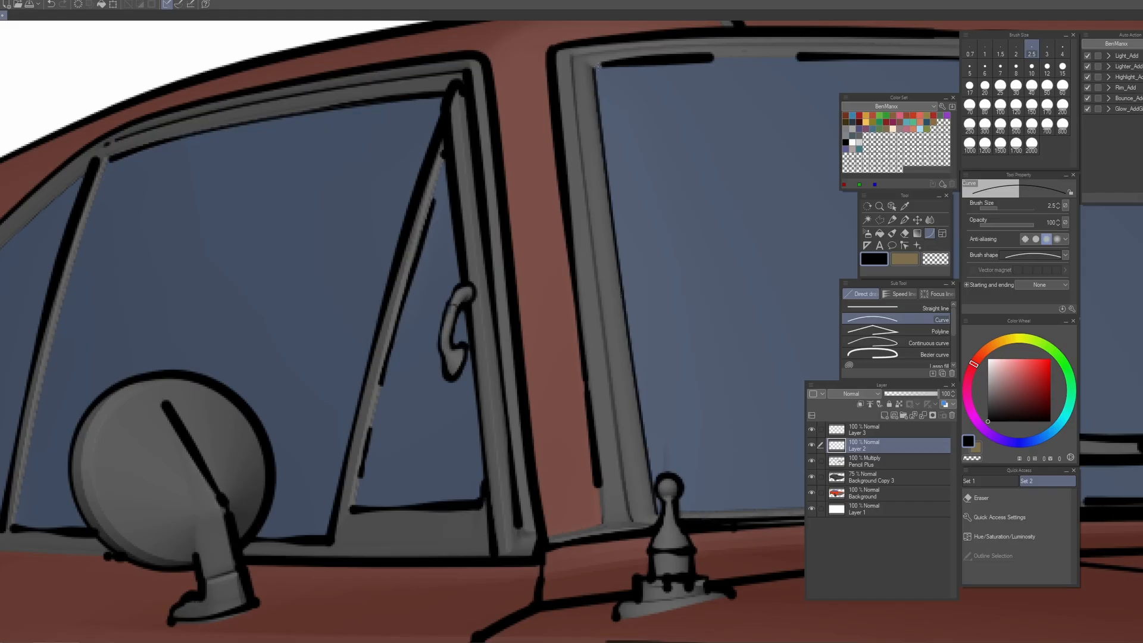
drag(599, 65, 621, 274)
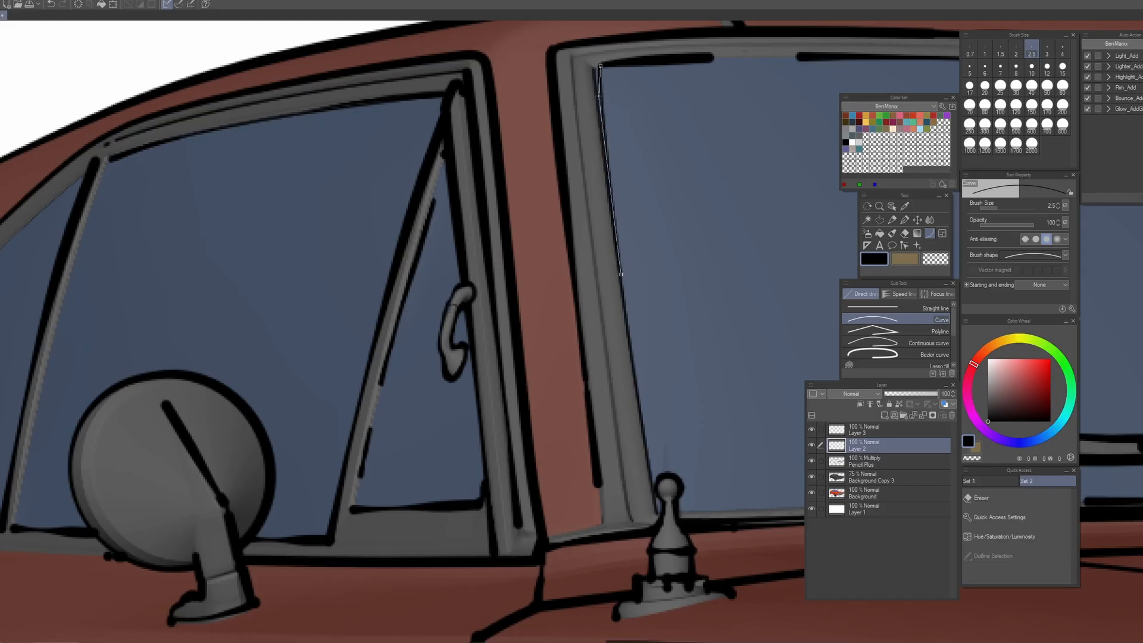
click(599, 95)
- Fill the gap between the two curves at the windshield glass's upper pillar corner with the black Turnip pen on Layer 3
click(904, 219)
click(851, 429)
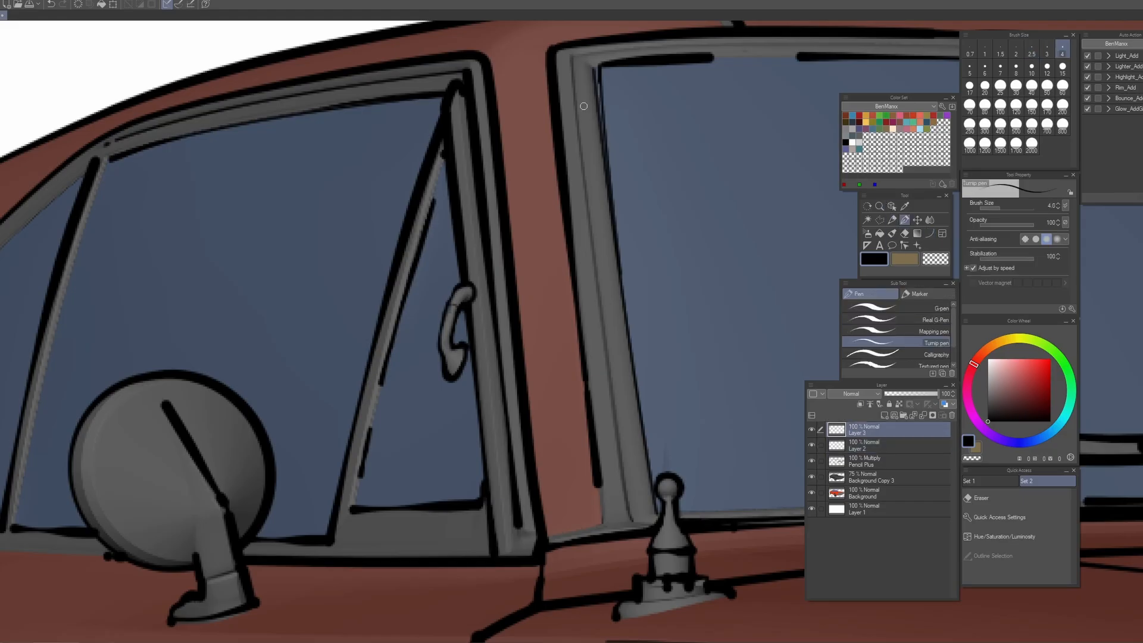
drag(597, 73, 603, 142)
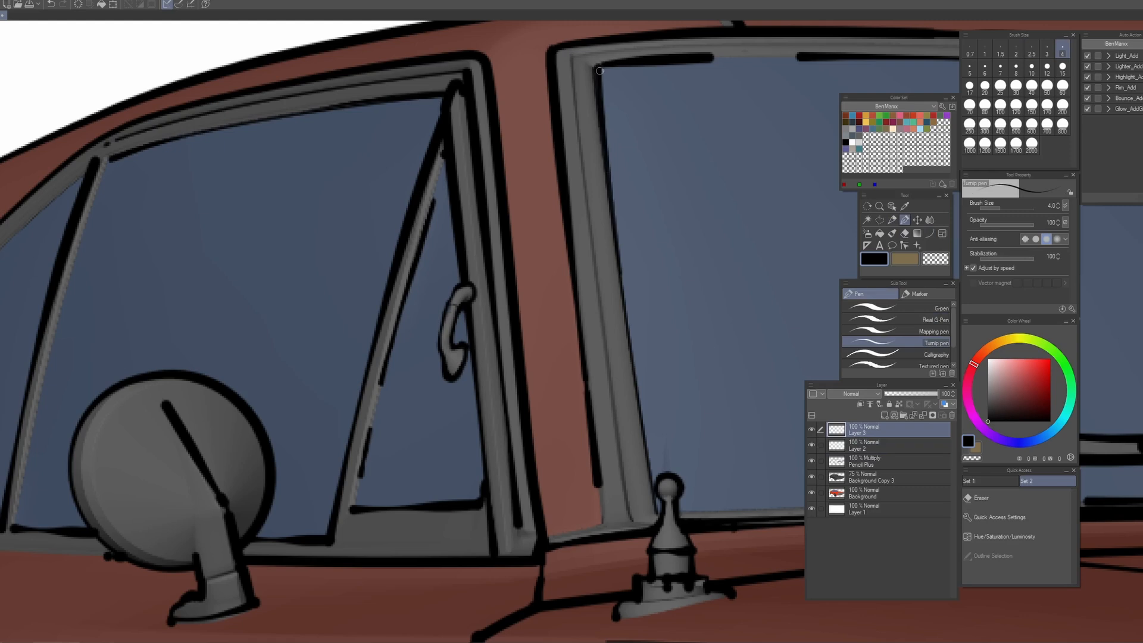
- Ink a size 2.5 curve down the middle of the windshield's pillar trim, from the upper corner to its lower end, on Layer 2
click(928, 234)
click(864, 444)
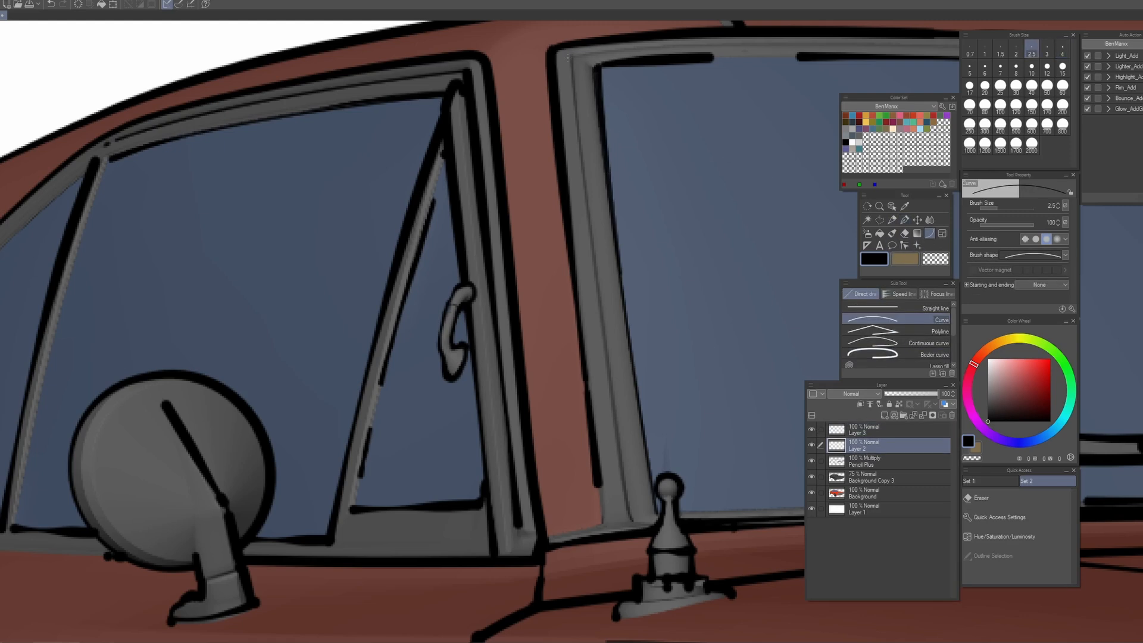
drag(570, 56, 631, 515)
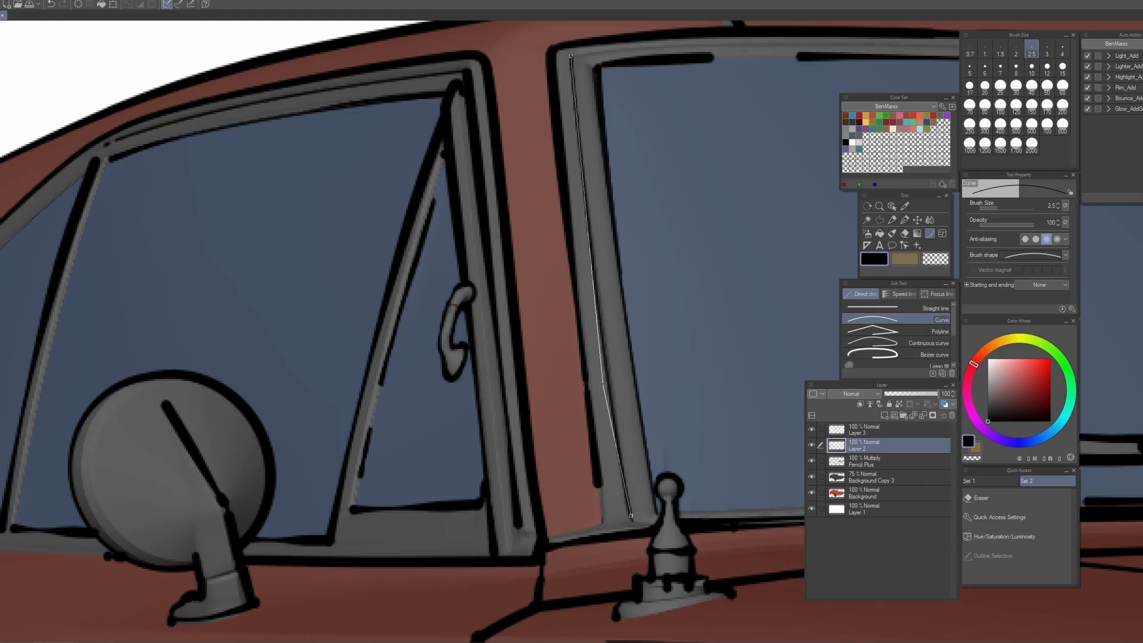
click(601, 386)
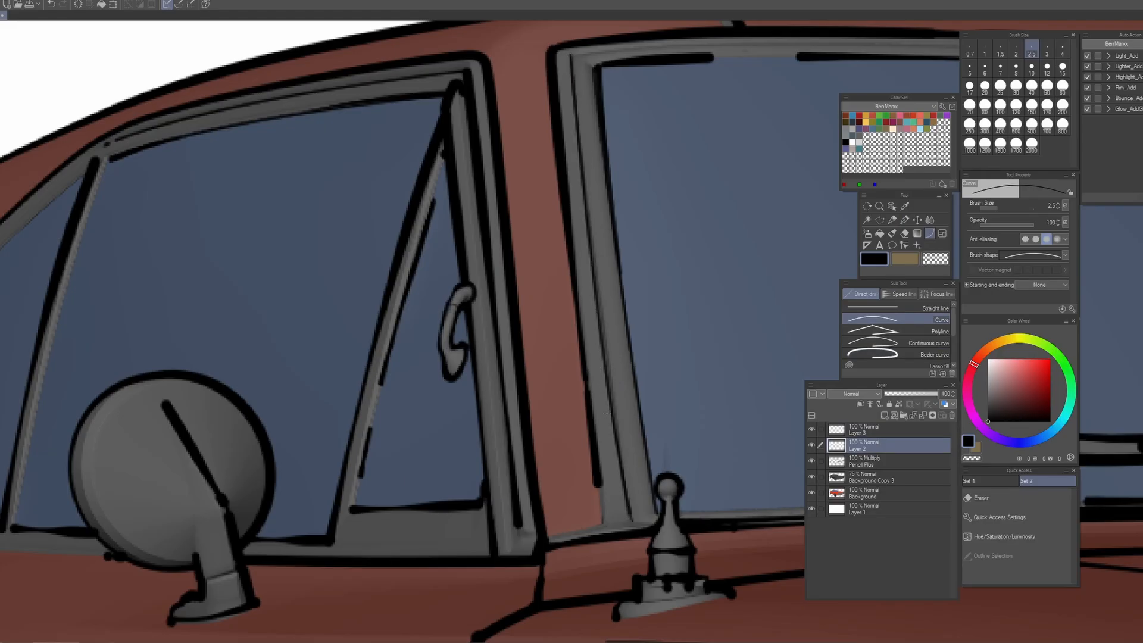
- Ink the lower corner of the windshield's pillar frame and the adjoining side window frame corner with the Turnip pen at size 4
click(904, 221)
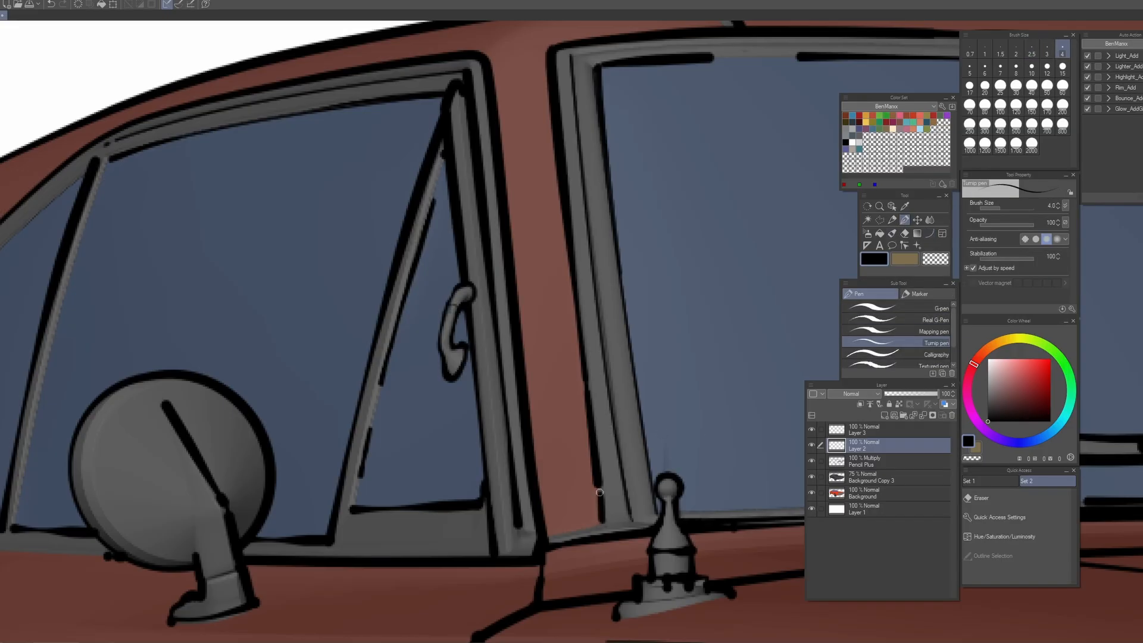
drag(600, 526, 551, 535)
drag(518, 535, 533, 534)
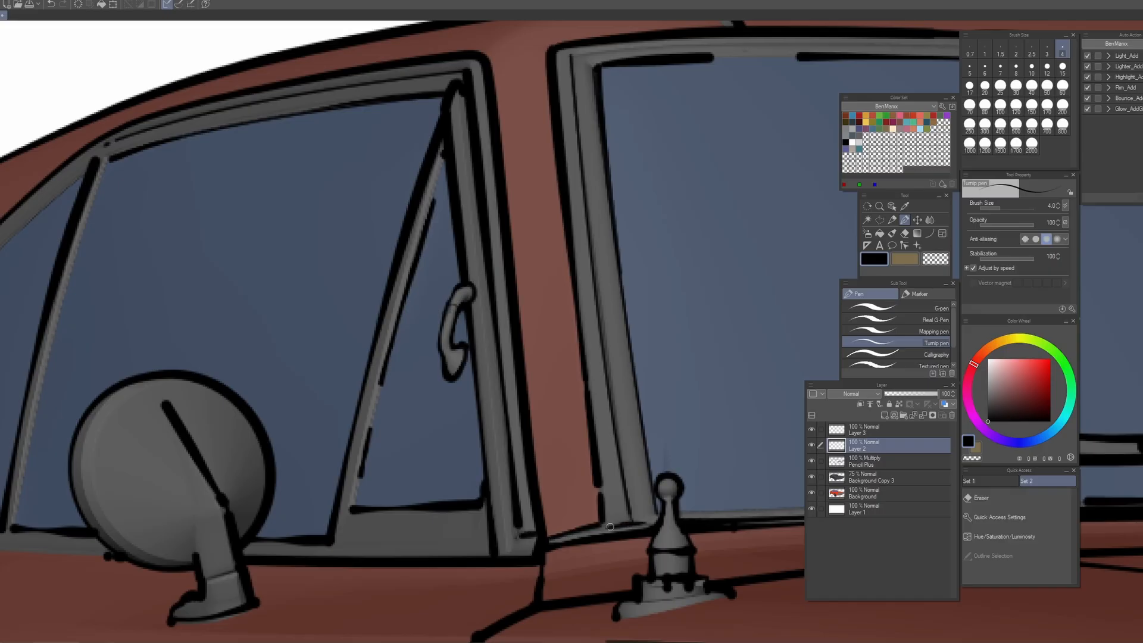
- Ink a long size 2.5 curve along the trim above the windshield, from the pillar corner towards the far corner
drag(441, 389, 161, 508)
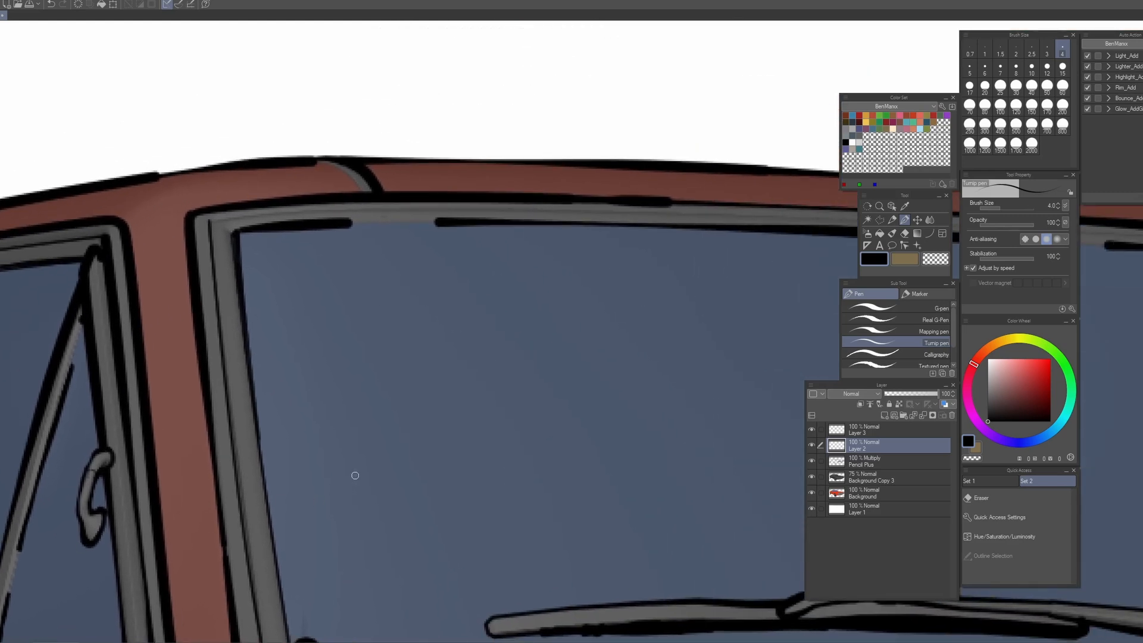
scroll(410, 363, down, 3)
drag(419, 345, 305, 327)
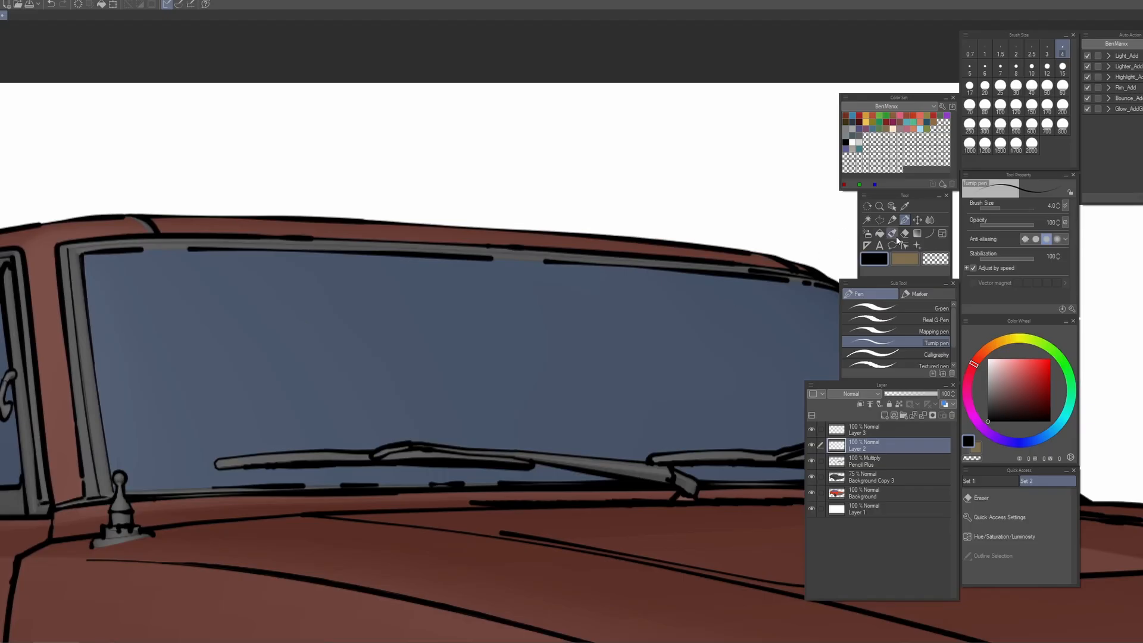
click(929, 233)
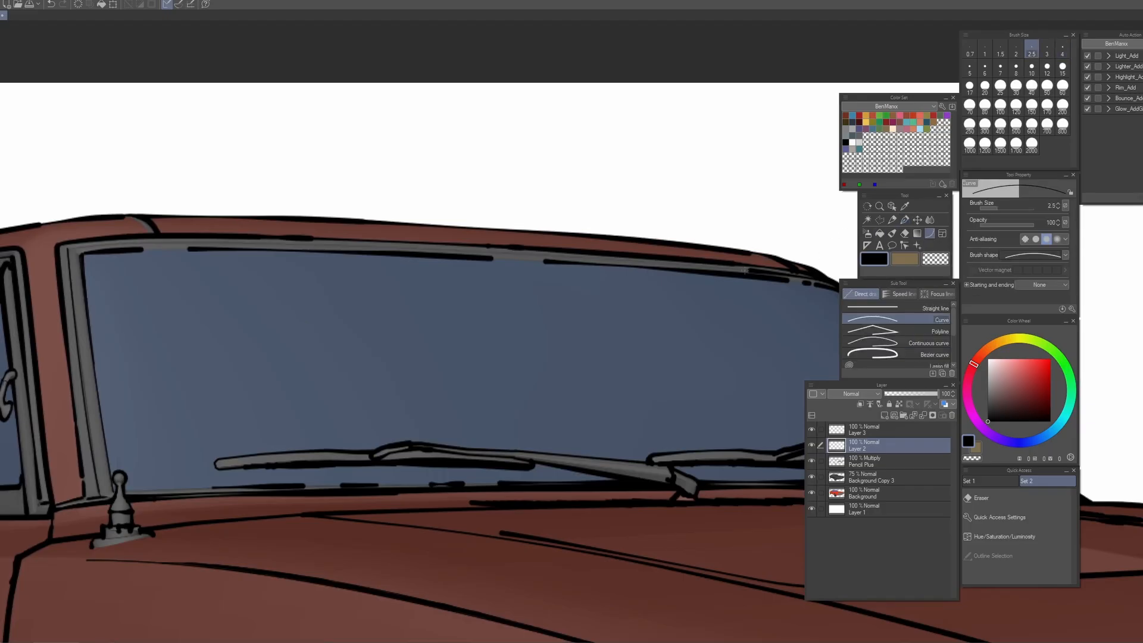
drag(751, 270, 69, 249)
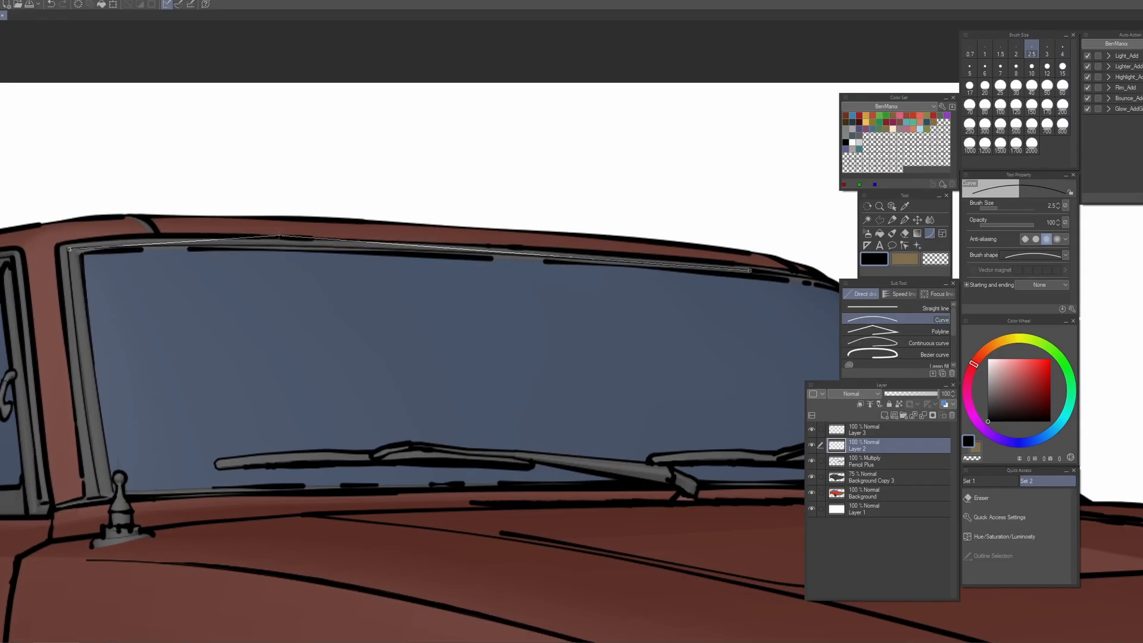
click(275, 233)
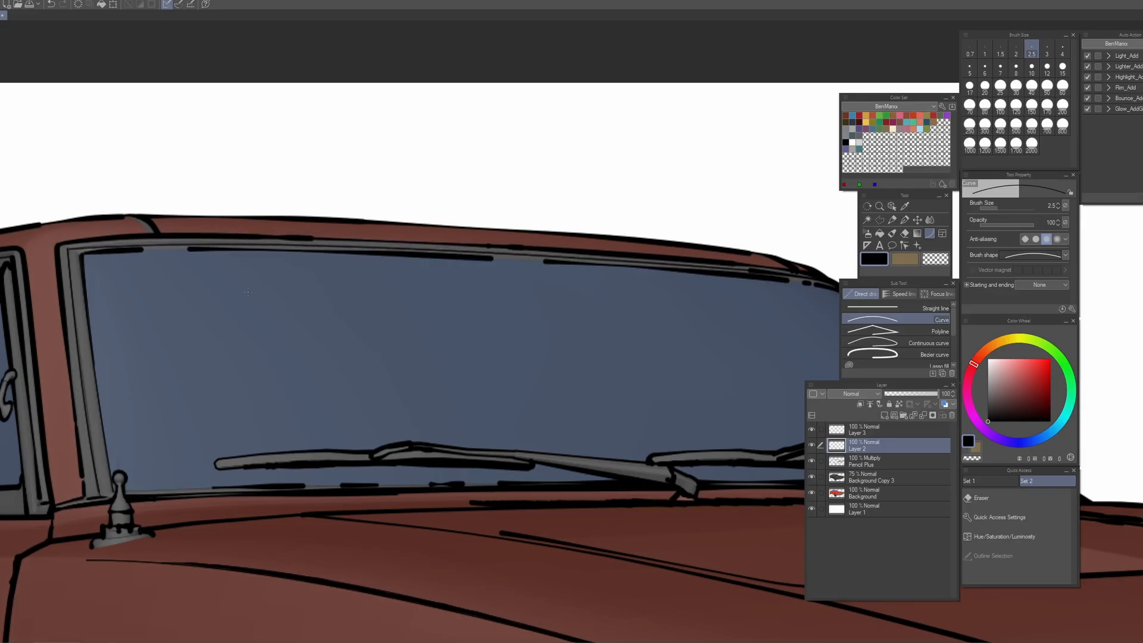
- Erase the broken thick line along the windshield glass's upper edge on the Pencil Plus layer with the transparent Turnip pen at size 8
key(c)
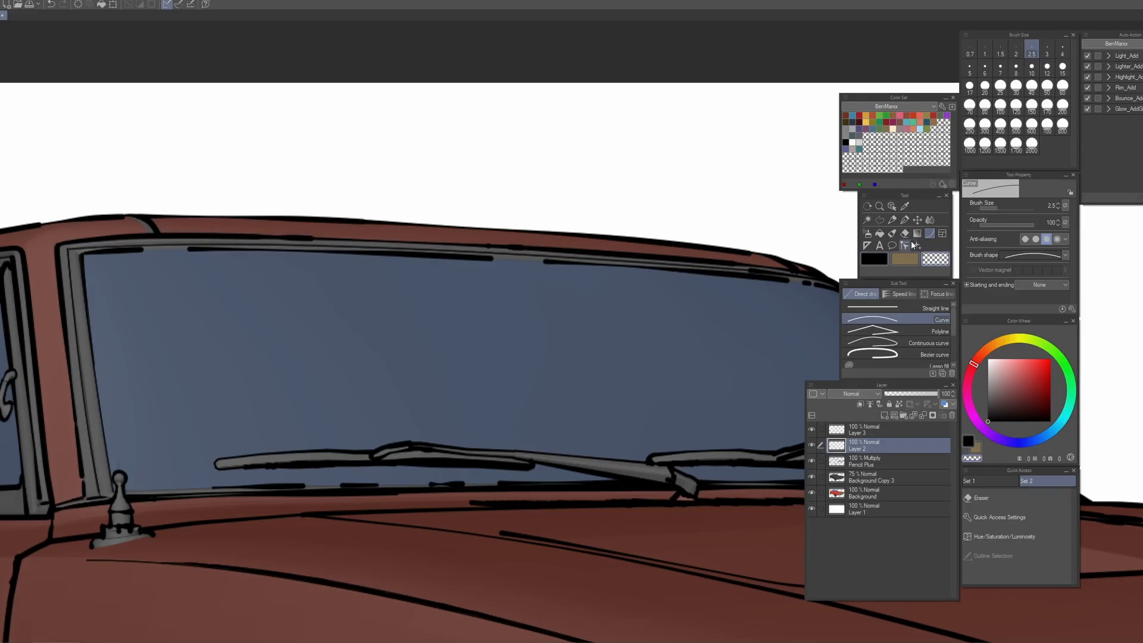
click(905, 220)
click(861, 463)
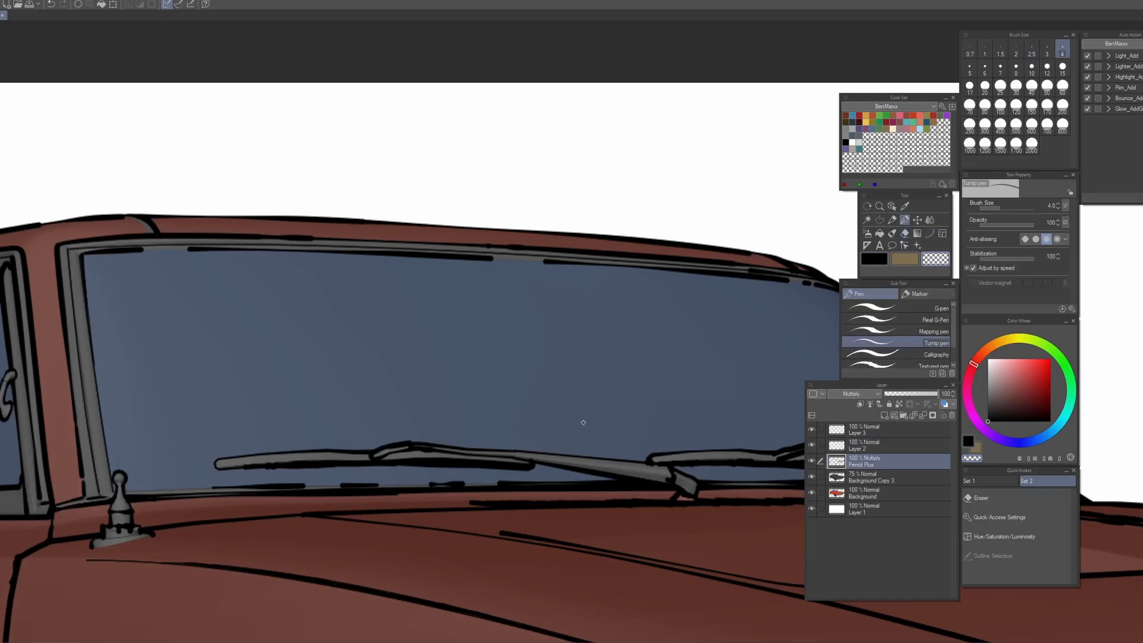
key(bracketright)
key(bracketright)
key(bracketright)
key(bracketright)
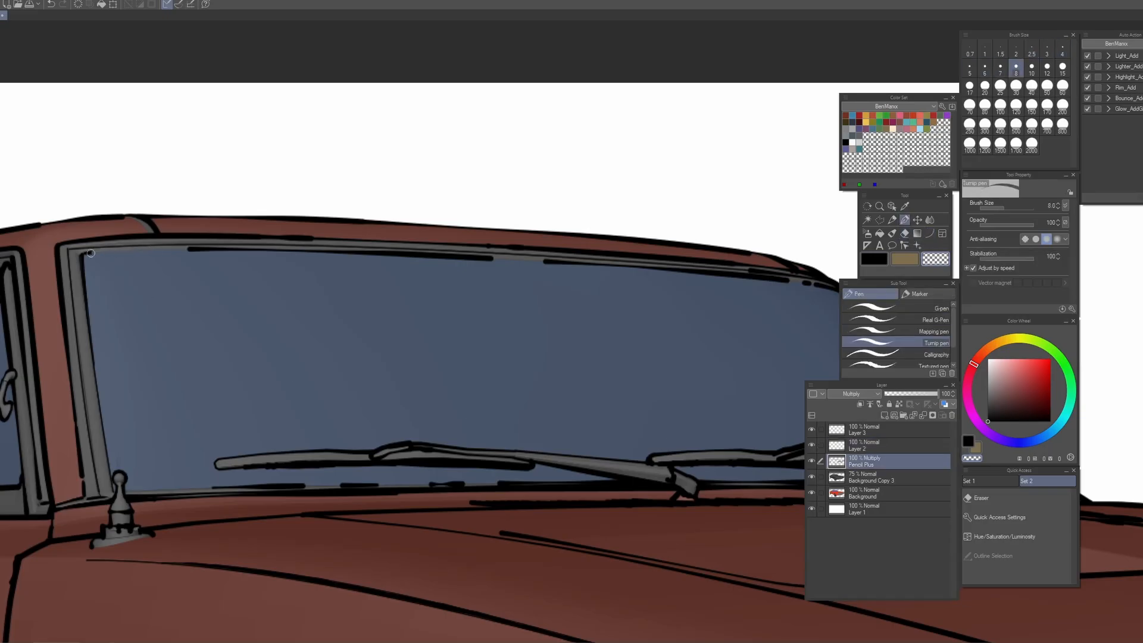
drag(189, 250, 243, 250)
drag(498, 262, 219, 249)
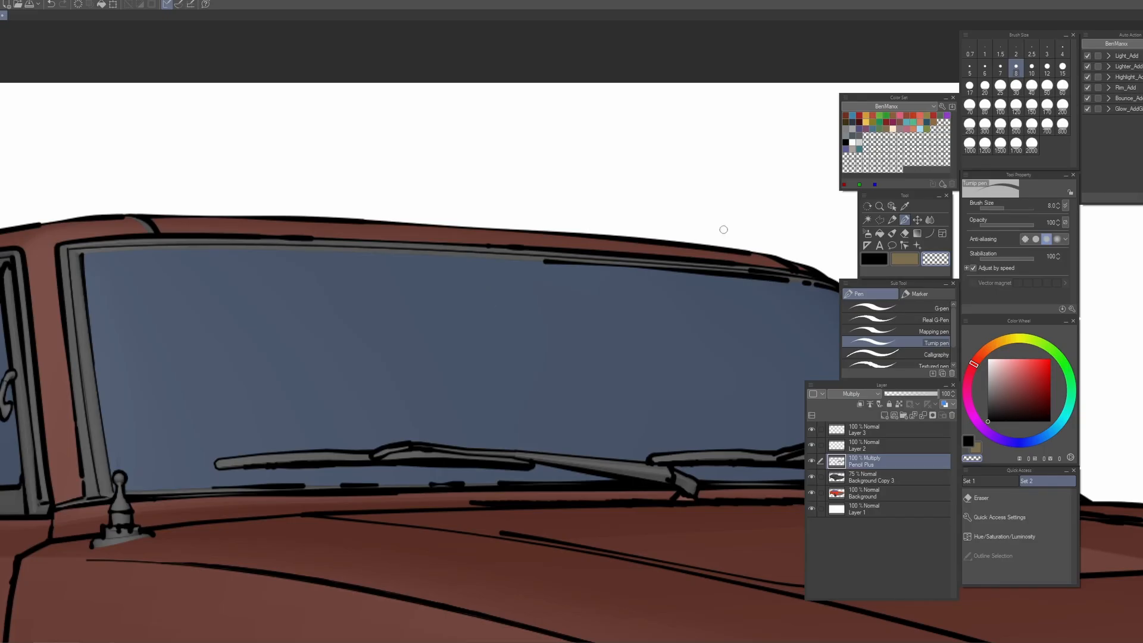
drag(605, 267, 544, 263)
drag(796, 285, 611, 267)
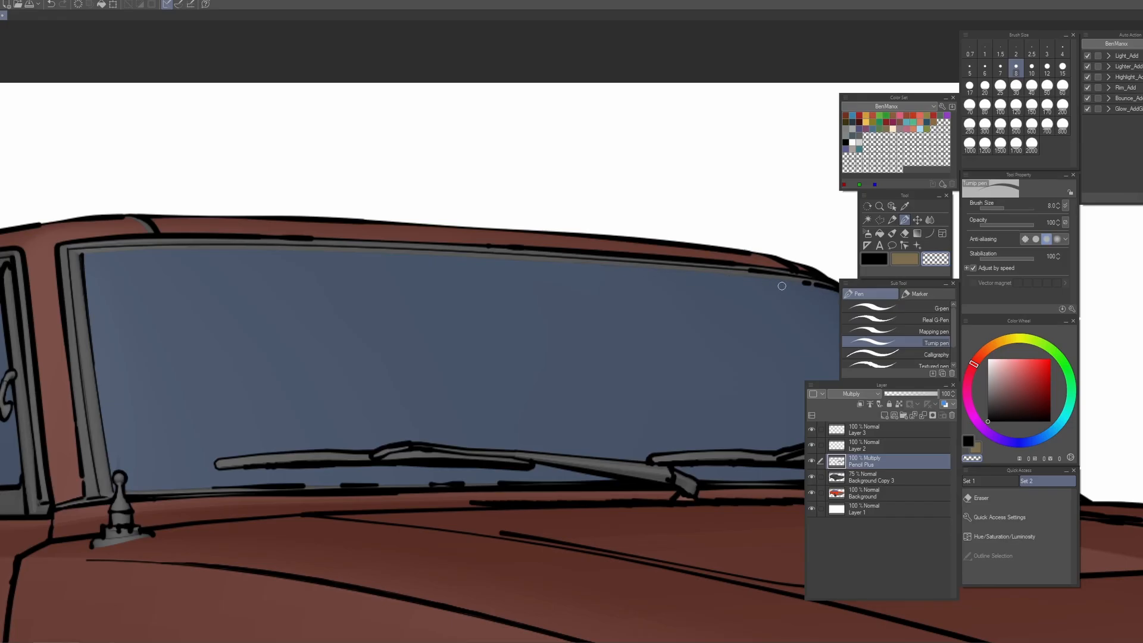
- Ink the windshield glass's upper edge with two converging black curves at size 2.5 on Layer 2
click(878, 262)
click(929, 234)
click(851, 447)
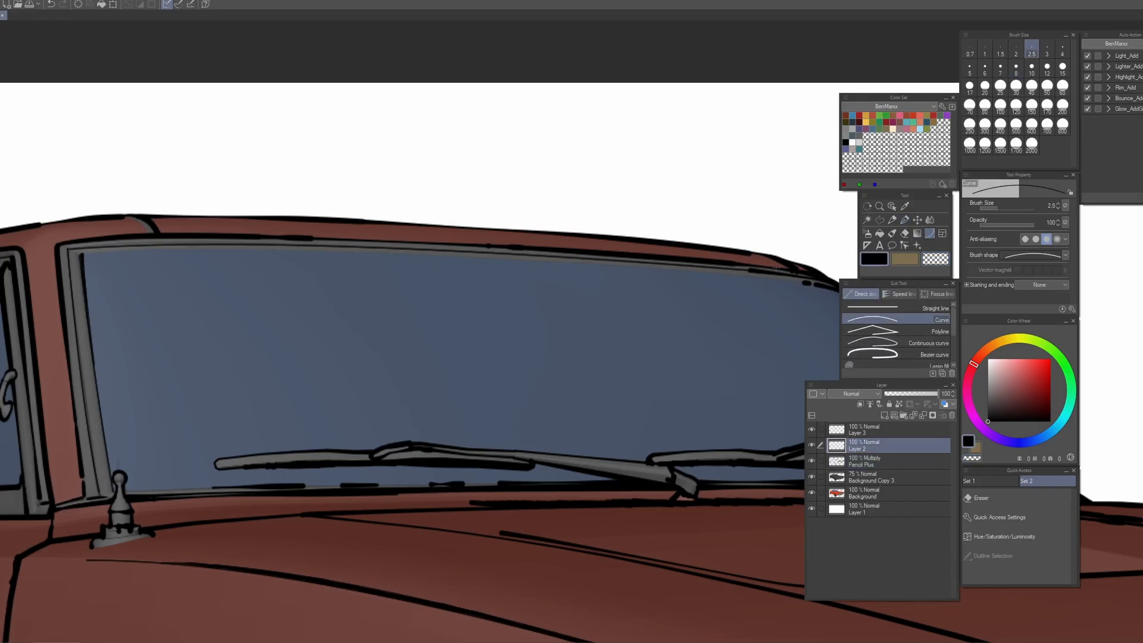
drag(803, 282, 82, 255)
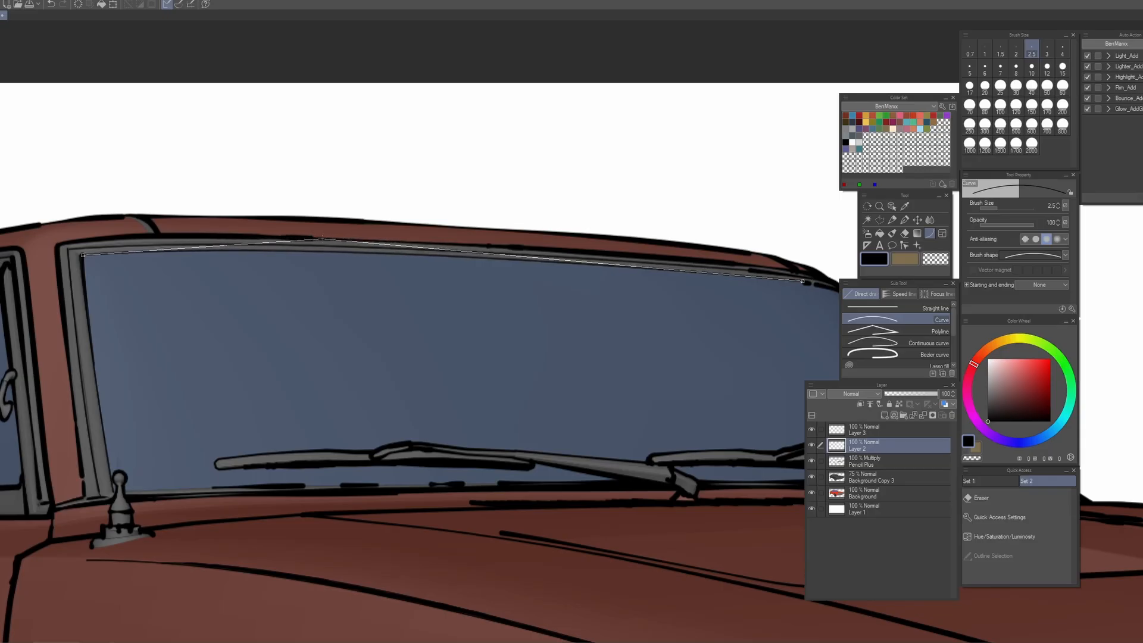
click(324, 238)
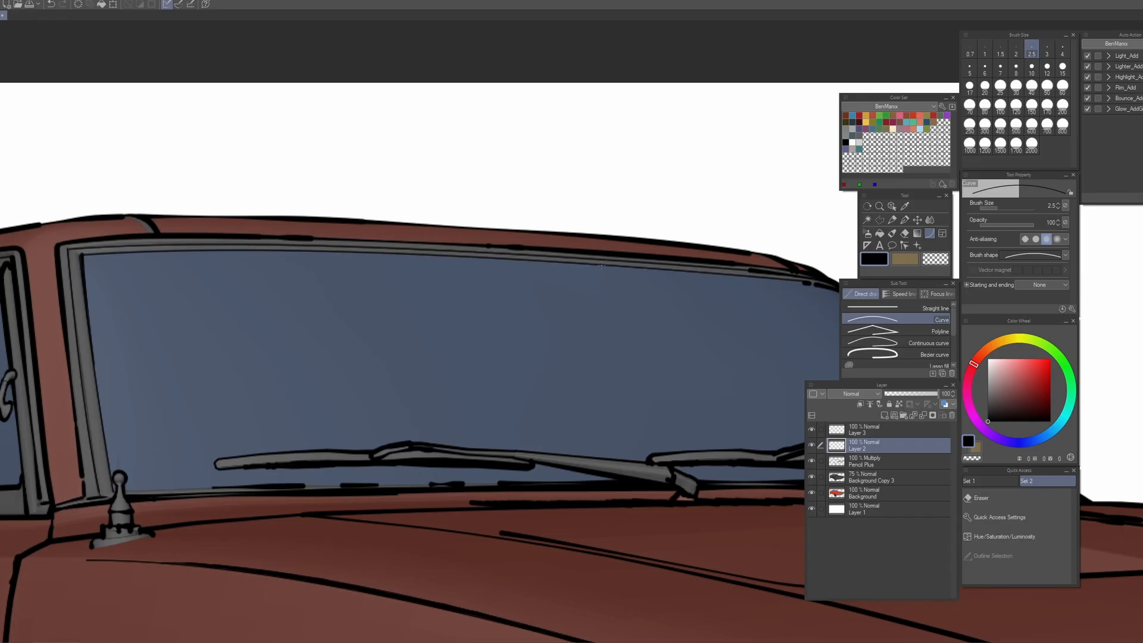
drag(599, 265, 83, 257)
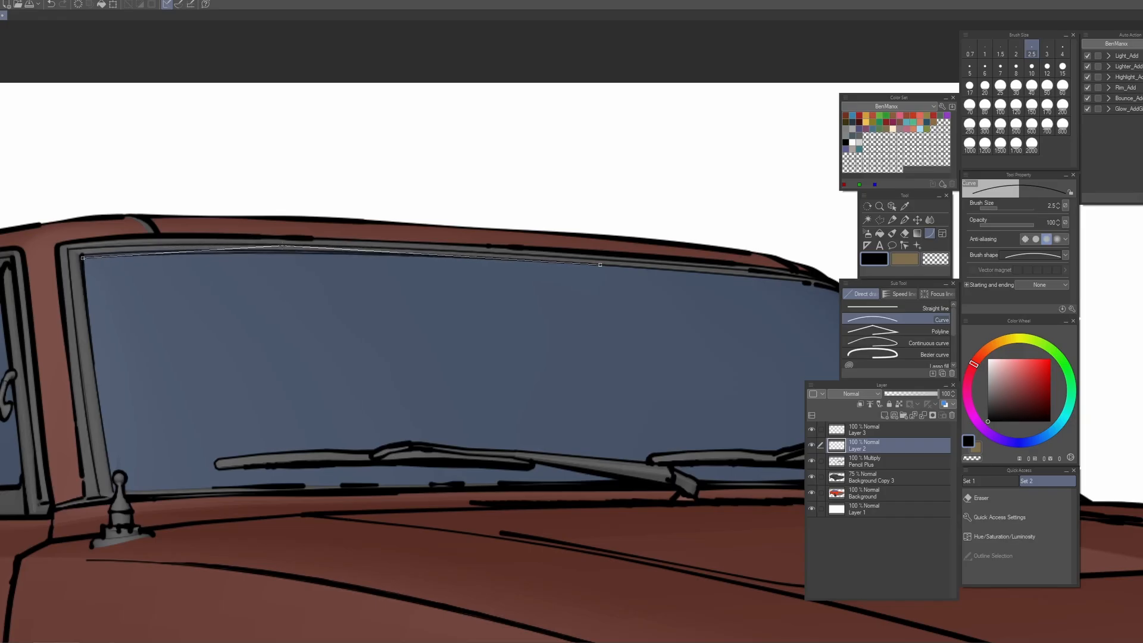
click(284, 246)
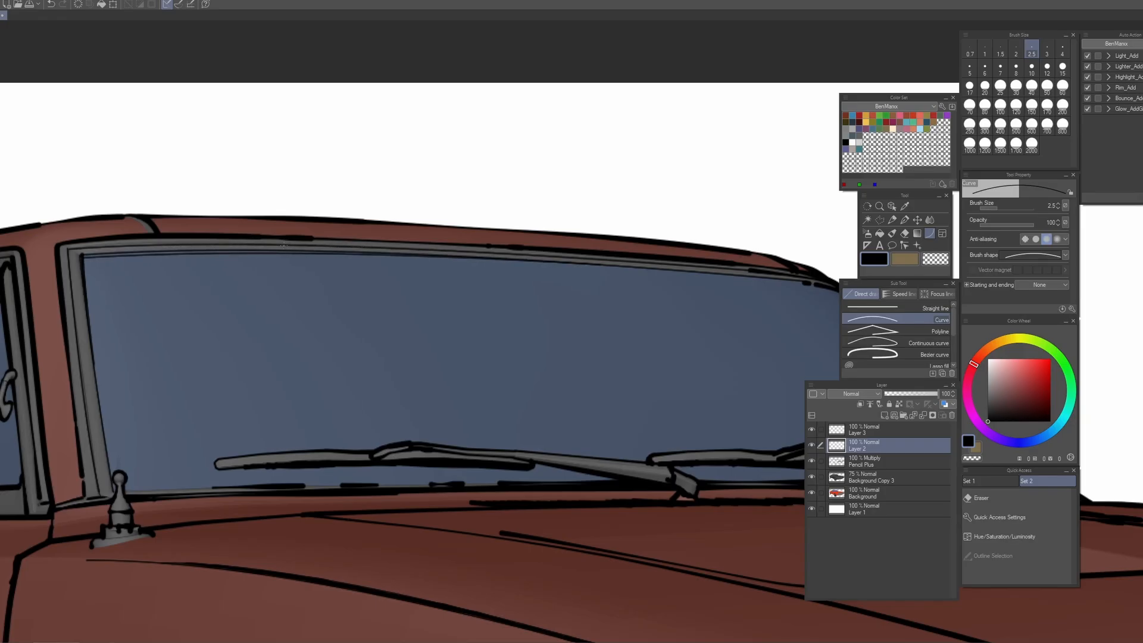
- Fill the gap between the two curves along the windshield glass's upper edge with the Turnip pen at size 6 on Layer 3
scroll(20, 211, up, 4)
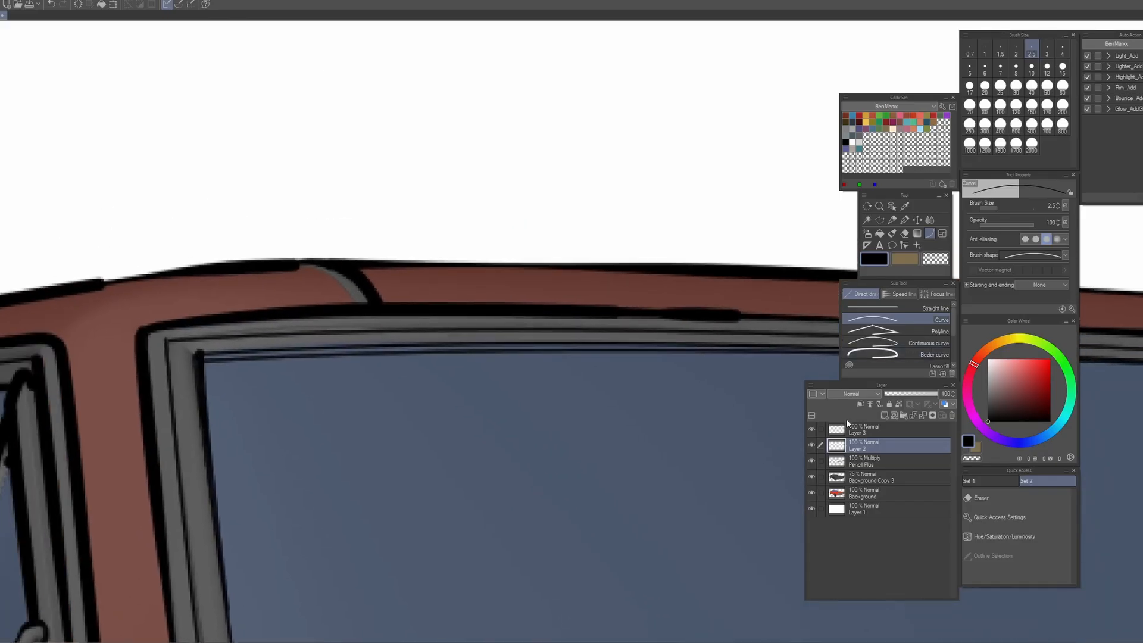
click(847, 424)
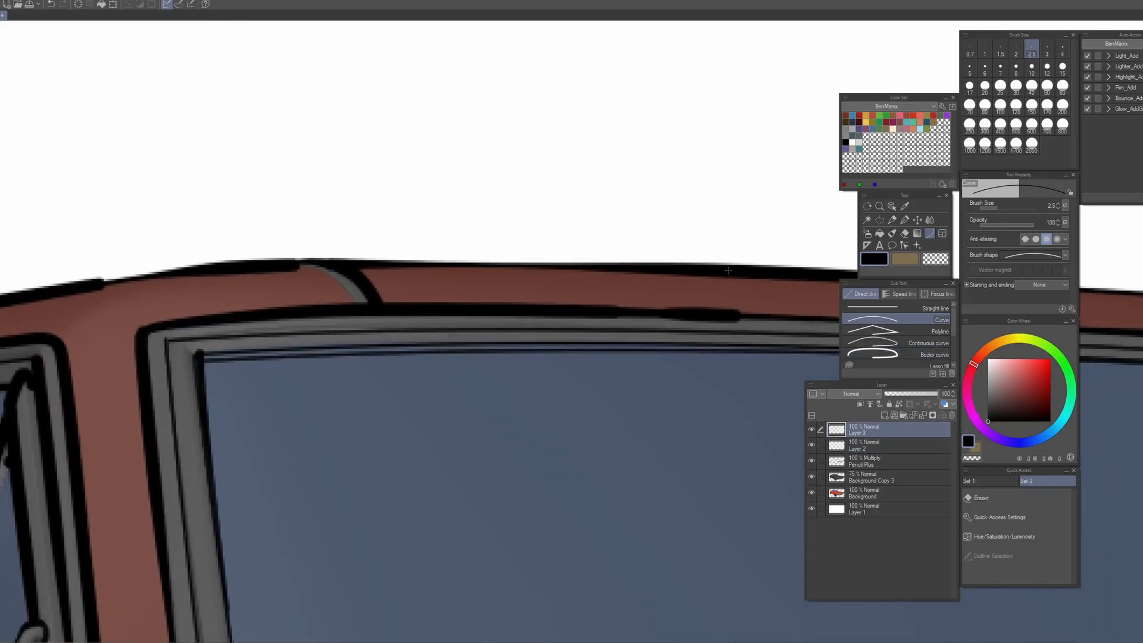
click(904, 220)
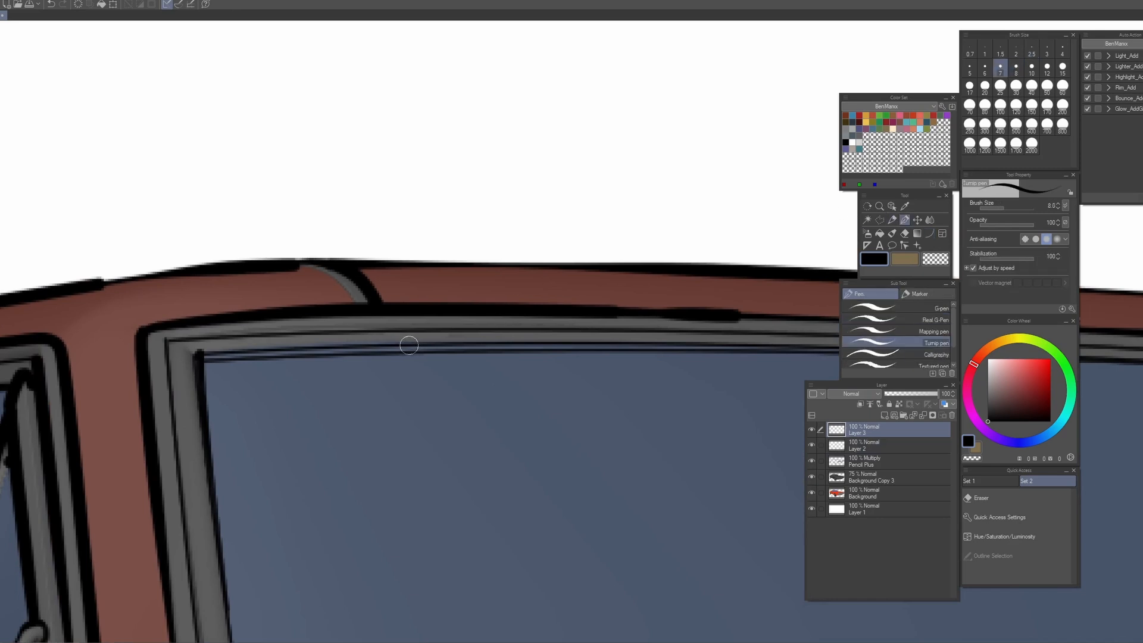
mouse_move(401, 348)
mouse_down()
mouse_move(202, 356)
mouse_move(284, 357)
mouse_up()
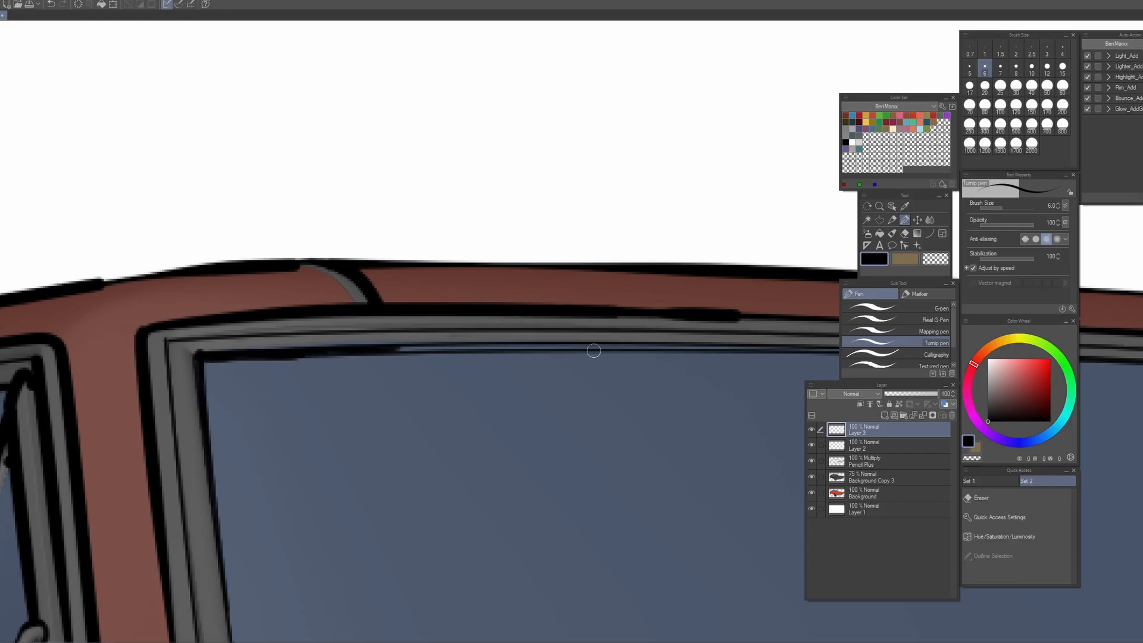
mouse_move(694, 348)
mouse_down()
mouse_move(464, 344)
mouse_move(508, 347)
mouse_move(268, 361)
mouse_move(577, 333)
mouse_up()
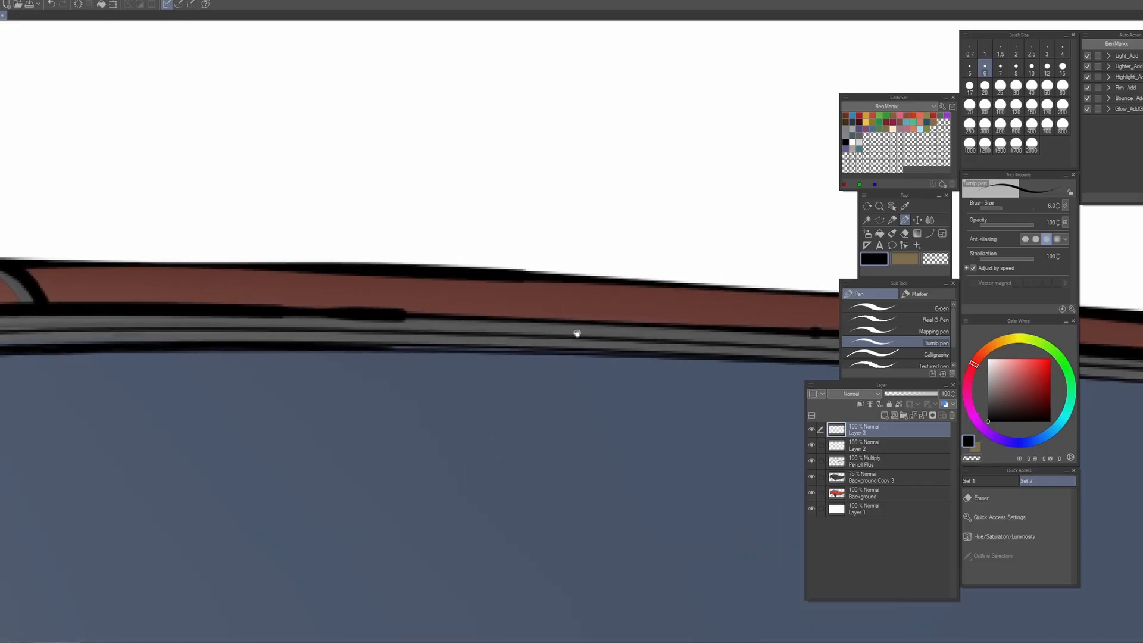
mouse_move(665, 354)
mouse_down()
mouse_move(473, 358)
mouse_move(508, 349)
mouse_move(395, 346)
mouse_move(421, 347)
mouse_up()
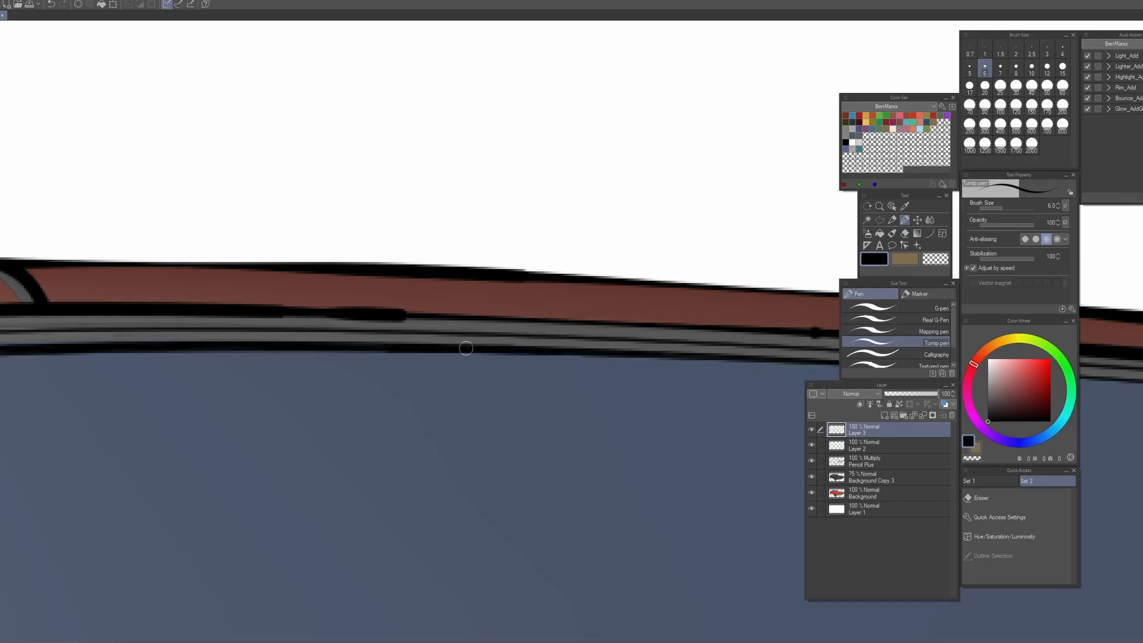
drag(480, 378, 266, 372)
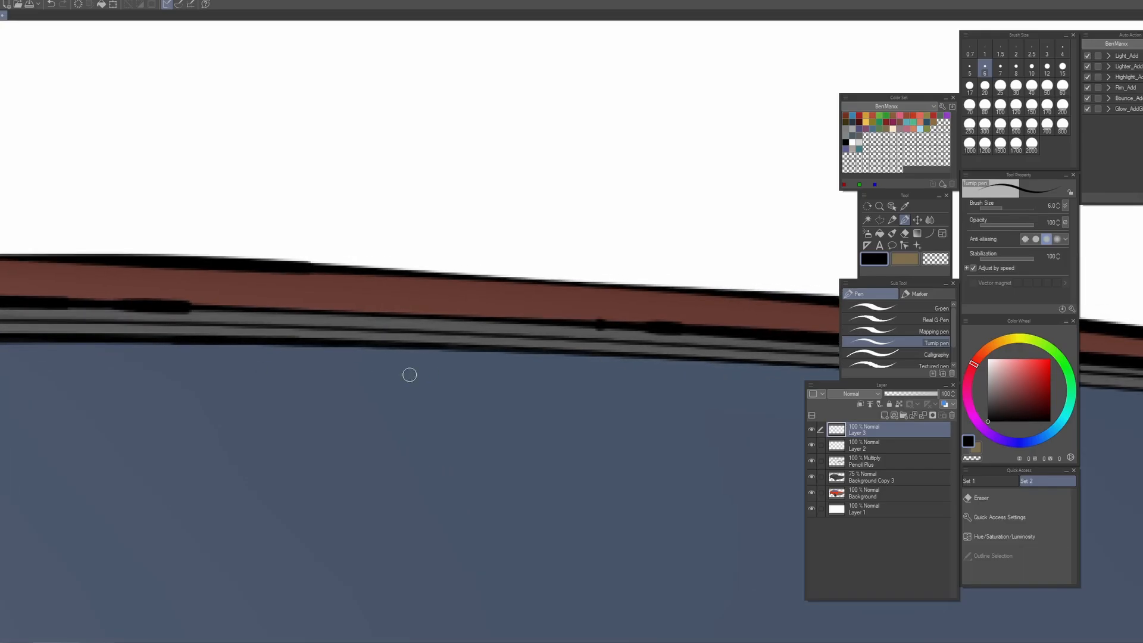
scroll(410, 375, down, 6)
scroll(418, 405, down, 4)
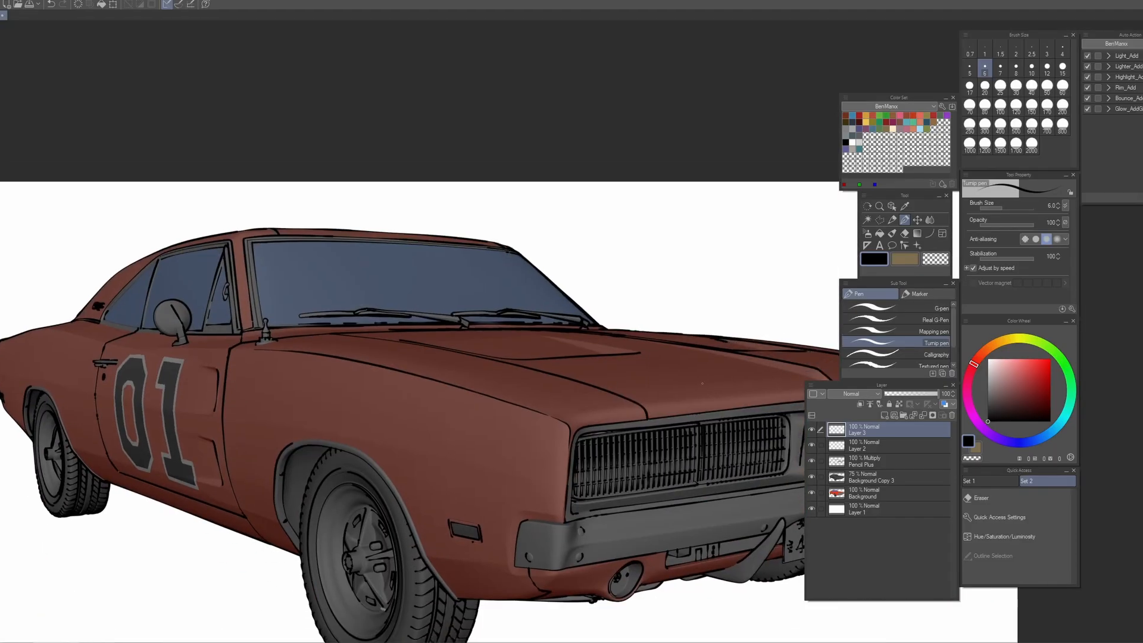
scroll(652, 359, down, 1)
scroll(568, 373, down, 2)
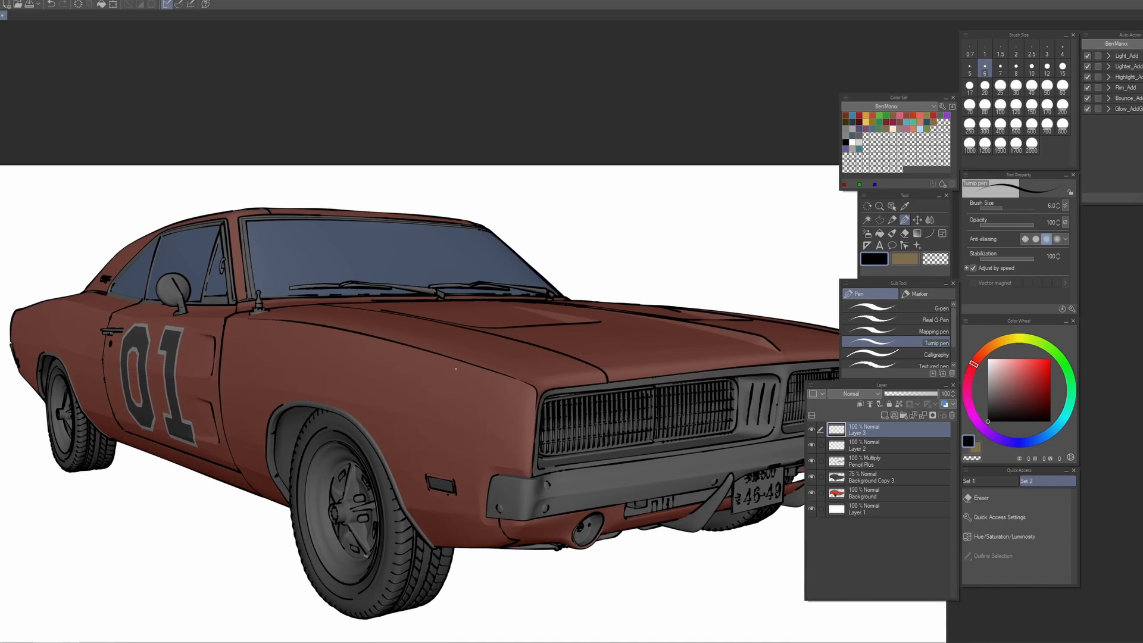
- Try hatching black shading strokes along the fender's upper crease and the hood's rear creases with the Turnip pen at size 5 on Layer 3
scroll(436, 361, up, 6)
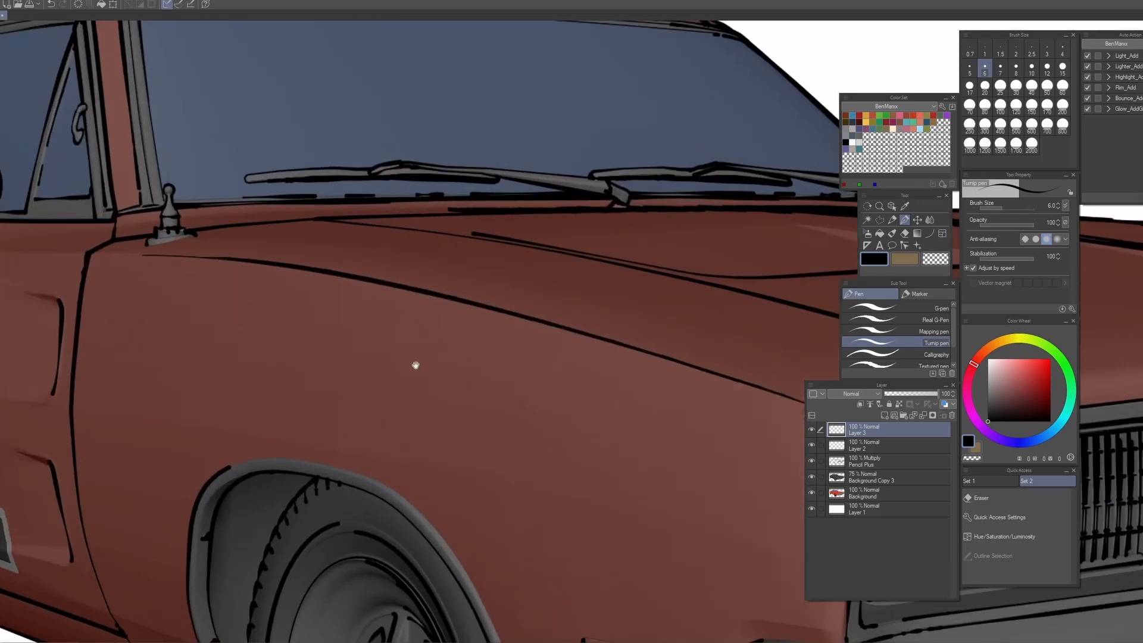
scroll(373, 536, up, 1)
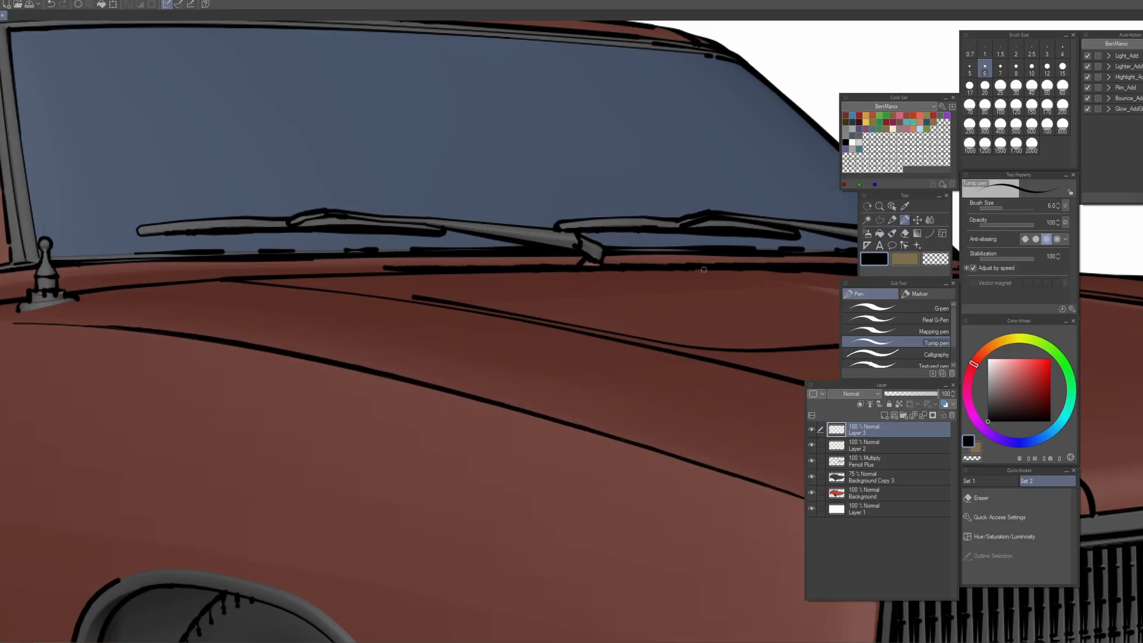
key(bracketleft)
key(shift+space)
drag(367, 342, 431, 277)
drag(289, 227, 395, 294)
mouse_move(262, 207)
mouse_down()
mouse_move(352, 259)
mouse_move(325, 231)
mouse_move(468, 266)
mouse_move(557, 333)
mouse_up()
drag(266, 156, 315, 177)
drag(250, 152, 279, 170)
mouse_move(176, 140)
mouse_down()
mouse_move(252, 159)
mouse_move(182, 157)
mouse_move(229, 154)
mouse_up()
mouse_move(104, 126)
mouse_down()
mouse_move(211, 175)
mouse_move(184, 156)
mouse_up()
drag(85, 113, 174, 147)
mouse_move(80, 111)
mouse_down()
mouse_move(134, 126)
mouse_move(128, 115)
mouse_up()
click(141, 118)
click(158, 122)
key(r)
drag(296, 327, 333, 497)
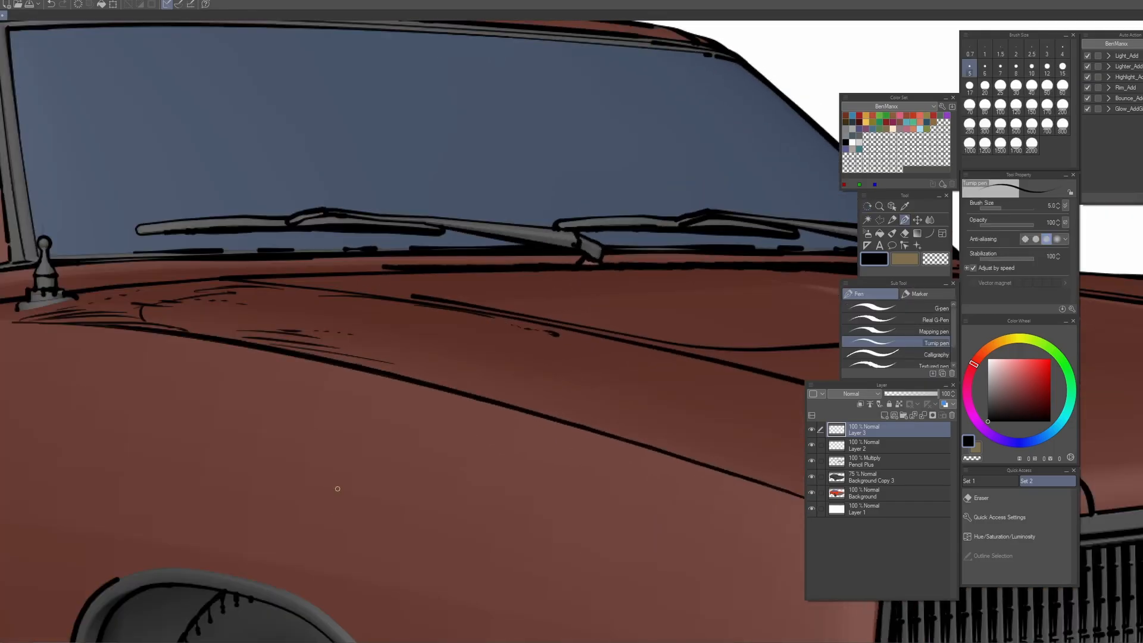
- Hatch the body-colored pillar between the side window and windshield with fine black Turnip pen strokes at size 4, including its roof corner
scroll(338, 488, down, 6)
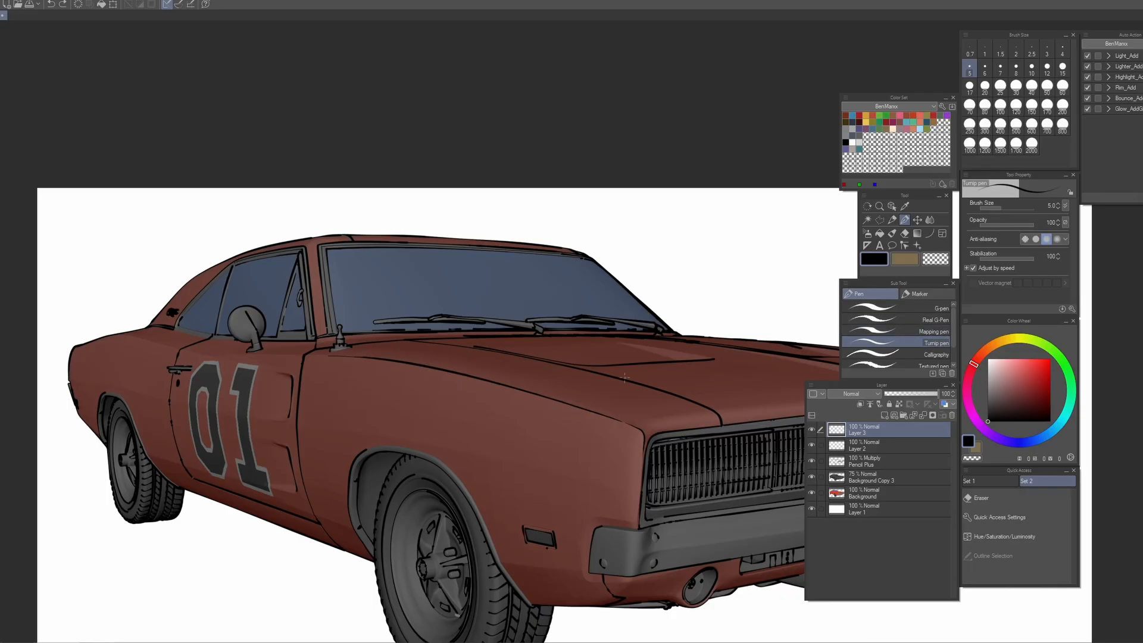
scroll(590, 387, down, 1)
scroll(591, 386, up, 5)
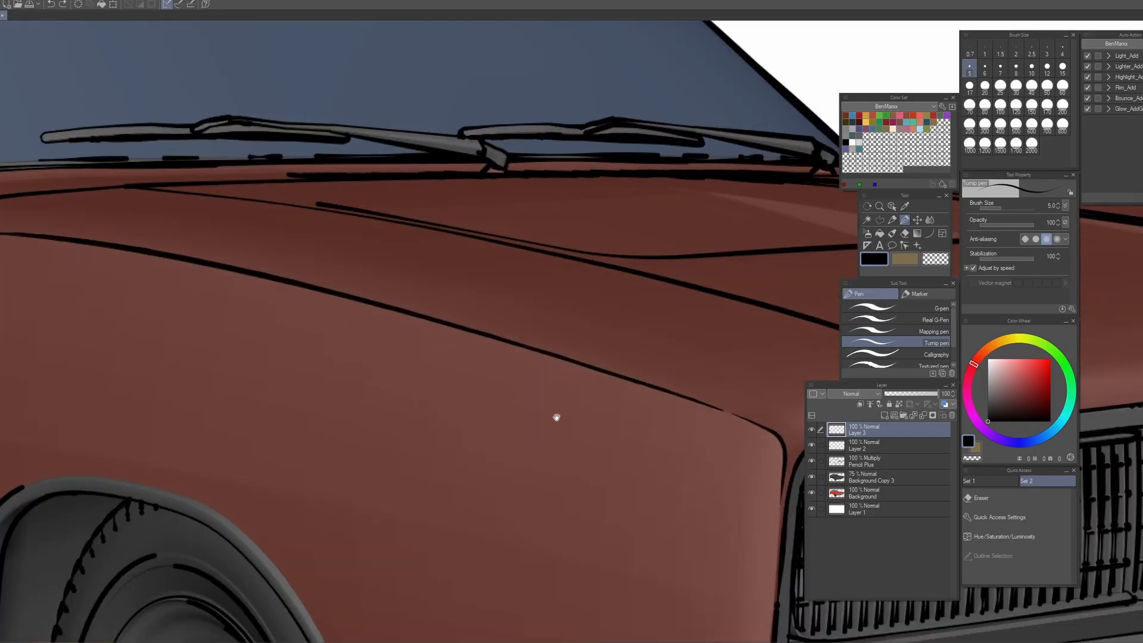
drag(401, 263, 643, 520)
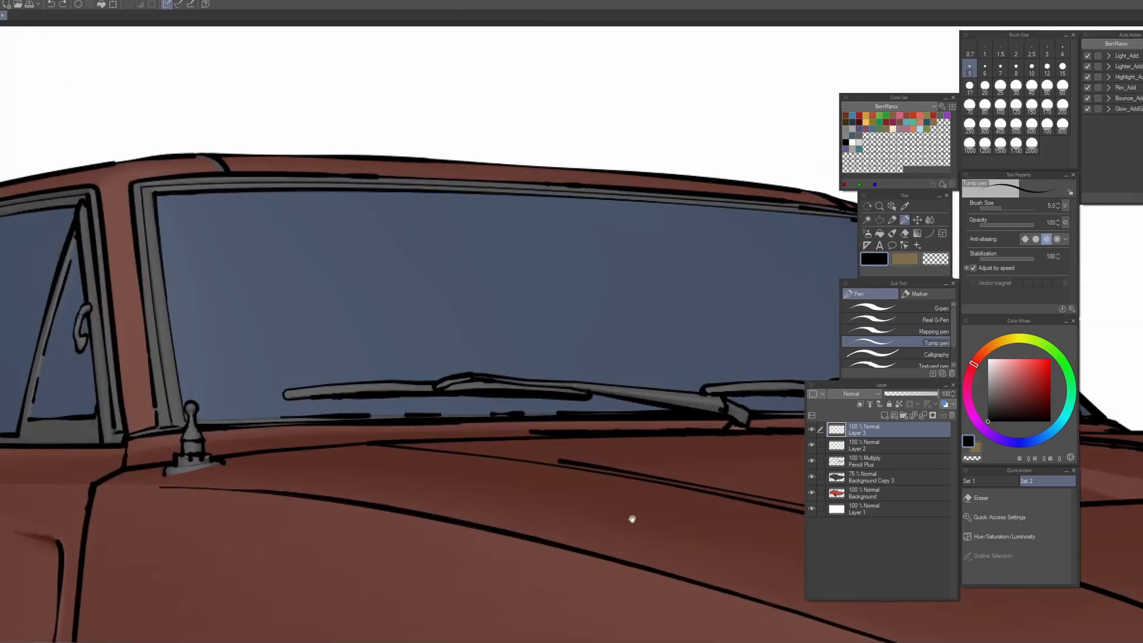
scroll(490, 442, up, 1)
drag(429, 422, 742, 466)
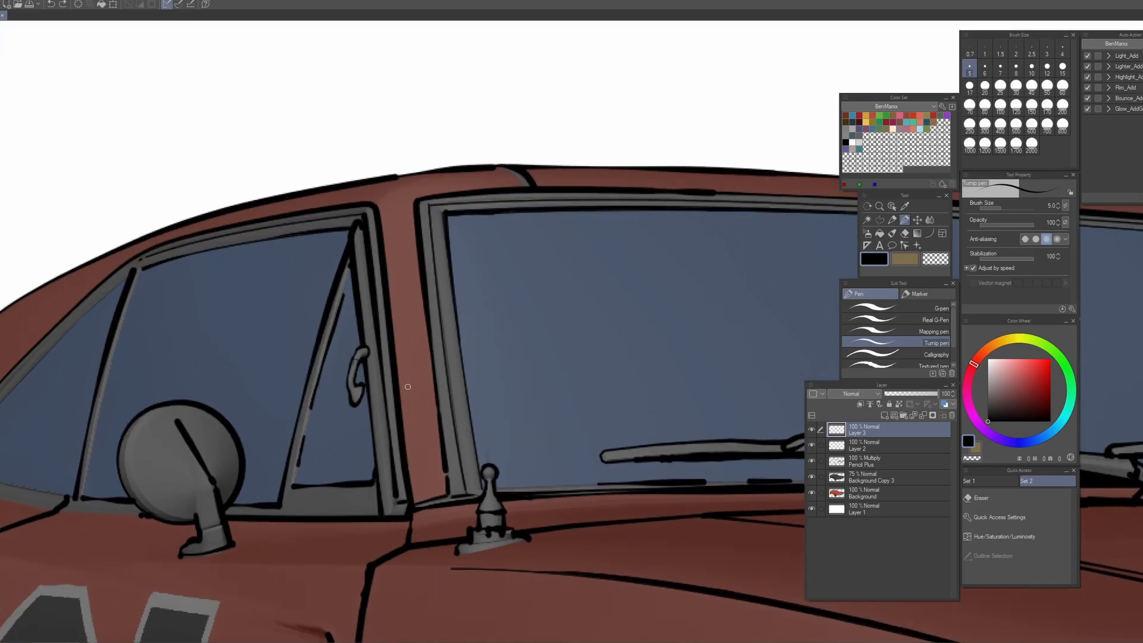
key(bracketleft)
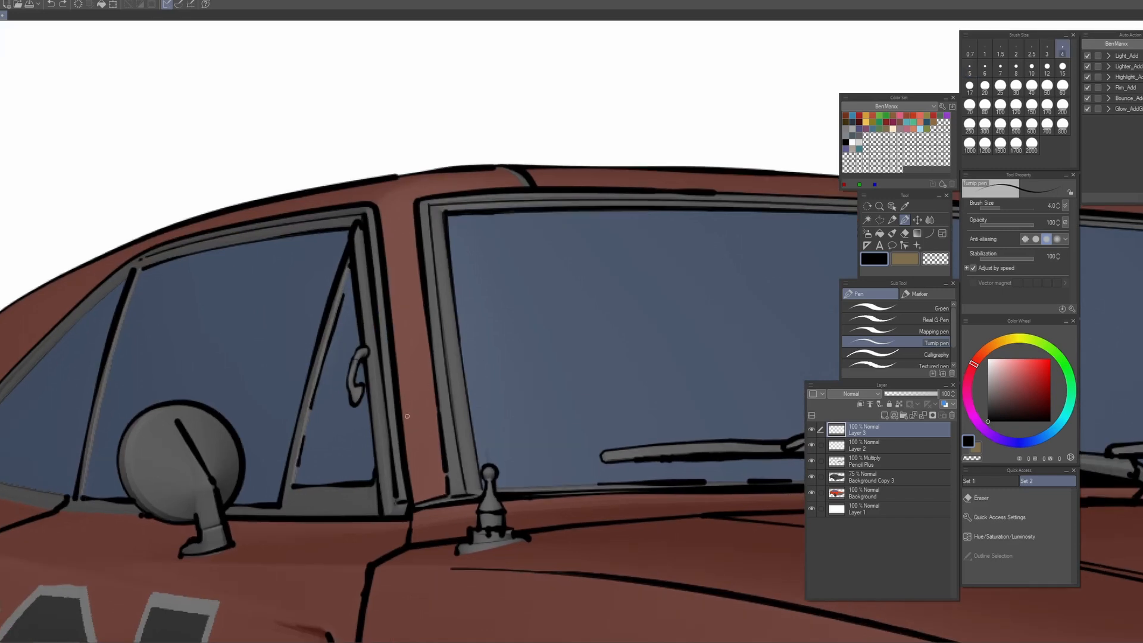
drag(402, 383, 412, 466)
drag(406, 411, 412, 428)
mouse_move(410, 427)
mouse_down()
mouse_move(419, 472)
mouse_move(428, 464)
mouse_up()
mouse_move(420, 386)
mouse_down()
mouse_move(431, 426)
mouse_move(420, 331)
mouse_up()
drag(412, 238, 408, 209)
mouse_move(441, 487)
mouse_down()
mouse_move(432, 432)
mouse_move(432, 483)
mouse_move(440, 467)
mouse_move(420, 453)
mouse_up()
drag(425, 470, 411, 448)
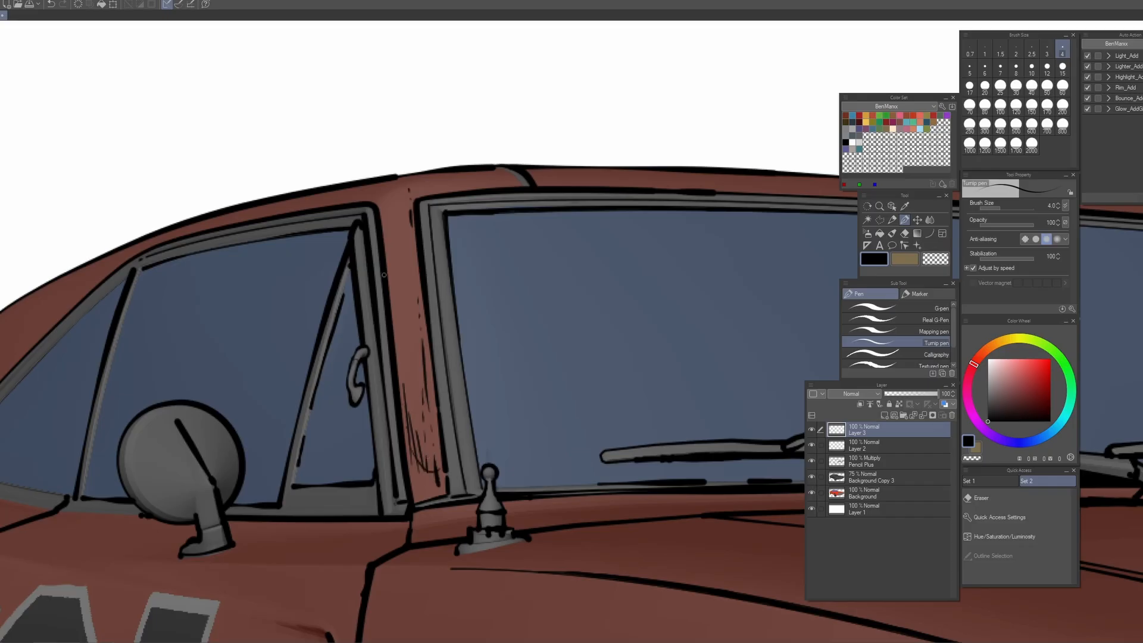
drag(377, 206, 382, 230)
drag(396, 188, 385, 196)
- Add black size 4 shading strokes on the side mirror's housing, beside its arm and along the inner rim
drag(422, 516, 530, 440)
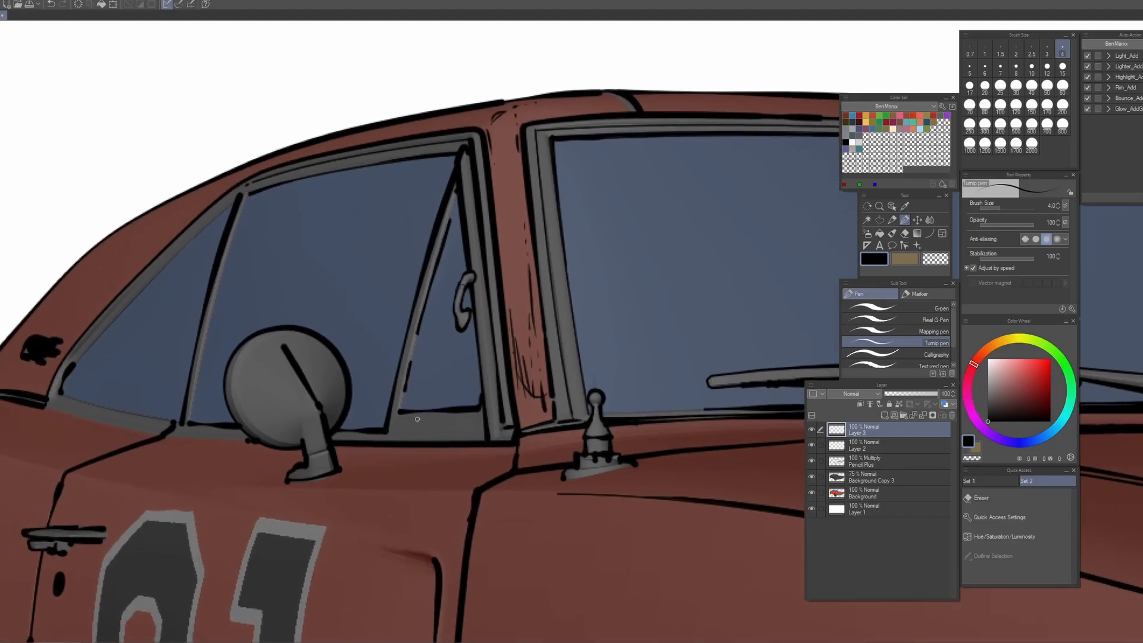
mouse_move(294, 382)
mouse_down()
mouse_move(307, 426)
mouse_move(285, 435)
mouse_move(297, 436)
mouse_move(274, 426)
mouse_move(287, 439)
mouse_move(262, 431)
mouse_up()
mouse_move(238, 381)
mouse_down()
mouse_move(237, 369)
mouse_move(241, 395)
mouse_up()
mouse_move(279, 346)
mouse_down()
mouse_move(248, 358)
mouse_move(284, 334)
mouse_up()
drag(326, 419, 342, 389)
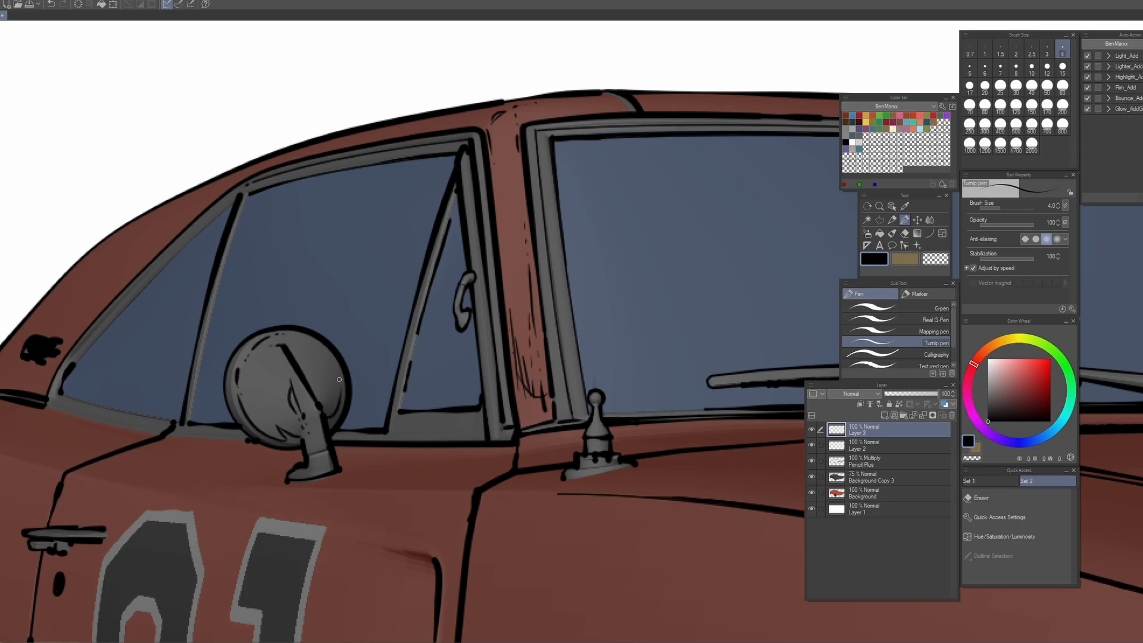